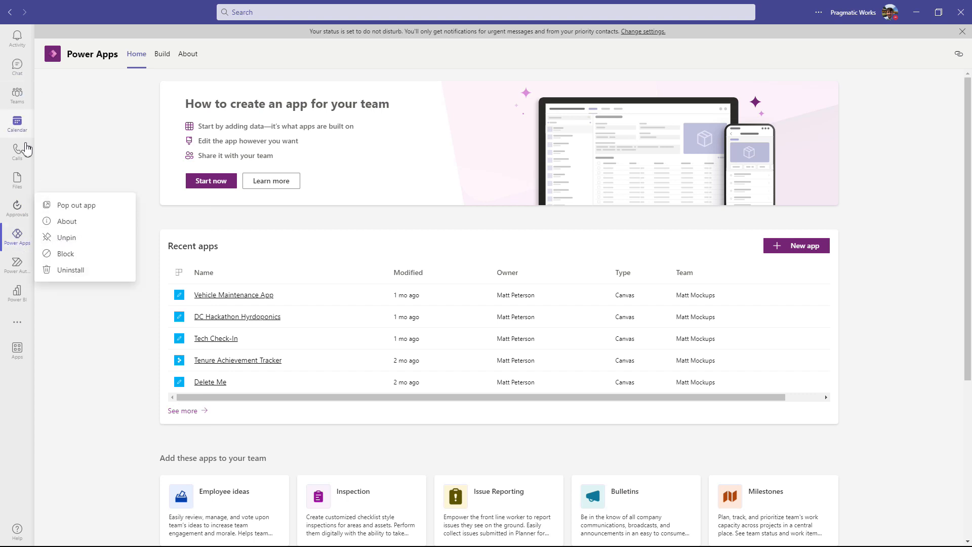
Open the Student Check In App for editing from the full item list of the YouTube App In Teams Series team.
left_click(86, 333)
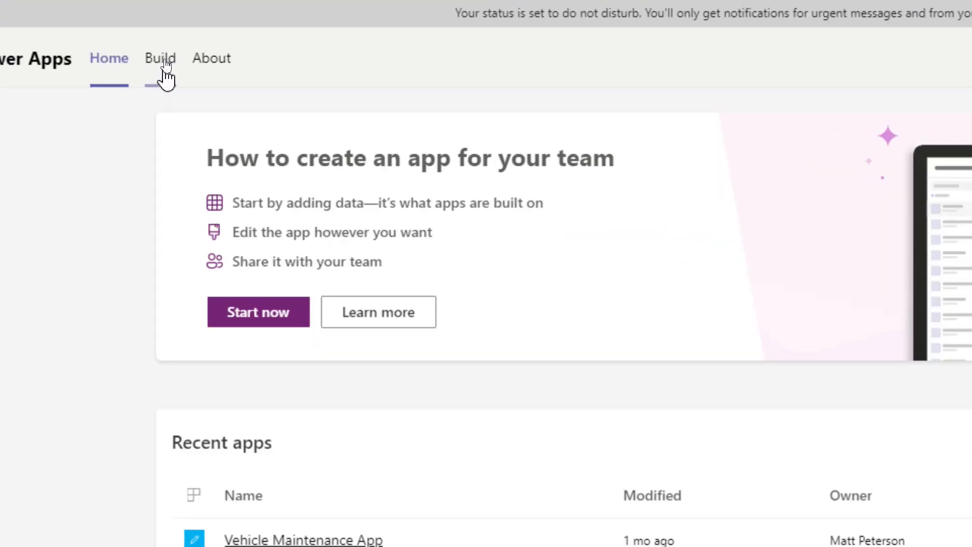
left_click(165, 61)
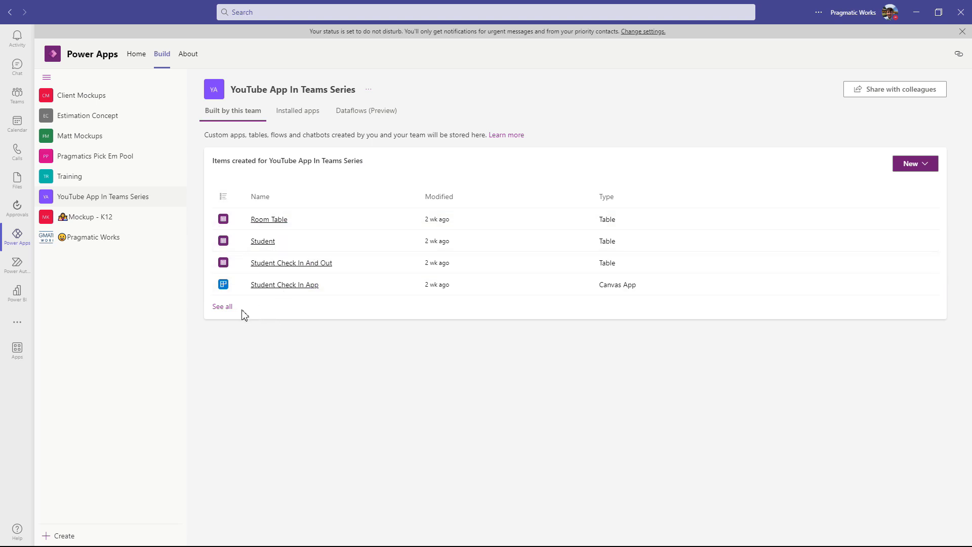
left_click(222, 307)
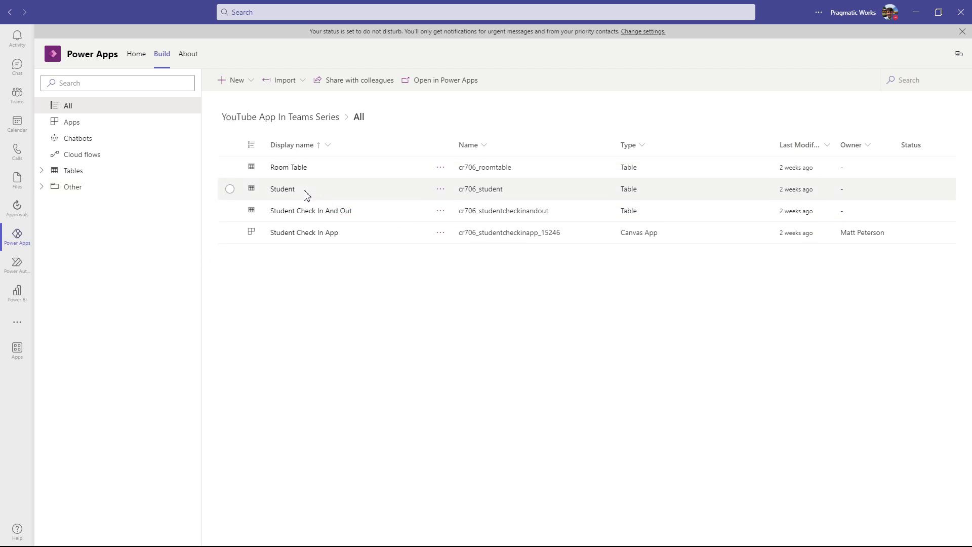
left_click(302, 234)
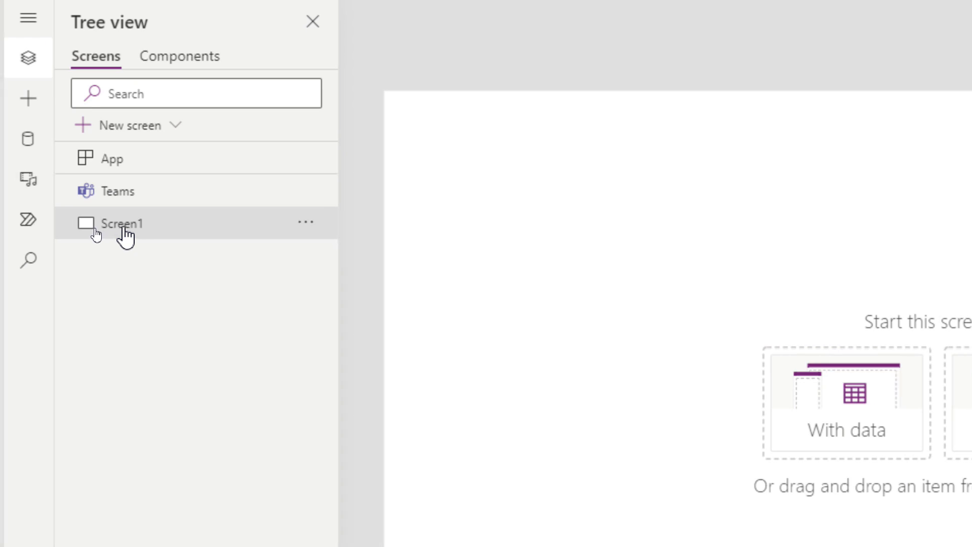
Rename Screen1 as scrMain.
double_click(125, 229)
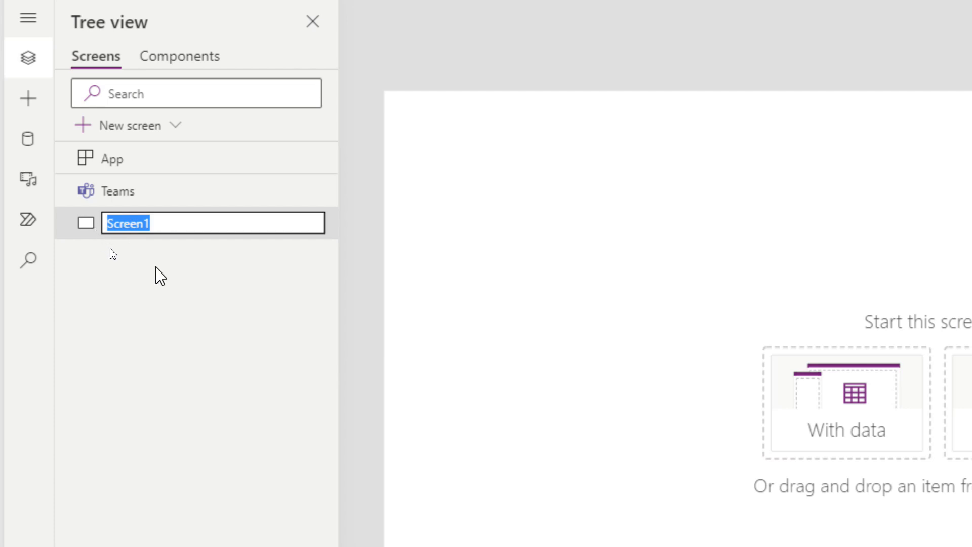
type("scrMain")
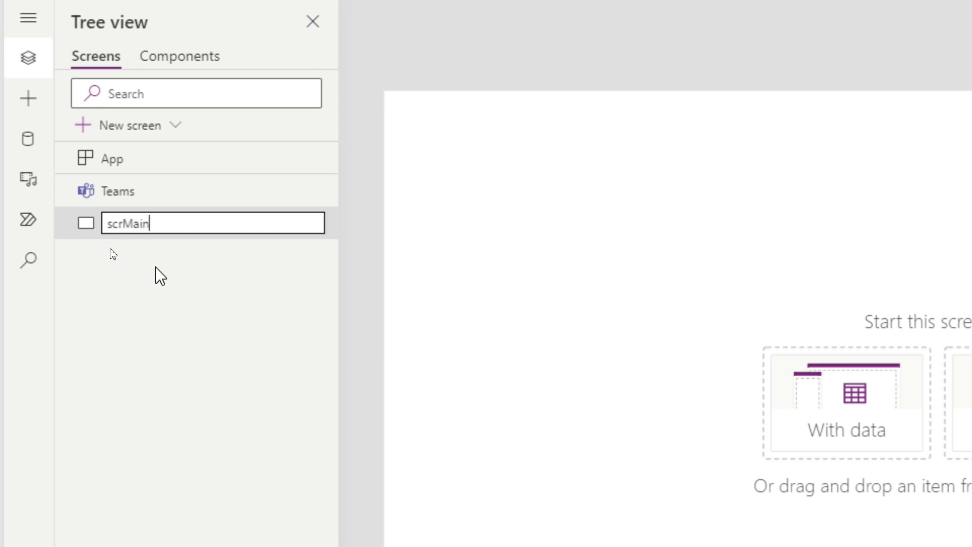
key("Return")
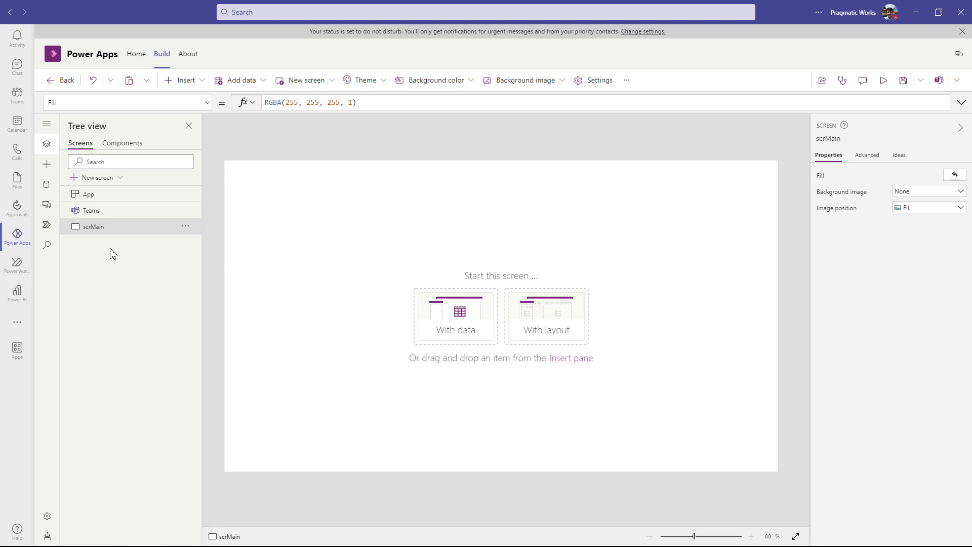
left_click(751, 536)
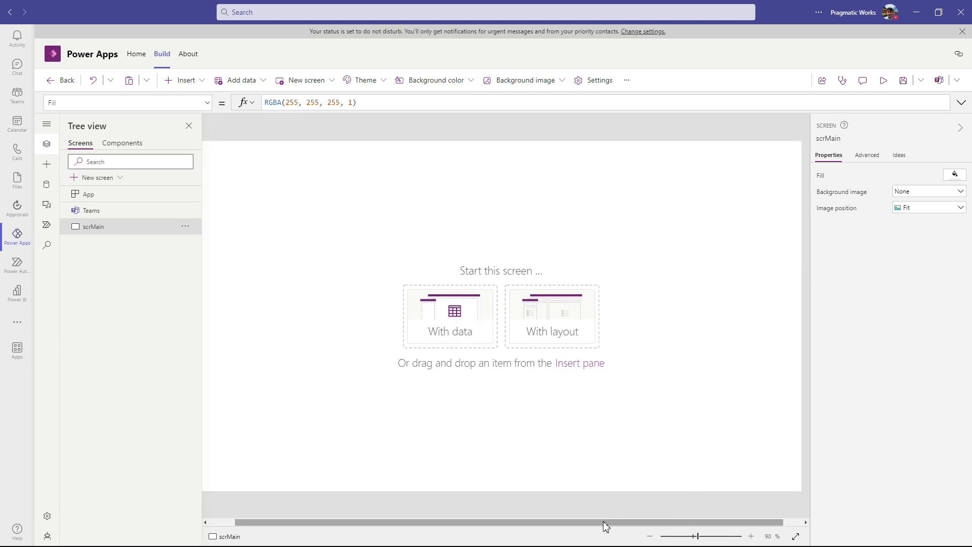
left_click_drag(603, 524, 598, 524)
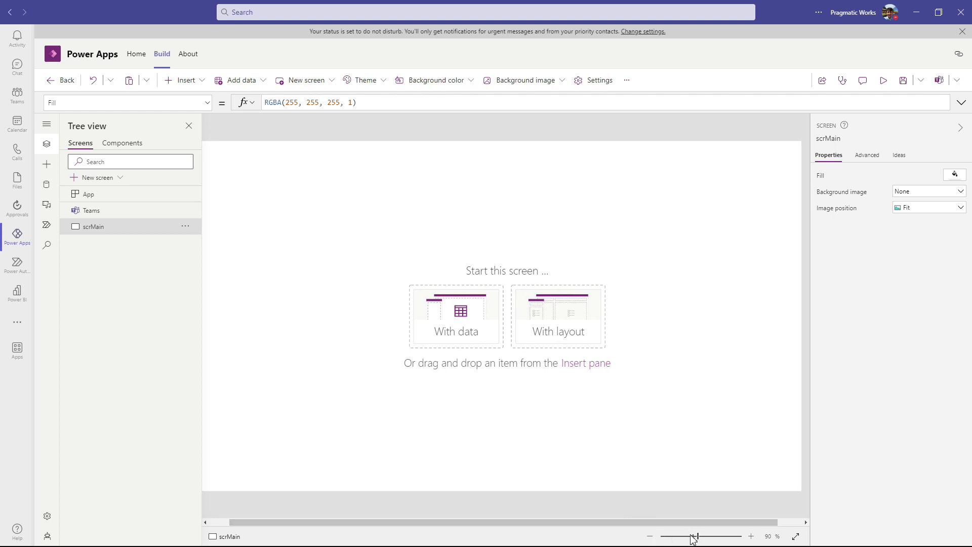
left_click(650, 536)
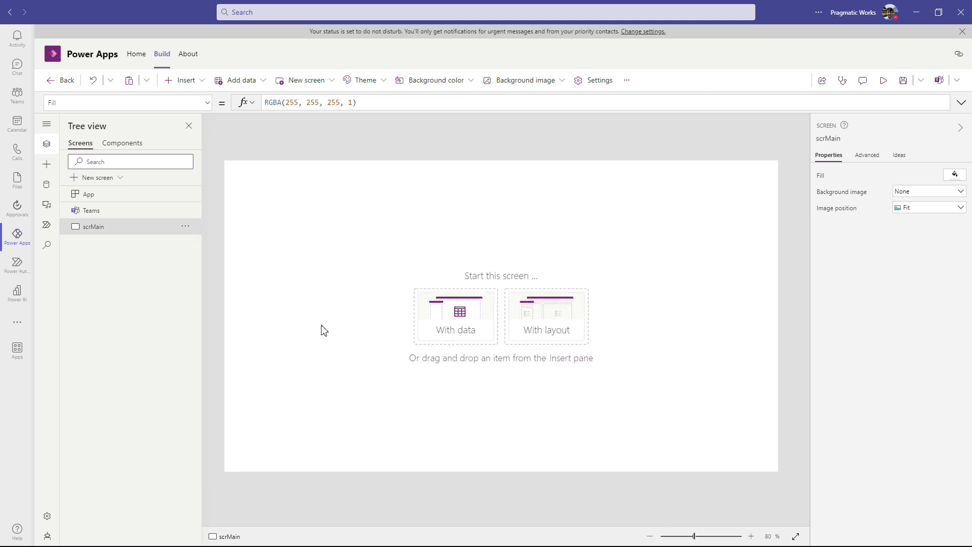
left_click(473, 86)
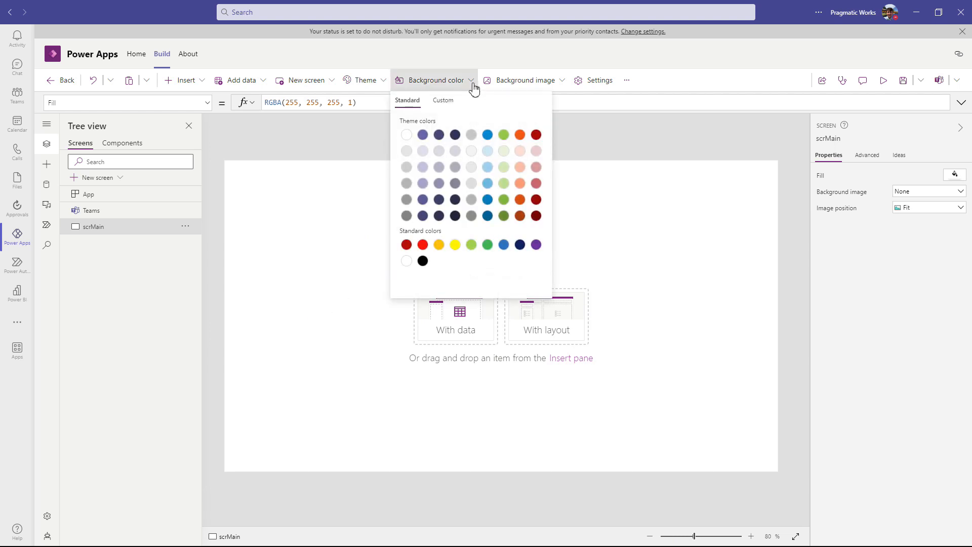
left_click(385, 86)
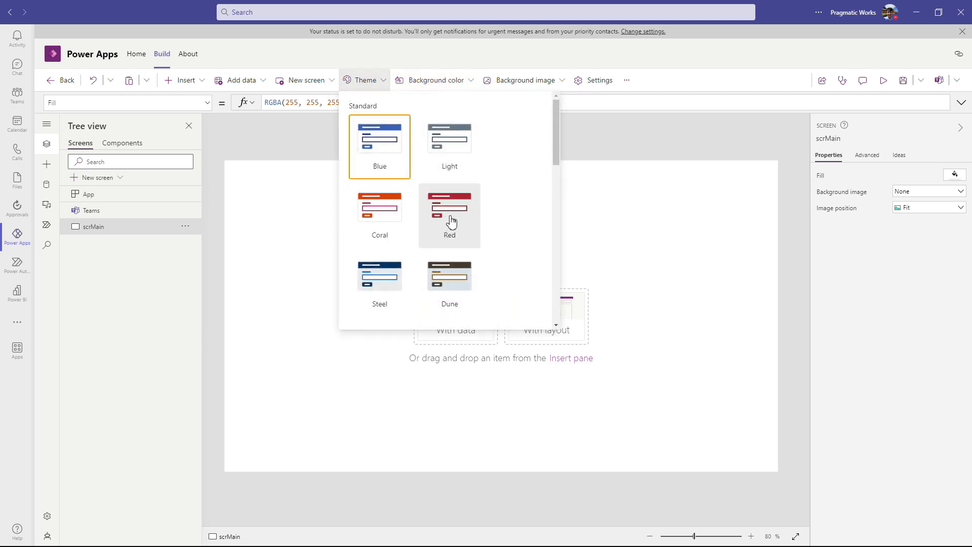
scroll(465, 228, "down", 3)
scroll(462, 231, "down", 2)
scroll(462, 226, "up", 5)
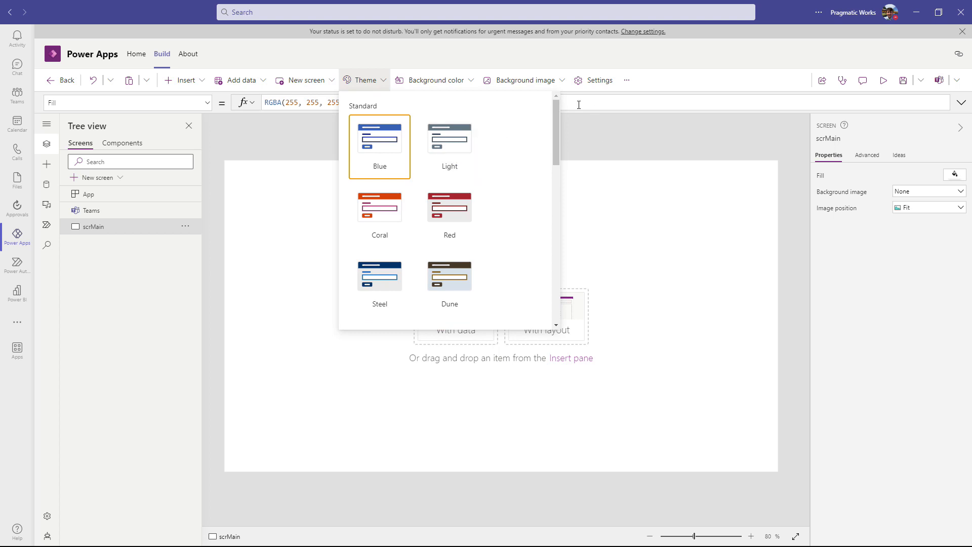
left_click(355, 102)
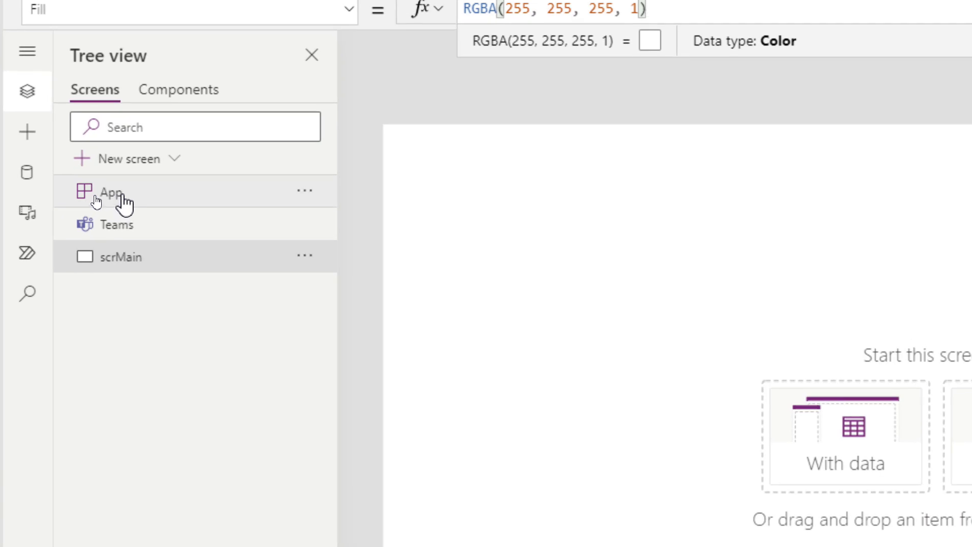
Select the App object to work on its properties.
left_click(127, 199)
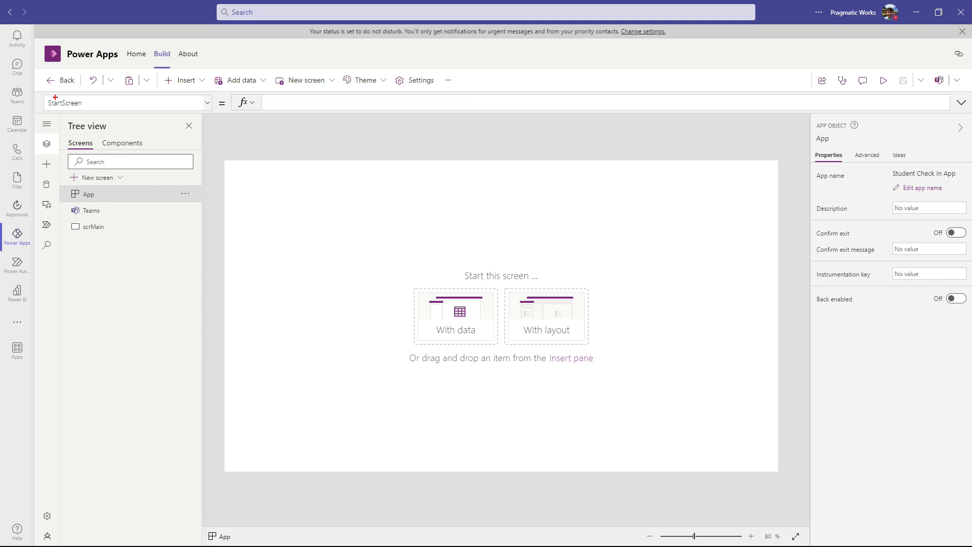
mouse_move(44, 94)
left_mouse_down()
mouse_move(216, 109)
mouse_move(253, 162)
left_mouse_up()
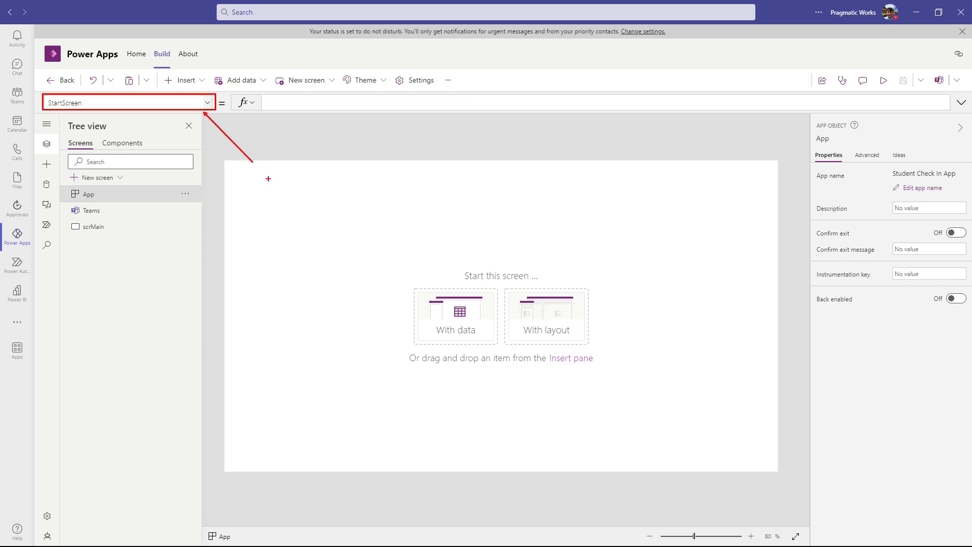
type("Property")
type("ro")
key("BackSpace")
key("BackSpace")
type("rop Down Window")
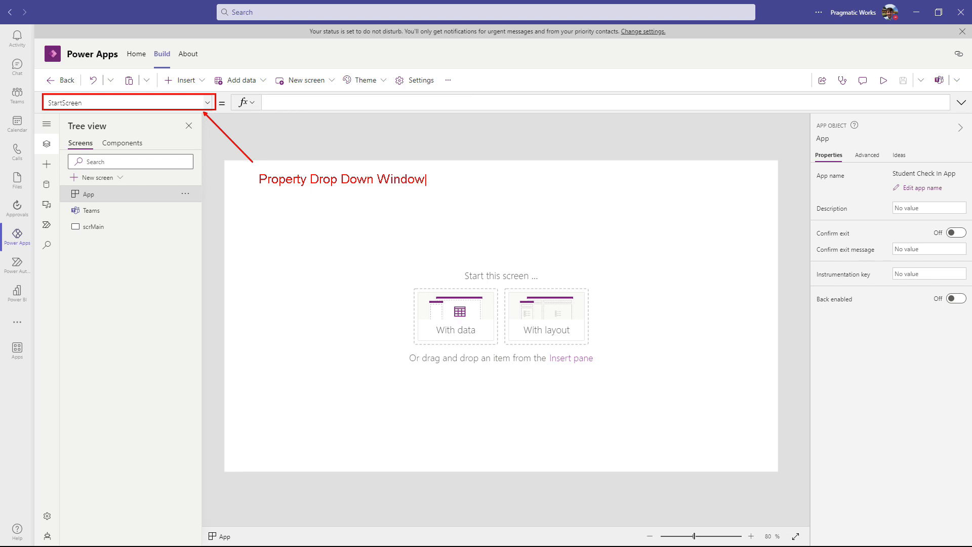
key("Escape")
key("Escape")
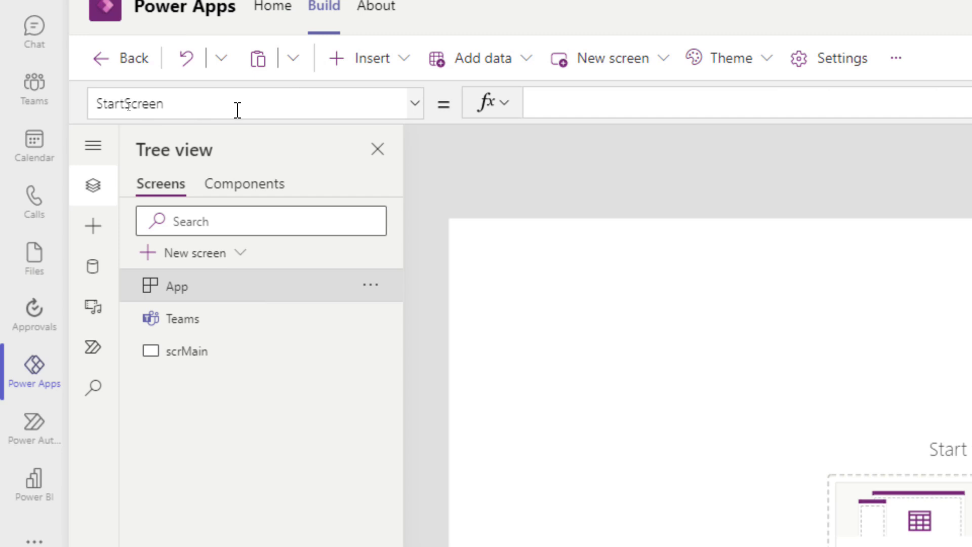
Show the App object's OnStart property for formula editing.
left_click(416, 106)
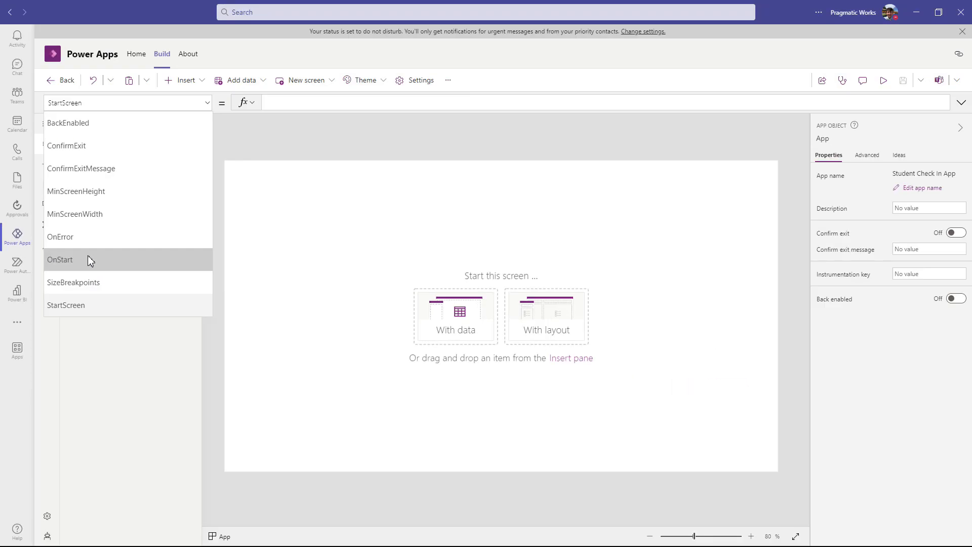
left_click(90, 259)
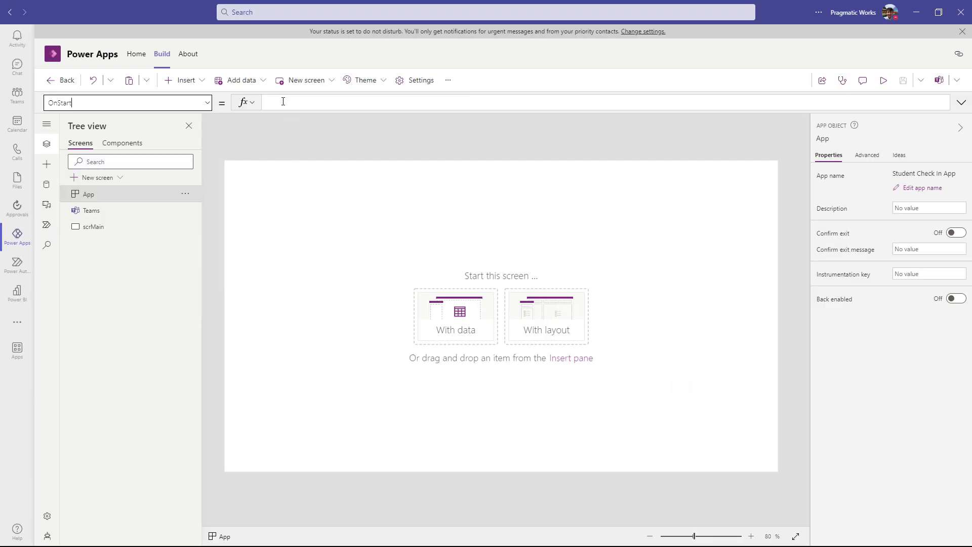
left_click_drag(262, 95, 792, 111)
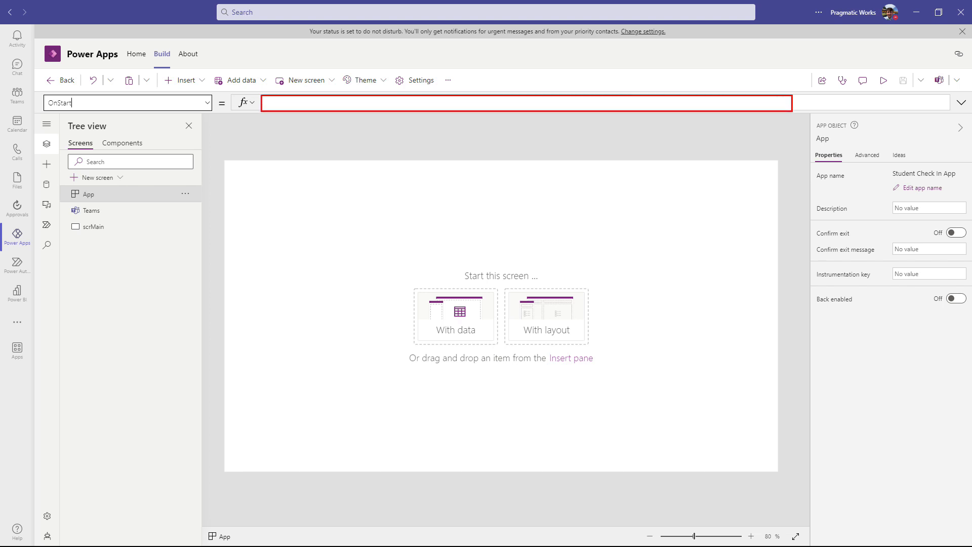
left_click_drag(300, 111, 355, 176)
key("Escape")
Paste the OnStart formula setting varPrimary to RGBA(17, 130, 17, 1), varAccent to RGBA(7, 180, 8, 1) and varBackground to ColorValue("#dbdbdb"), and expand it.
left_click(280, 103)
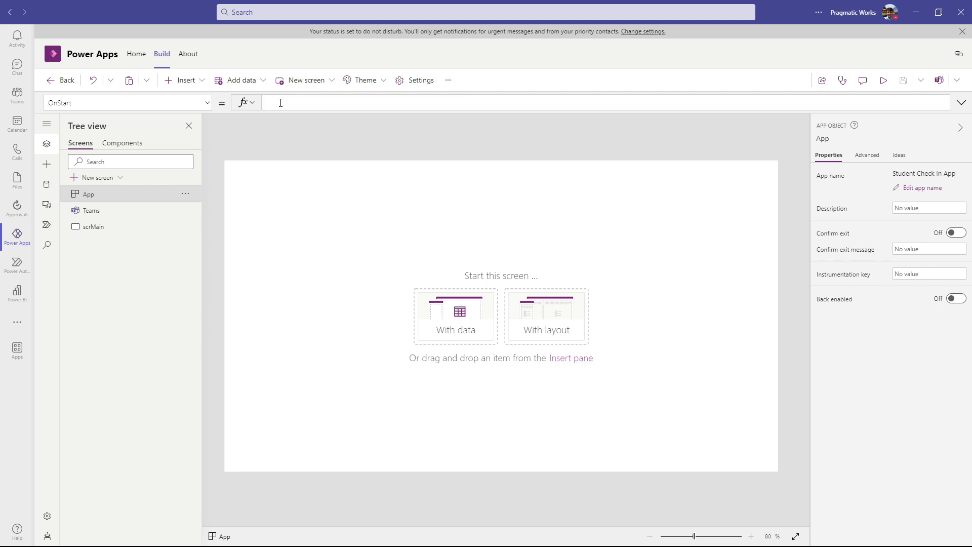
key("ctrl+v")
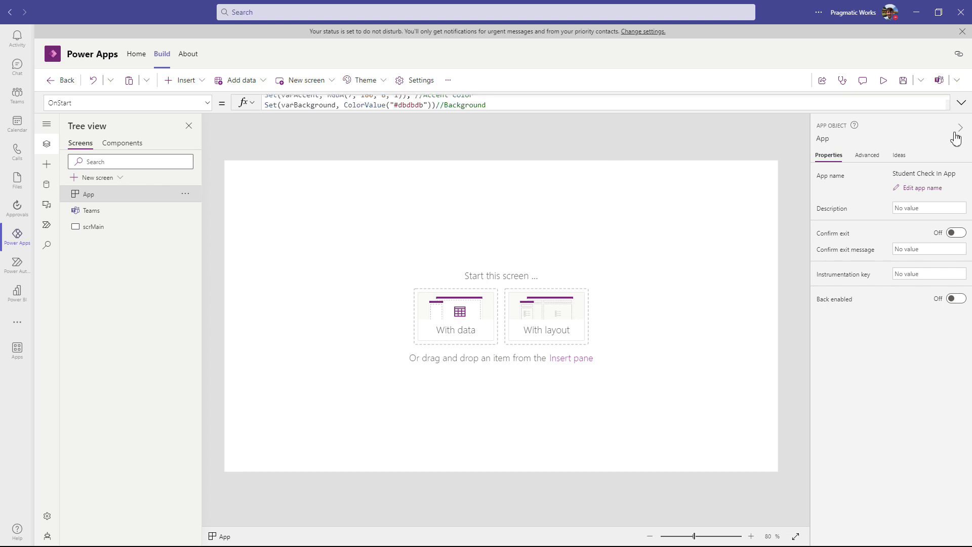
left_click(961, 103)
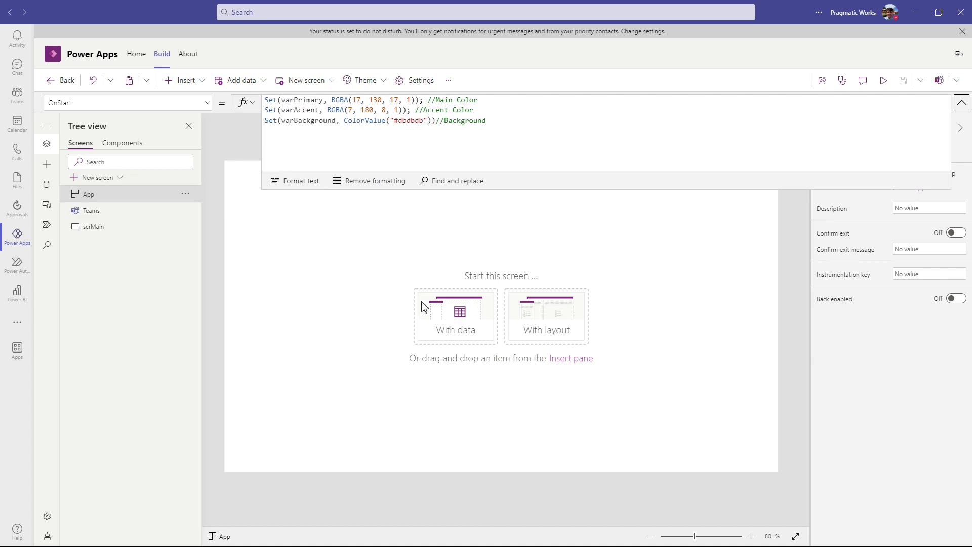
Try to set the Fill formula of scrMain to varbackground, written in lowercase.
left_click(92, 233)
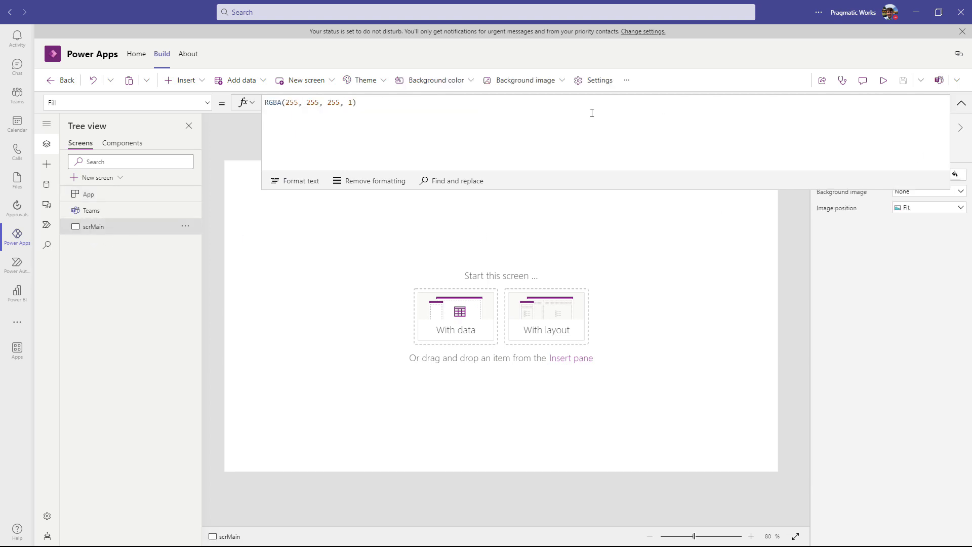
left_click(960, 103)
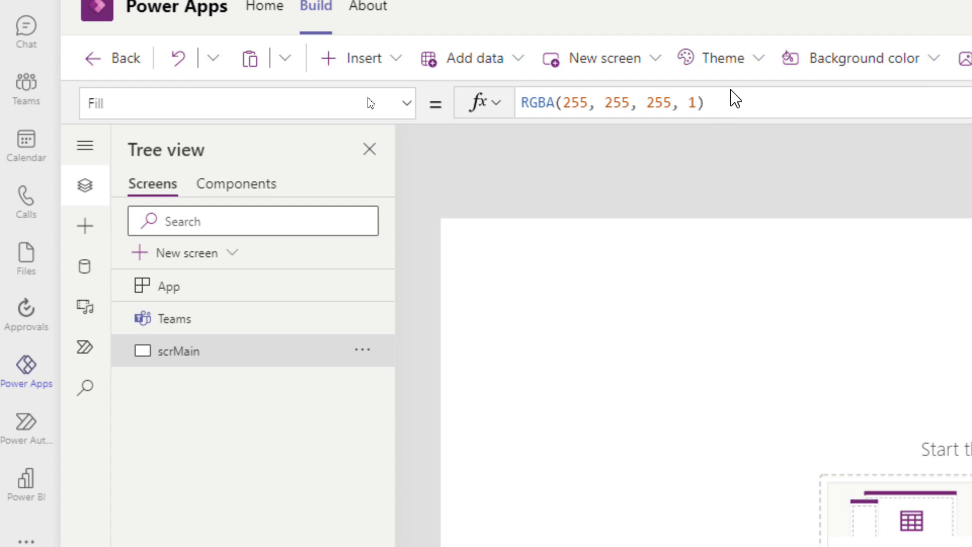
left_click(724, 101)
key("ctrl+a")
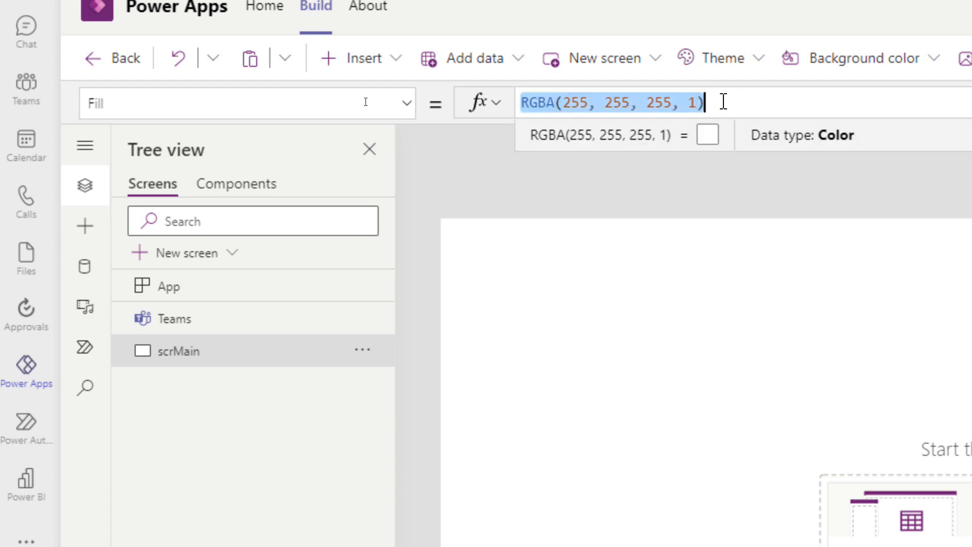
type("var")
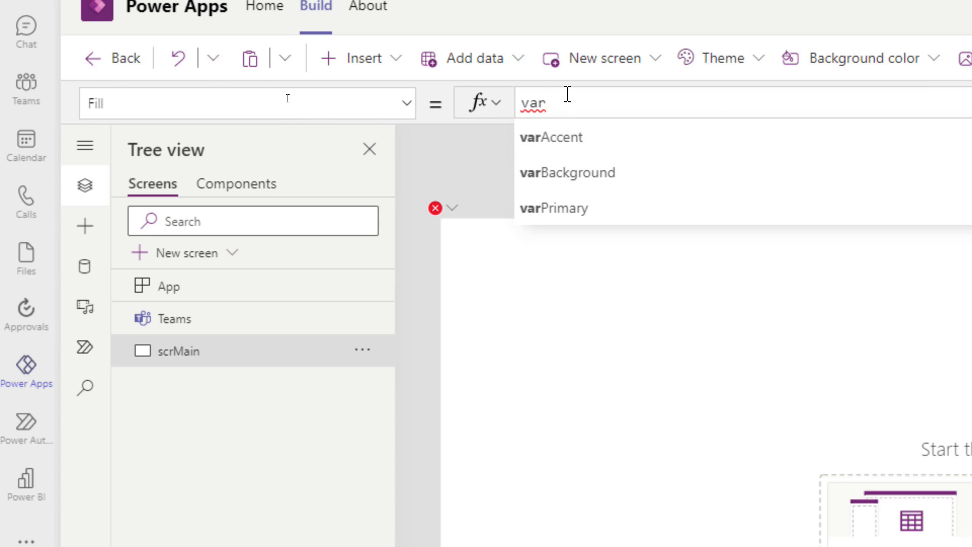
type("ba")
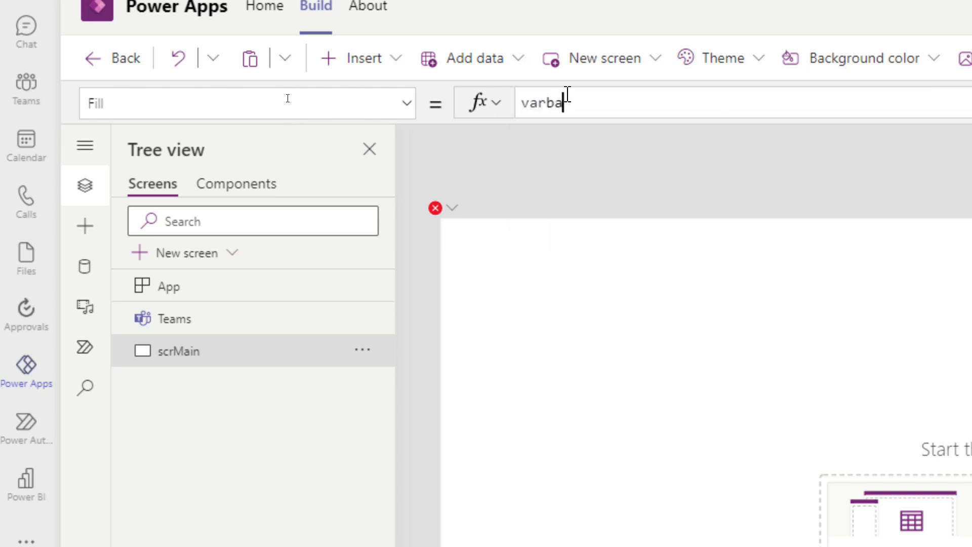
type("ckground")
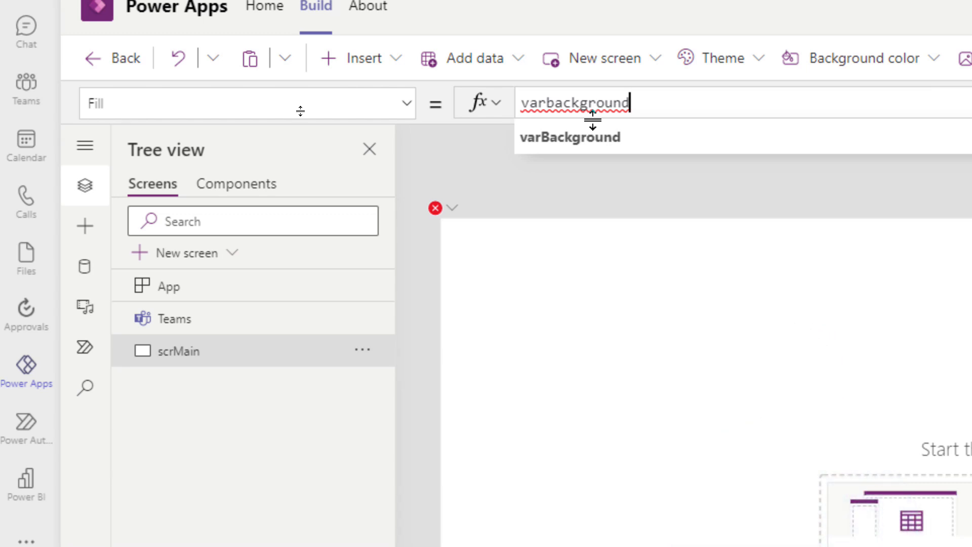
Replace scrMain's Fill formula with the suggested variable varBackground.
key("BackSpace")
key("BackSpace")
key("BackSpace")
key("BackSpace")
key("BackSpace")
key("BackSpace")
key("BackSpace")
key("BackSpace")
key("BackSpace")
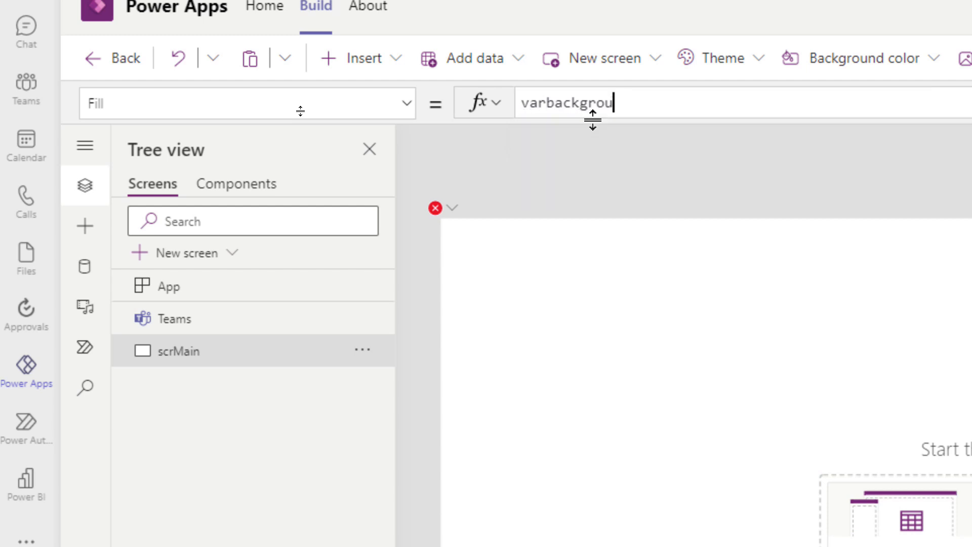
key("BackSpace")
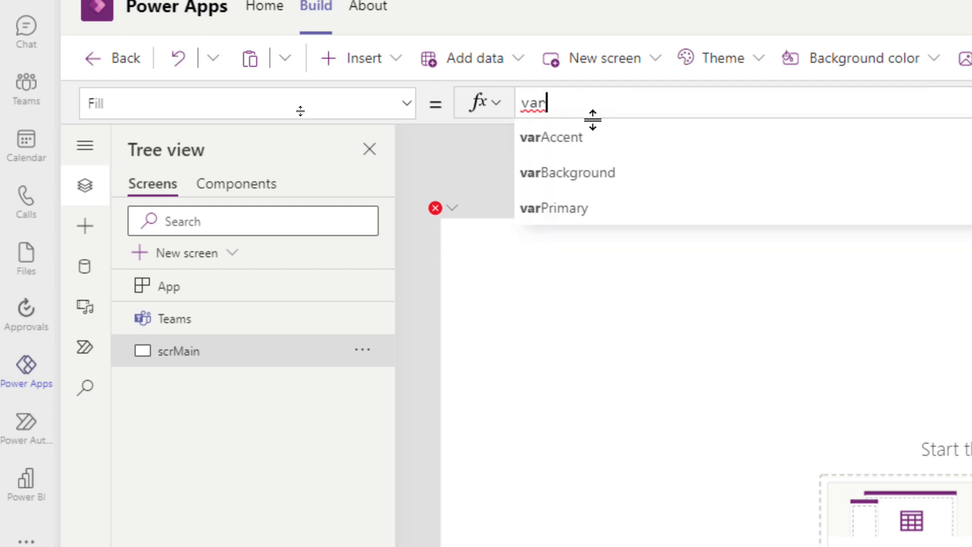
left_click(600, 177)
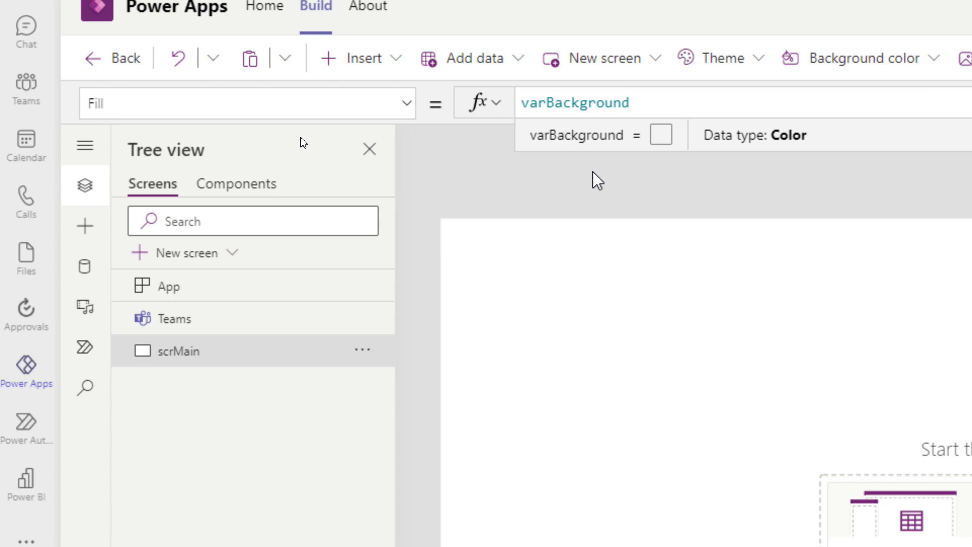
Clear scrMain's Fill formula and set it to the suggested variable varAccent.
key("BackSpace")
key("BackSpace")
key("BackSpace")
key("BackSpace")
key("BackSpace")
key("BackSpace")
key("BackSpace")
key("BackSpace")
key("BackSpace")
key("BackSpace")
key("BackSpace")
key("BackSpace")
key("BackSpace")
type("var")
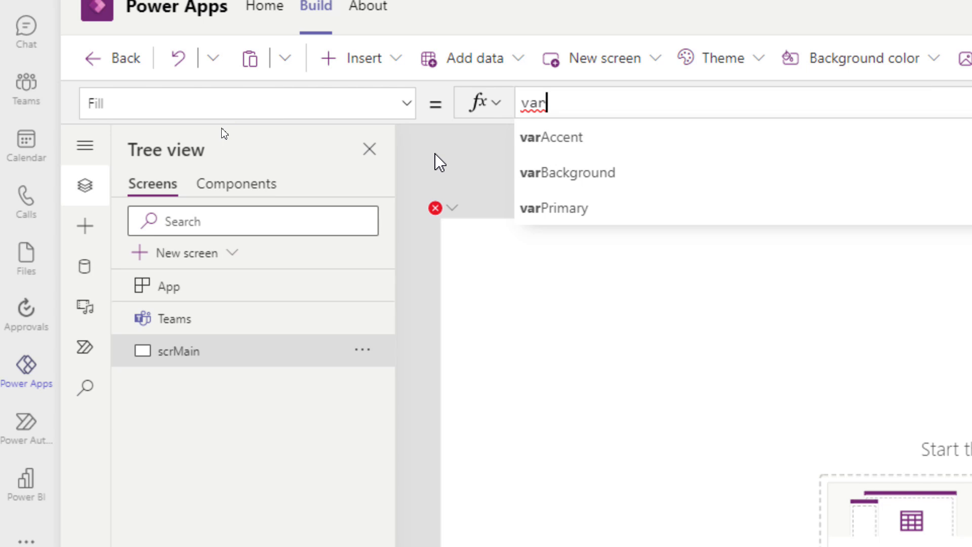
key("Tab")
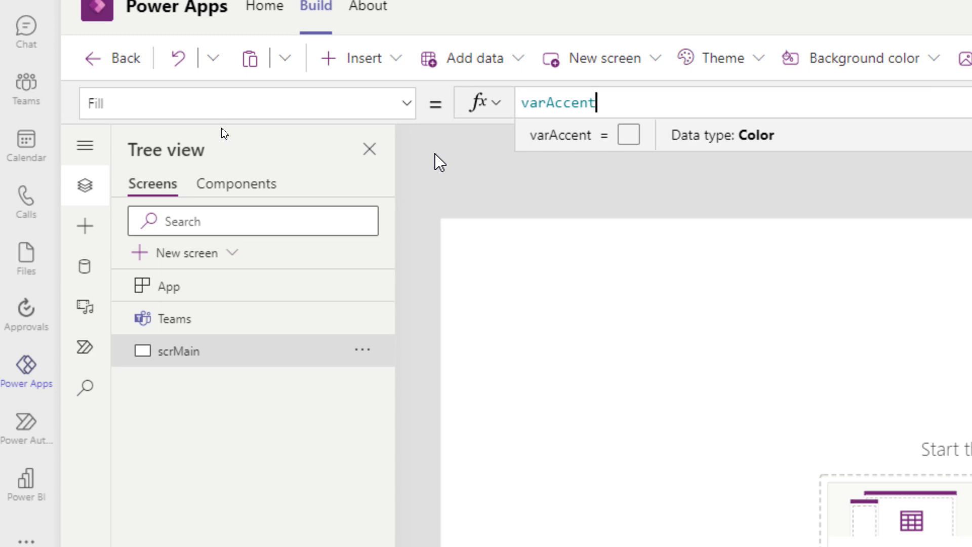
Replace varAccent in scrMain's Fill formula with the suggested variable varBackground.
key("BackSpace")
key("BackSpace")
key("BackSpace")
key("BackSpace")
key("BackSpace")
key("BackSpace")
key("BackSpace")
key("BackSpace")
key("BackSpace")
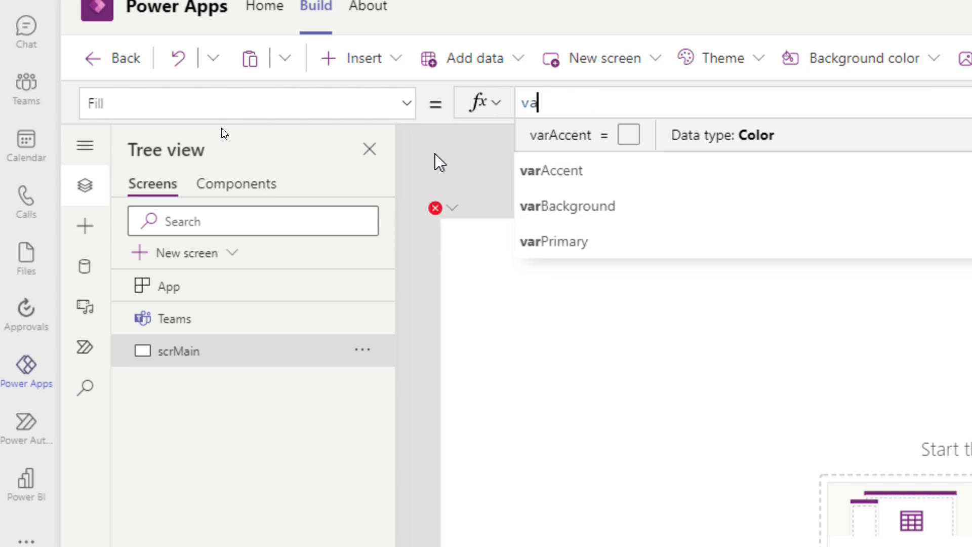
type("var")
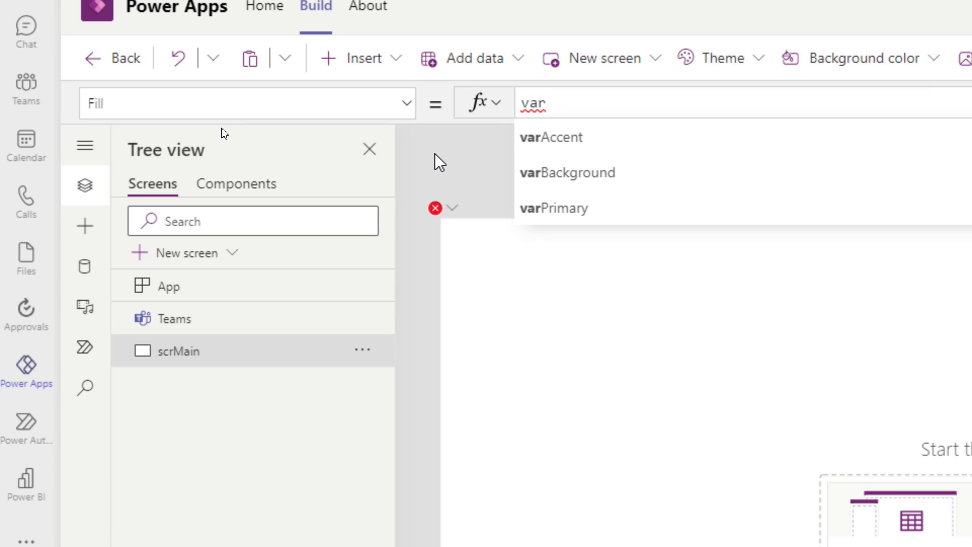
key("Down")
key("Down")
key("Down")
key("Up")
key("Up")
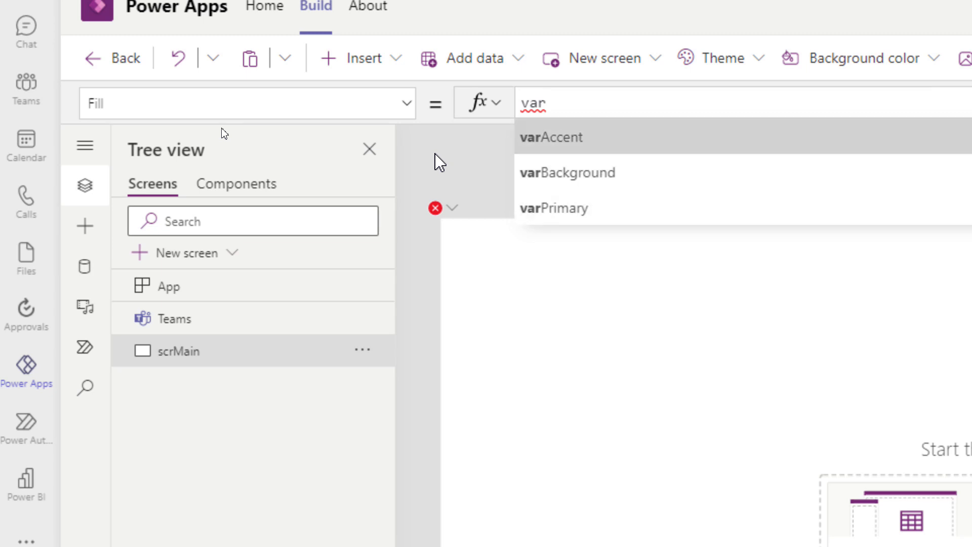
key("Down")
key("Down")
key("Up")
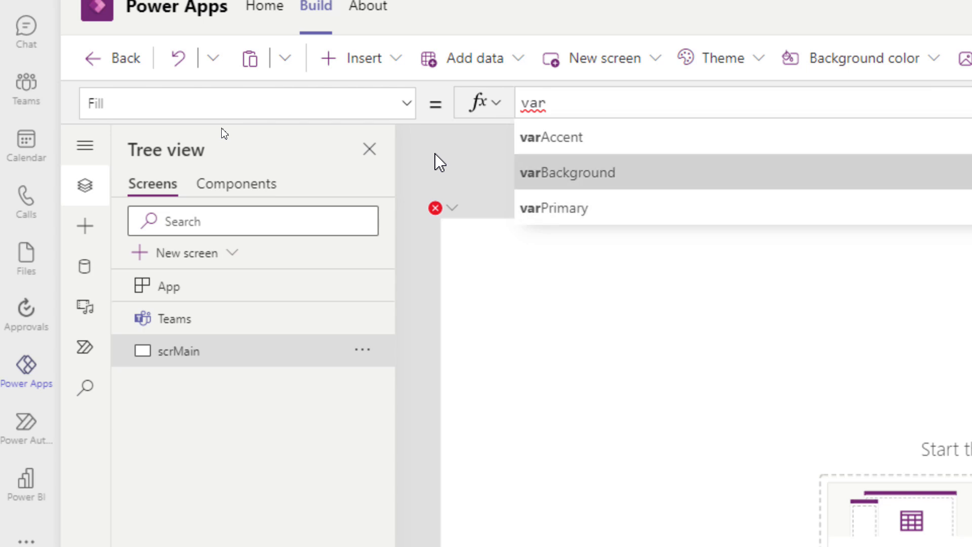
key("Return")
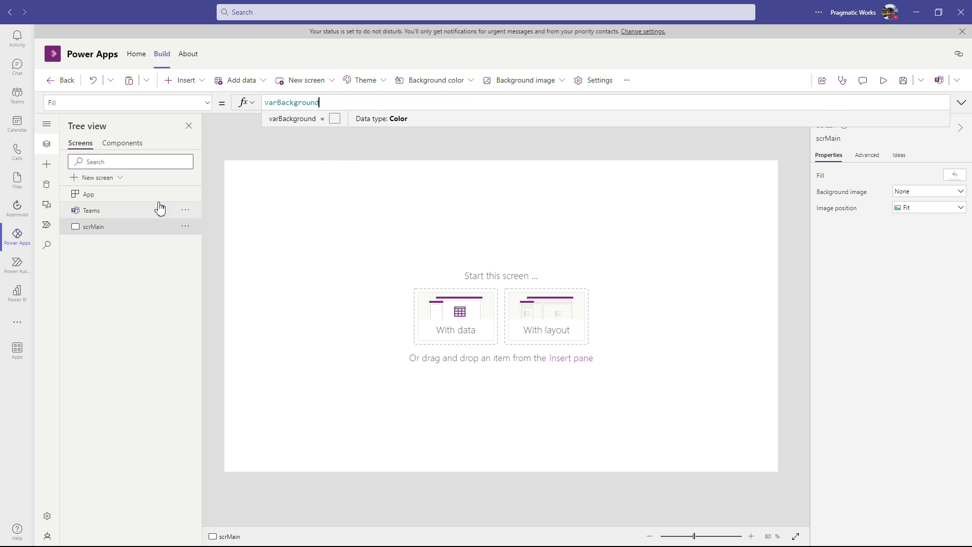
Run the App object's OnStart formula so that the colour variables are initialised.
left_click(121, 196)
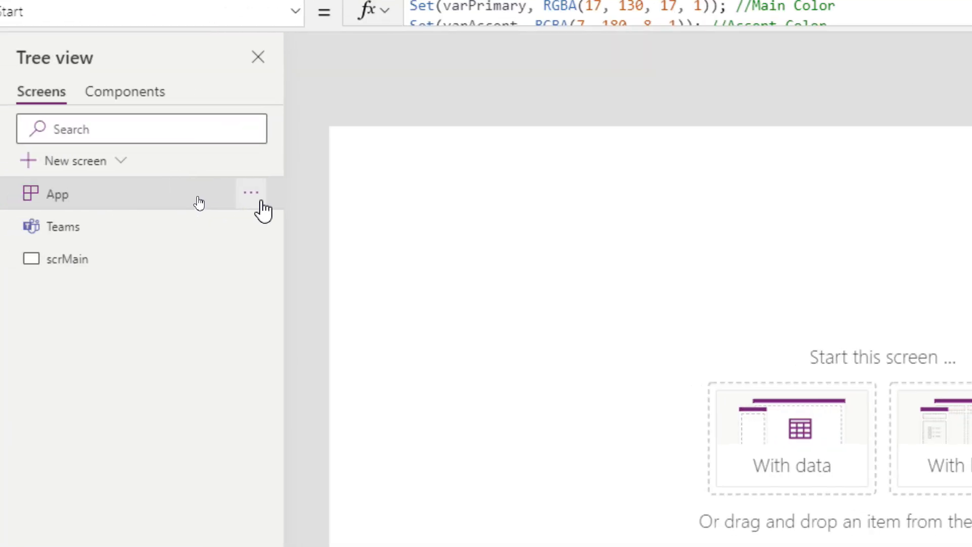
left_click(252, 194)
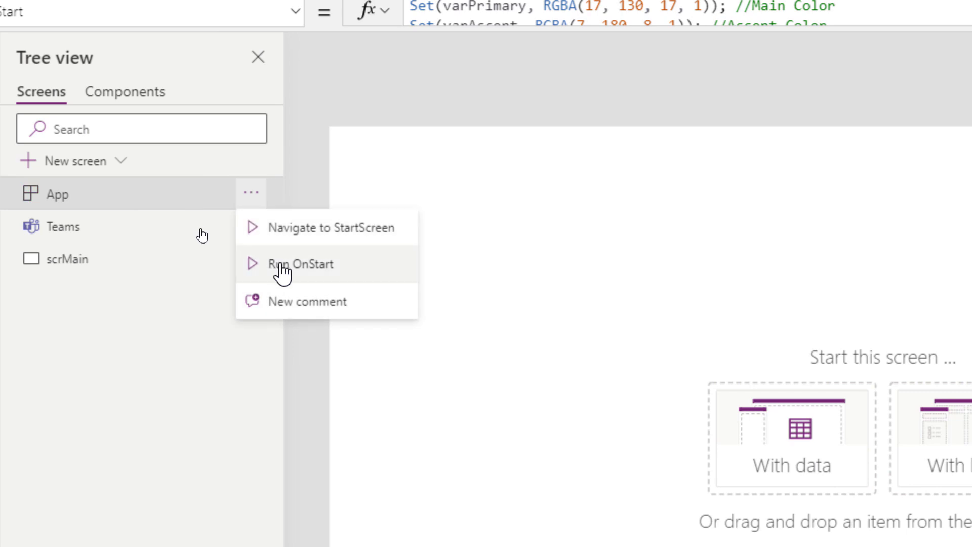
left_click(283, 265)
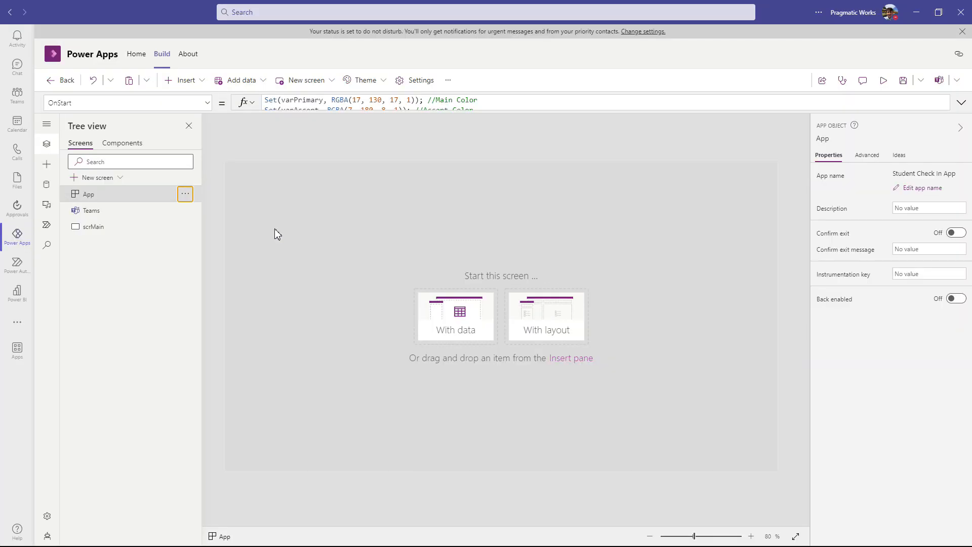
Change scrMain's Fill formula to varAccent to try out the accent colour on the screen.
left_click(107, 228)
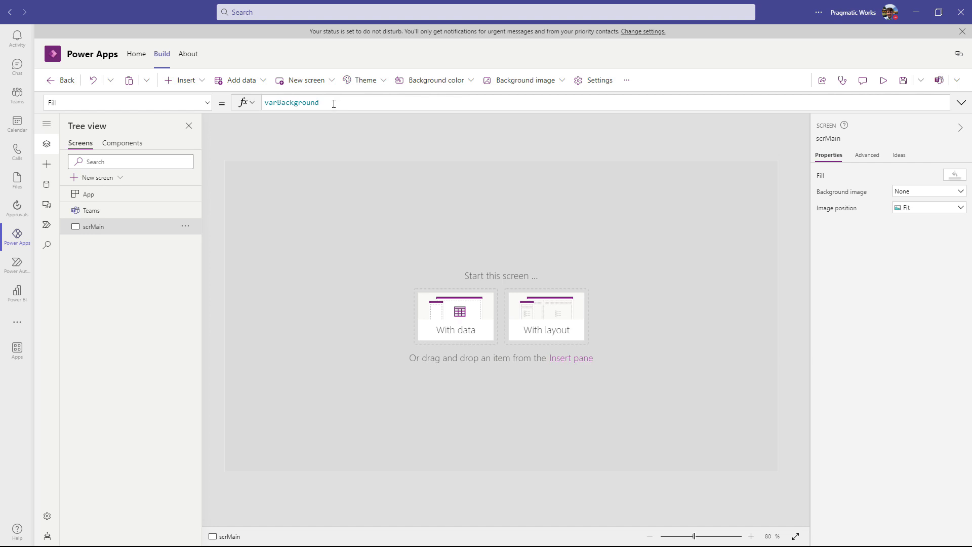
key("BackSpace")
key("BackSpace")
key("BackSpace")
key("BackSpace")
key("BackSpace")
key("BackSpace")
key("BackSpace")
key("BackSpace")
key("BackSpace")
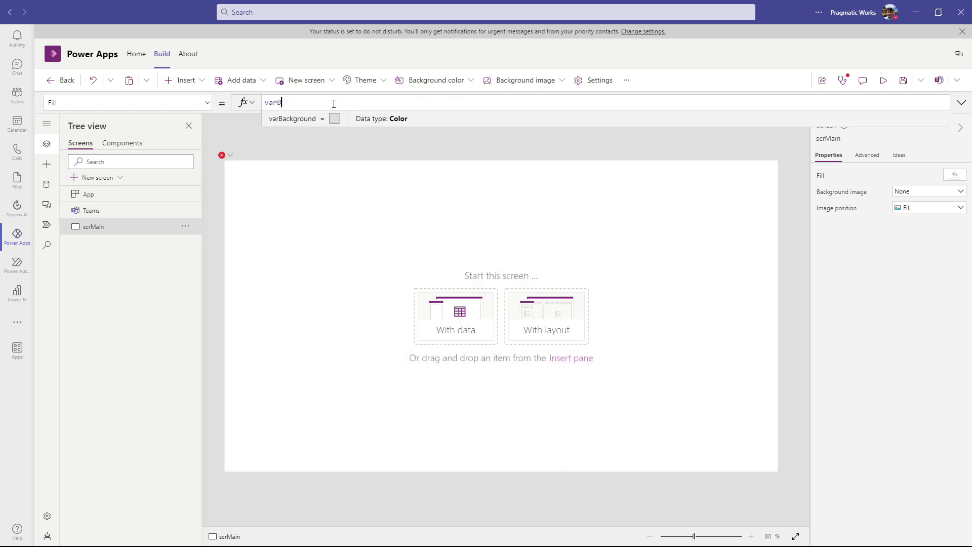
key("BackSpace")
type("Accent")
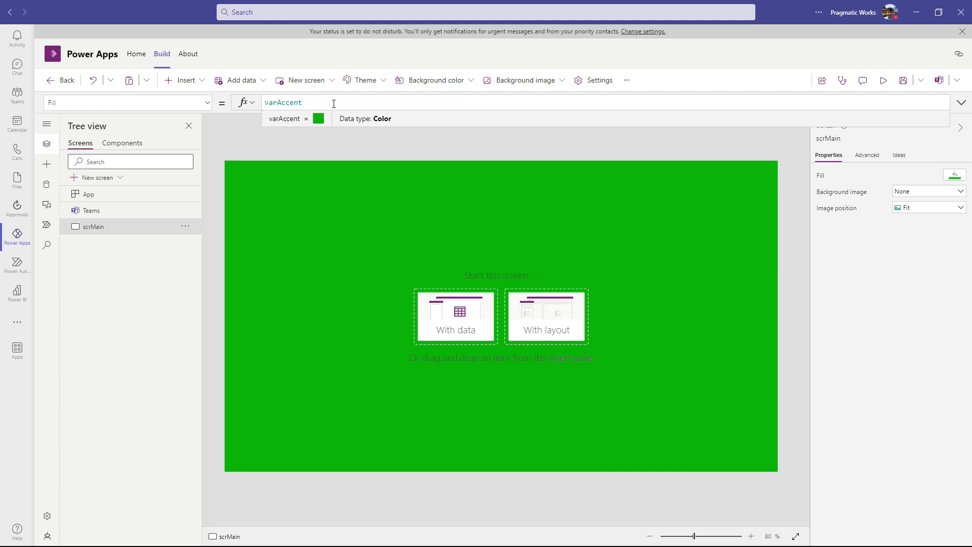
Change scrMain's Fill formula to varPrimary to try out the main colour on the screen.
key("BackSpace")
key("BackSpace")
key("BackSpace")
key("BackSpace")
key("BackSpace")
key("BackSpace")
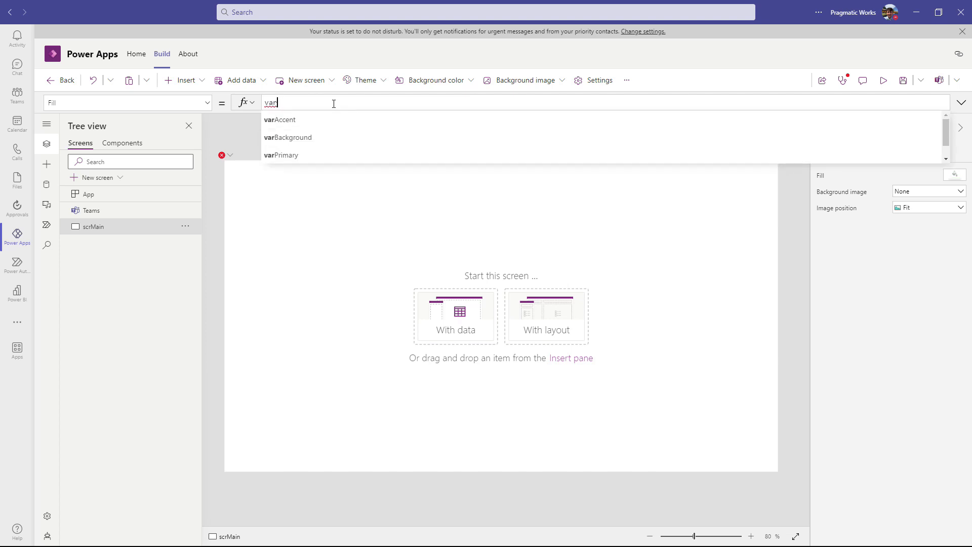
type("P")
key("Tab")
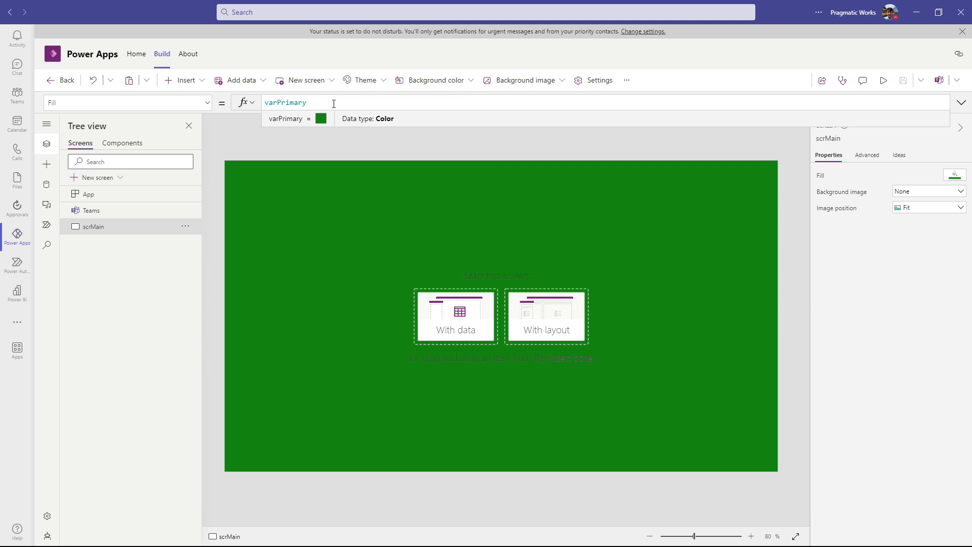
Set scrMain's Fill formula back to varBackground and save the app.
key("BackSpace")
key("BackSpace")
key("BackSpace")
key("BackSpace")
key("BackSpace")
key("BackSpace")
key("BackSpace")
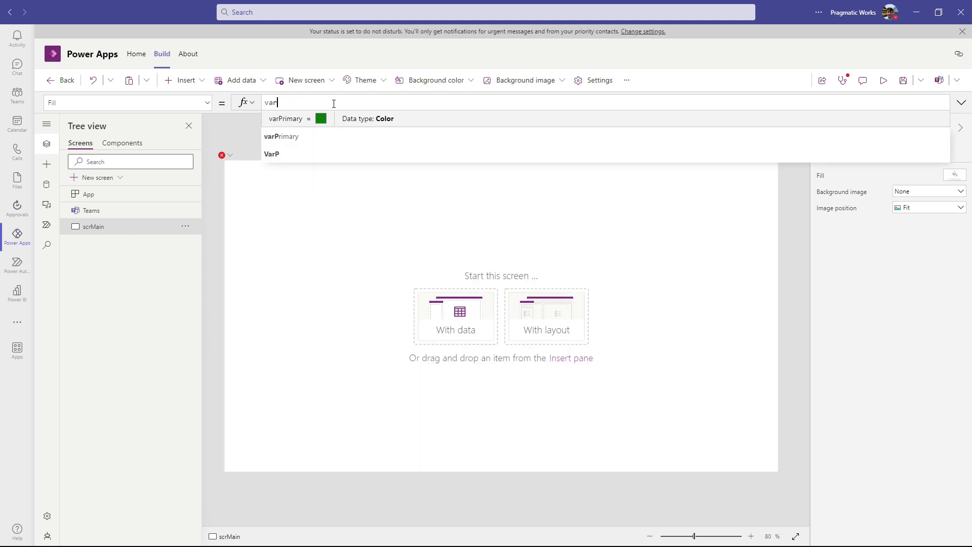
type("bac")
key("Tab")
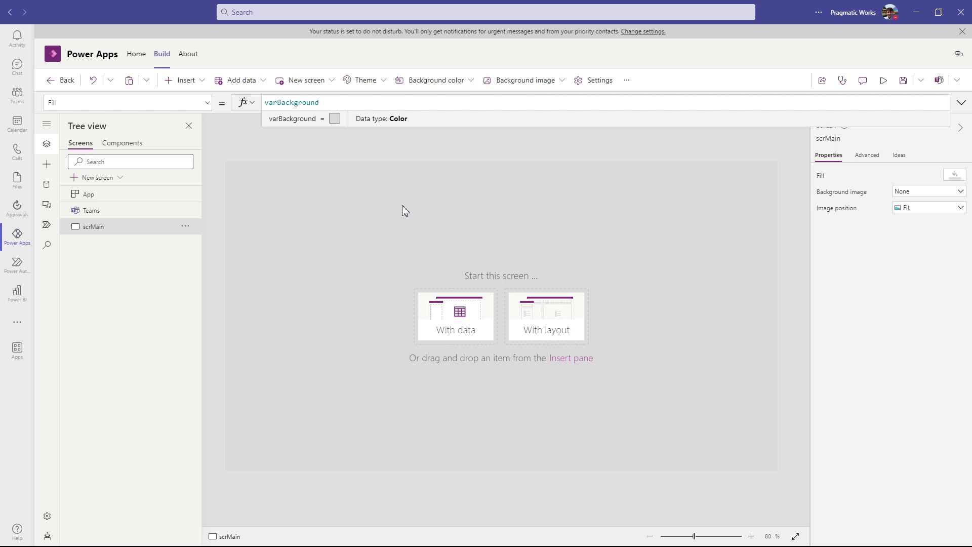
key("ctrl+s")
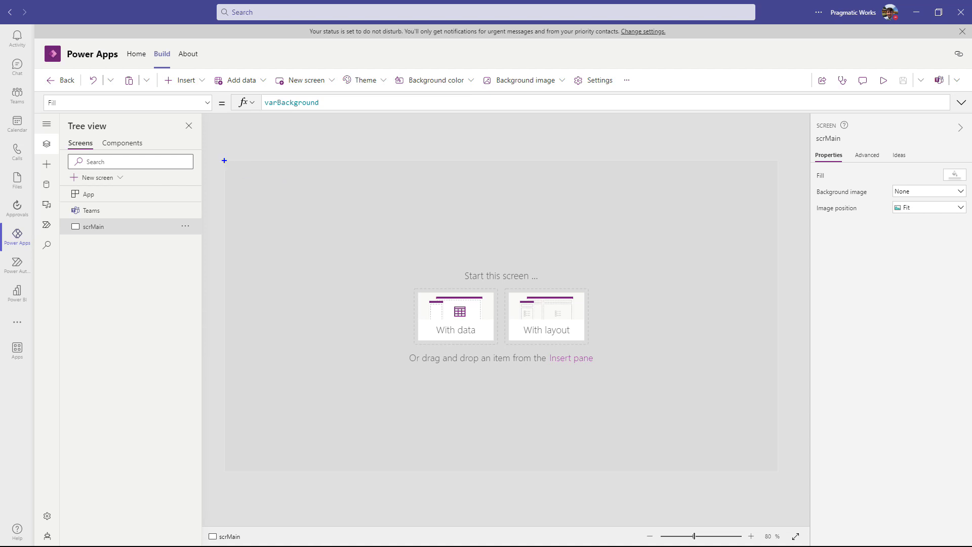
left_click_drag(225, 161, 772, 186)
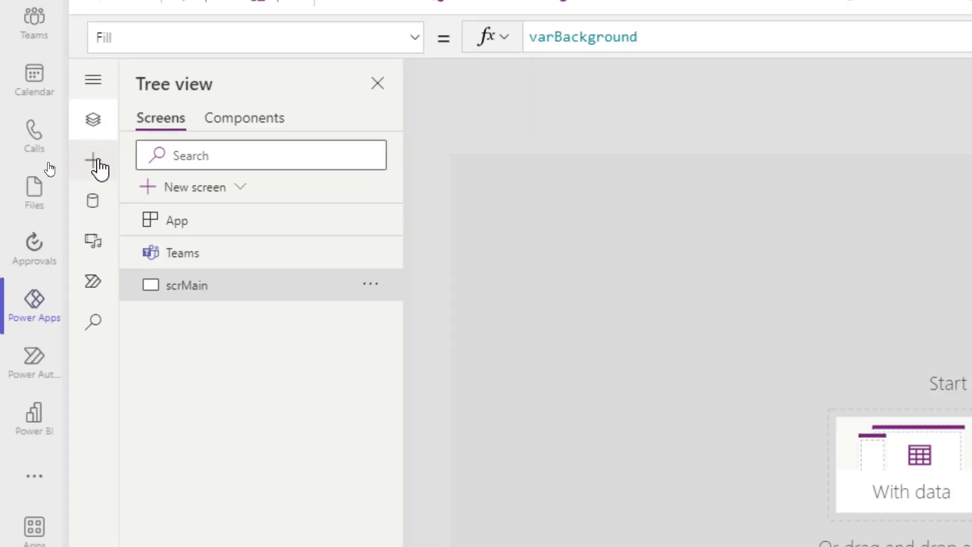
Insert a rectangle on scrMain and rename it rctHeader.
left_click(95, 161)
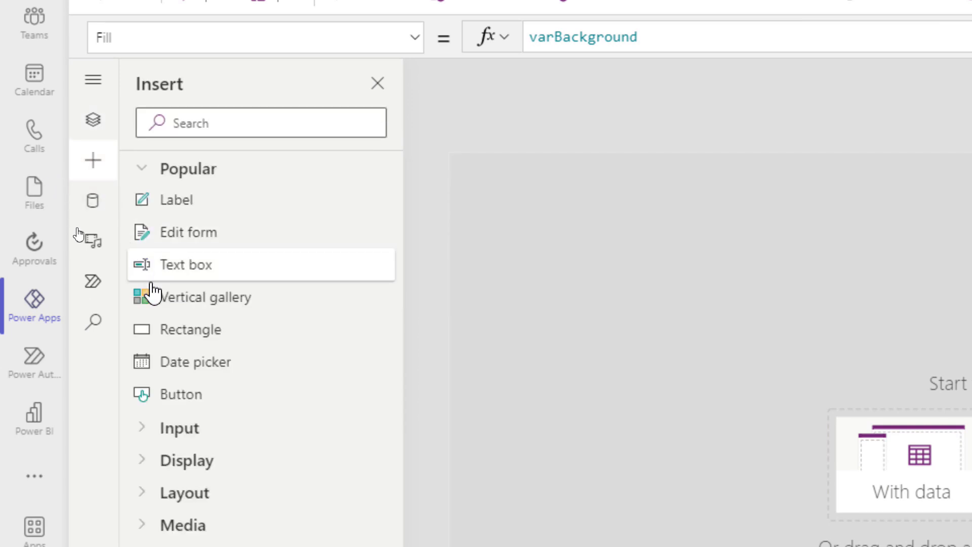
left_click(192, 337)
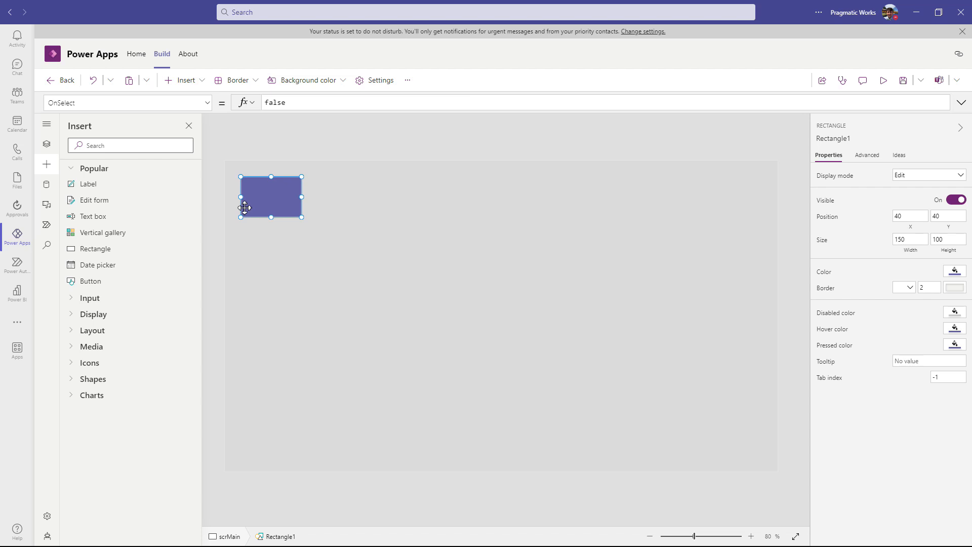
left_click(46, 148)
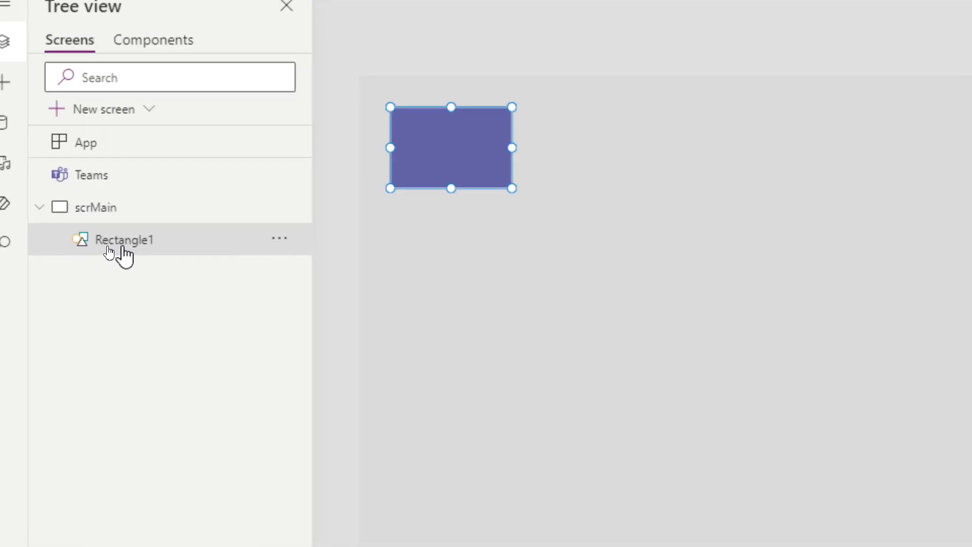
double_click(123, 247)
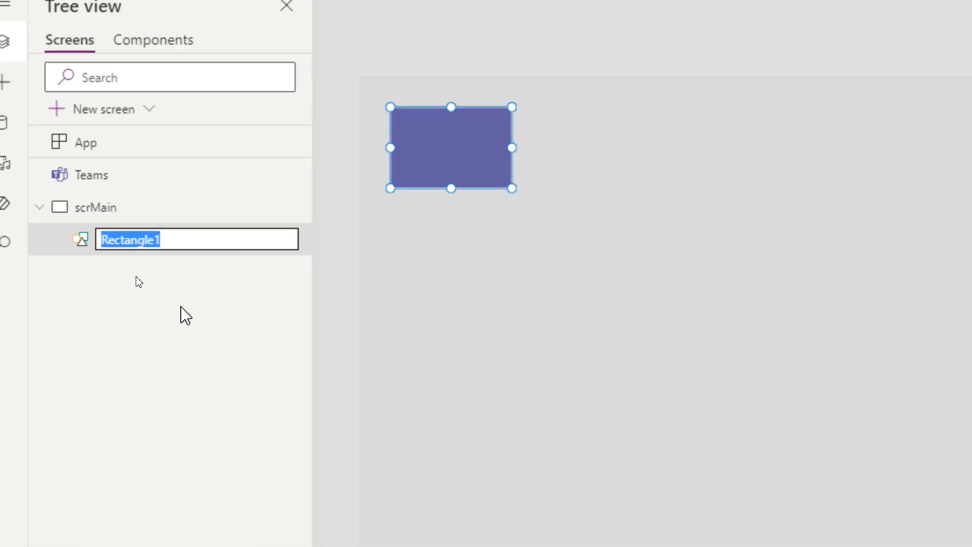
type("rctHeader")
key("Return")
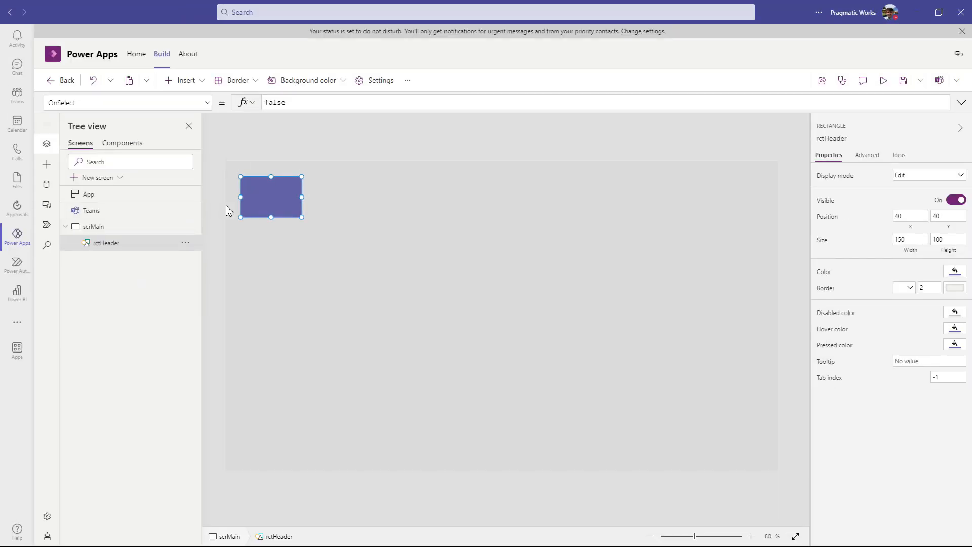
Stretch rctHeader across the top of the screen at position 0, 0, about 1366 by 55, and set its Fill to varPrimary.
left_click_drag(277, 201, 779, 183)
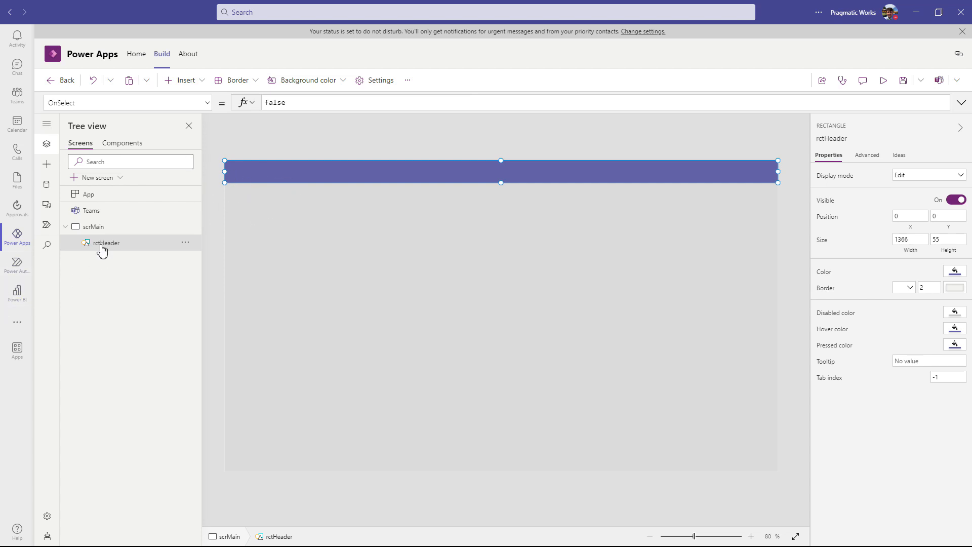
left_click(208, 103)
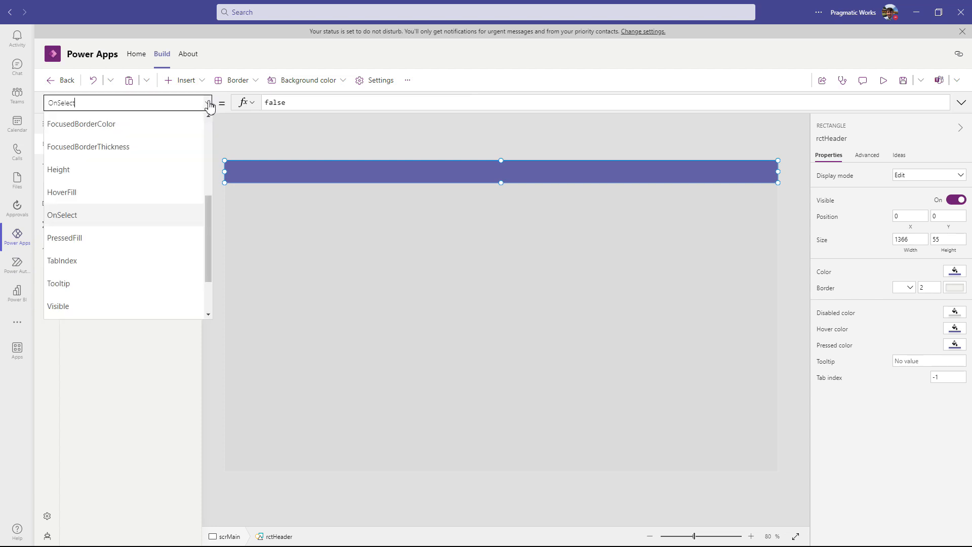
scroll(106, 167, "up", 1)
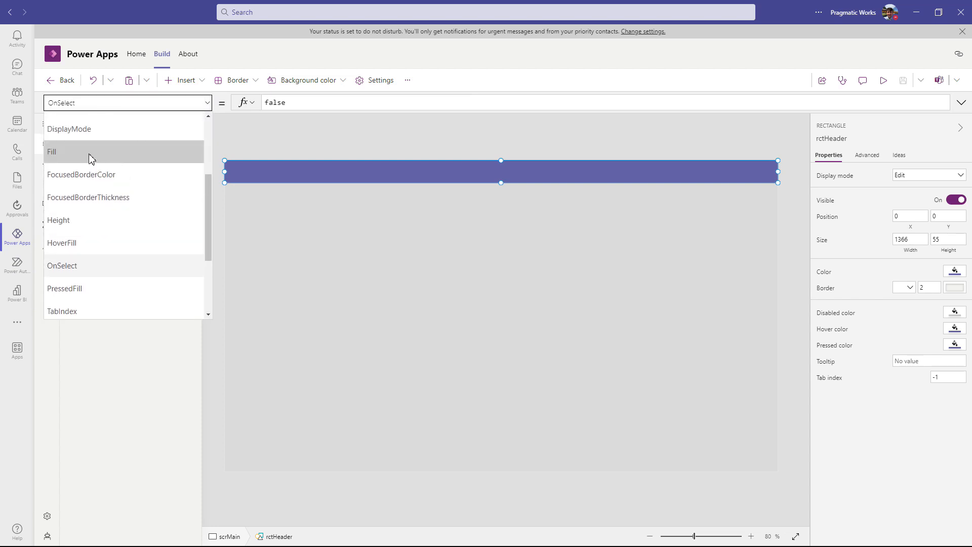
left_click(90, 158)
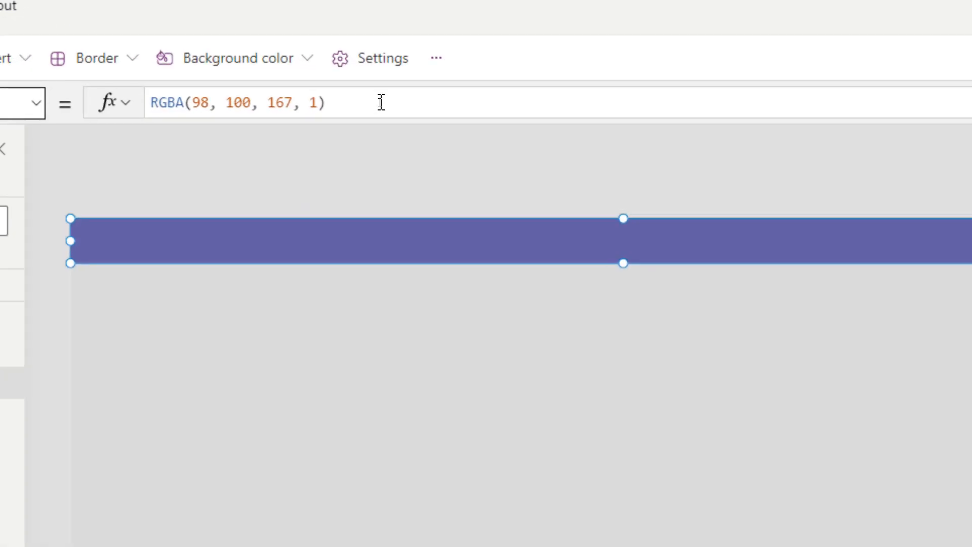
left_click(381, 102)
key("ctrl+a")
type("var")
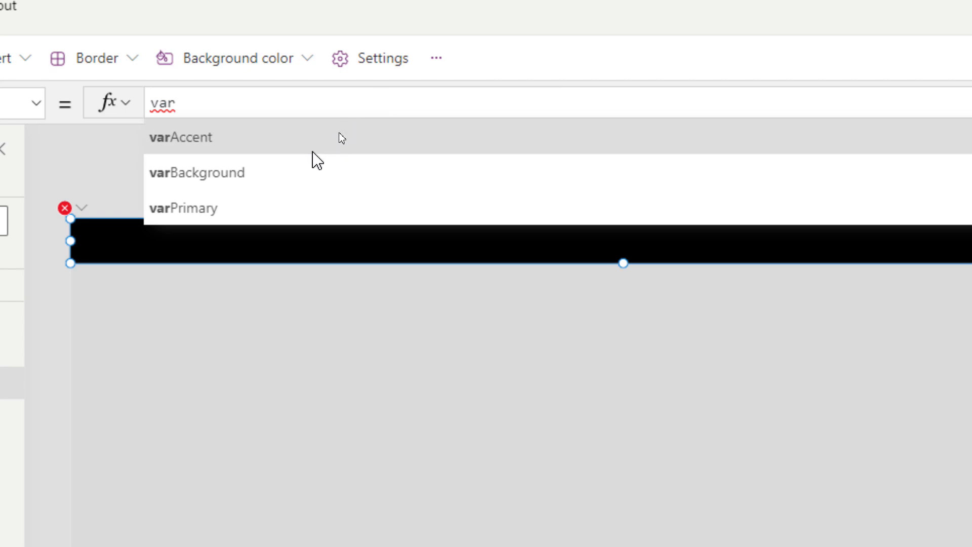
left_click(228, 218)
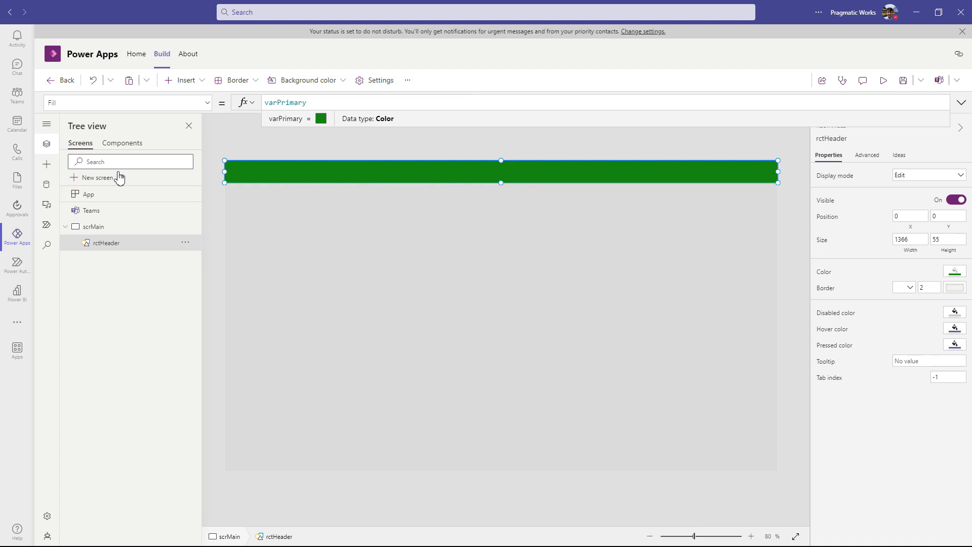
Insert a label on scrMain and rename it lblHeader.
left_click(49, 169)
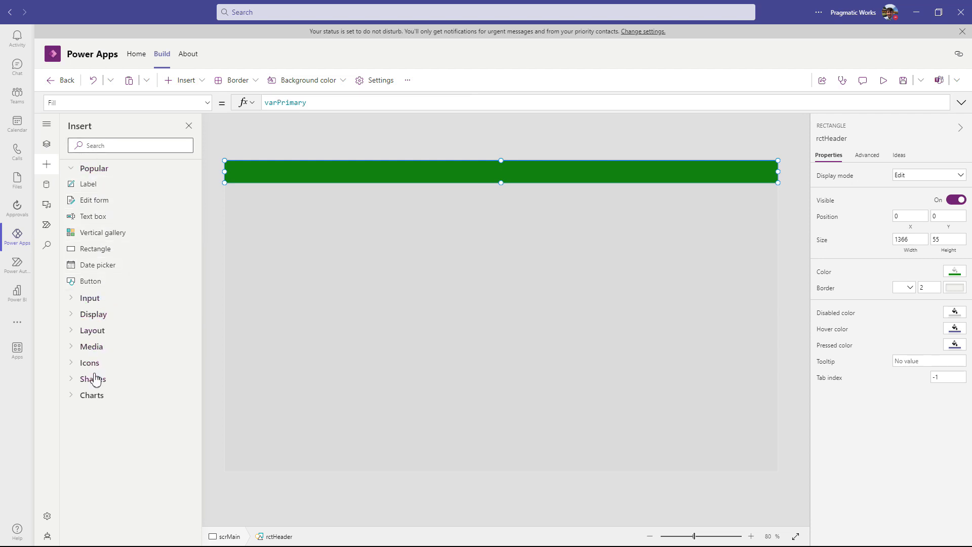
left_click(200, 85)
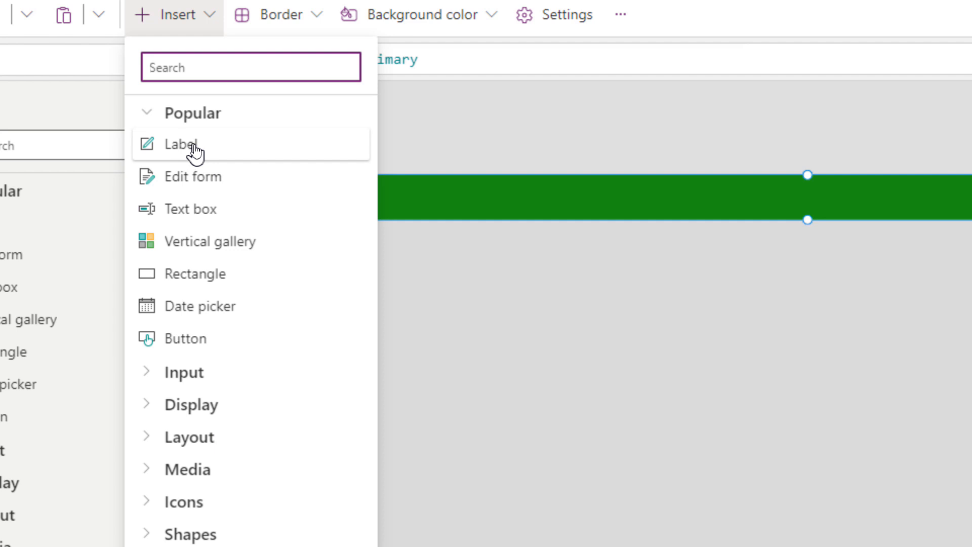
left_click(196, 152)
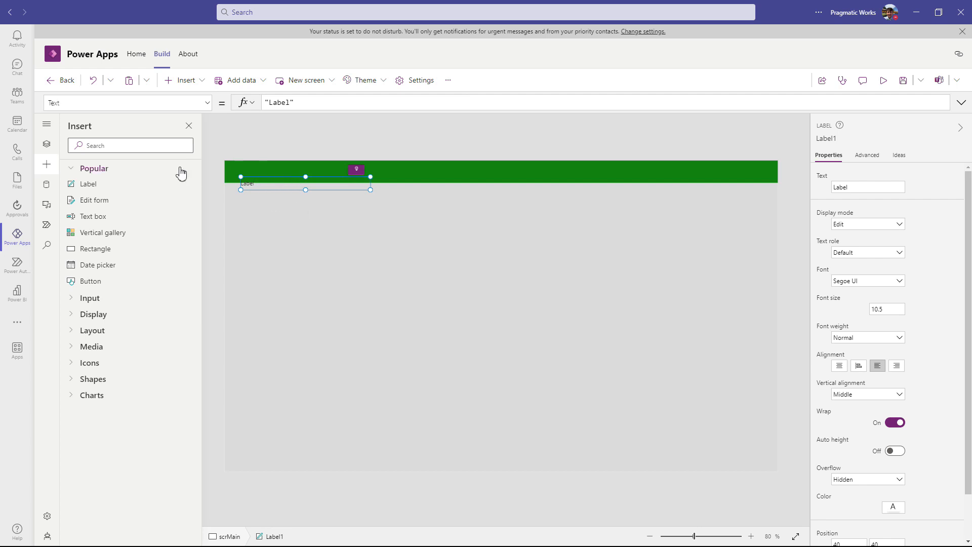
left_click(47, 145)
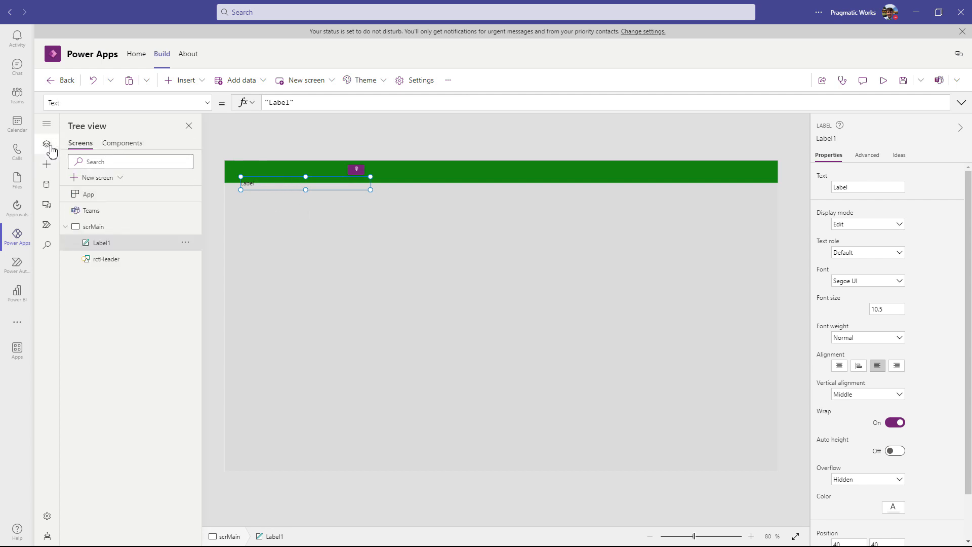
double_click(106, 245)
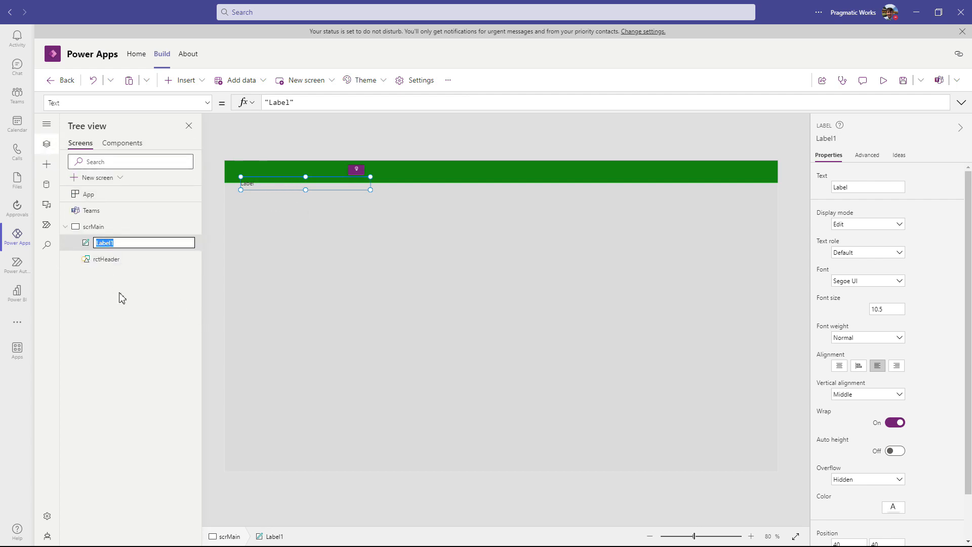
type("lblHeader")
key("Return")
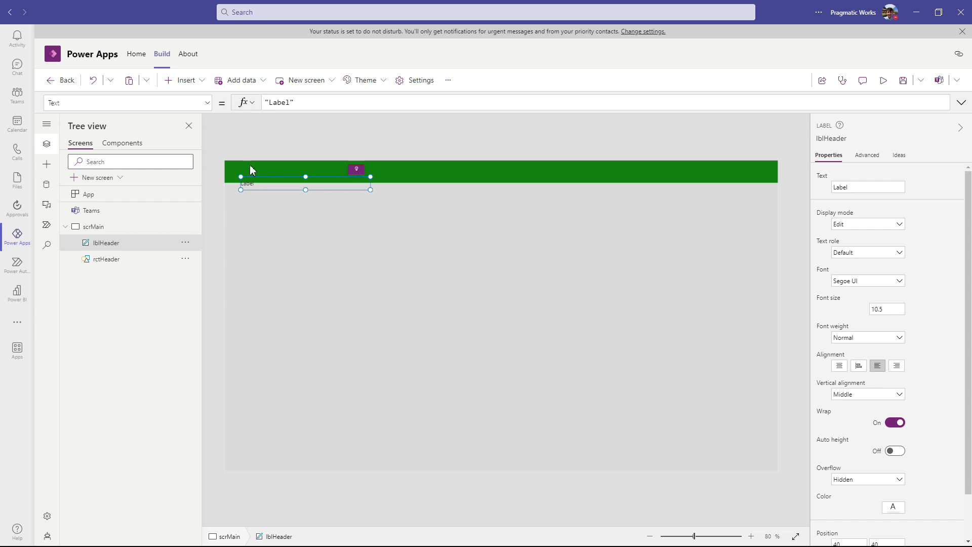
Move lblHeader to position 0, 0 and stretch it to cover the whole rctHeader bar.
left_click_drag(320, 185, 779, 184)
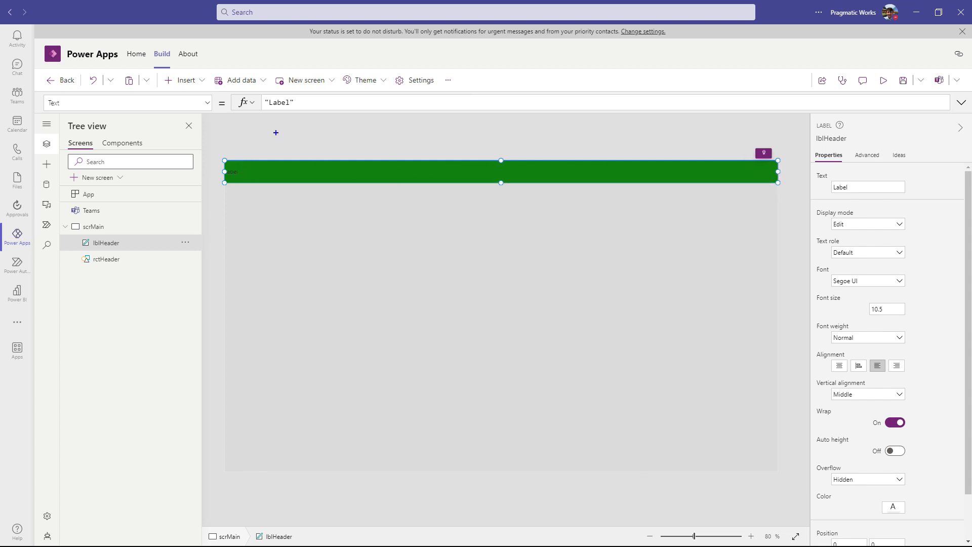
left_click_drag(272, 110, 202, 156)
mouse_move(814, 168)
left_mouse_down()
mouse_move(867, 192)
mouse_move(937, 197)
left_mouse_up()
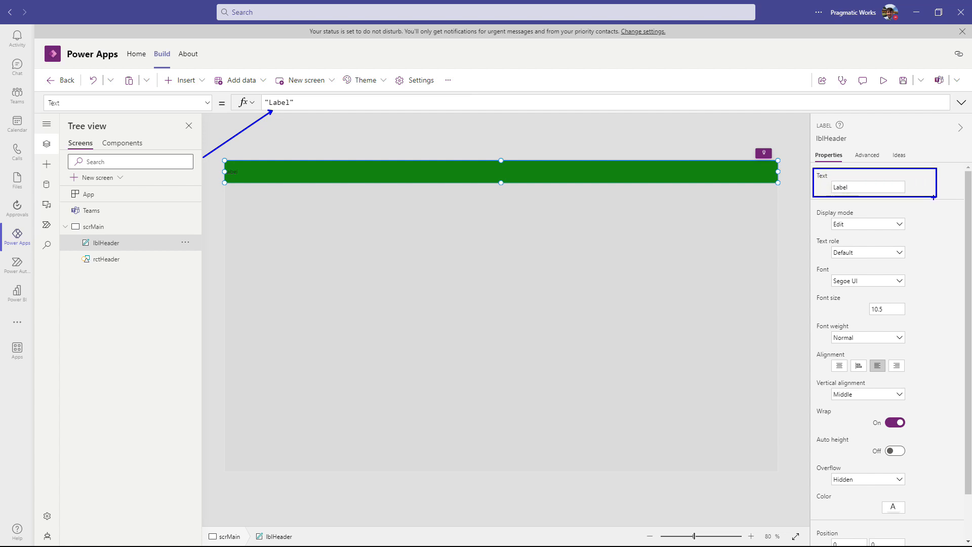
key("Escape")
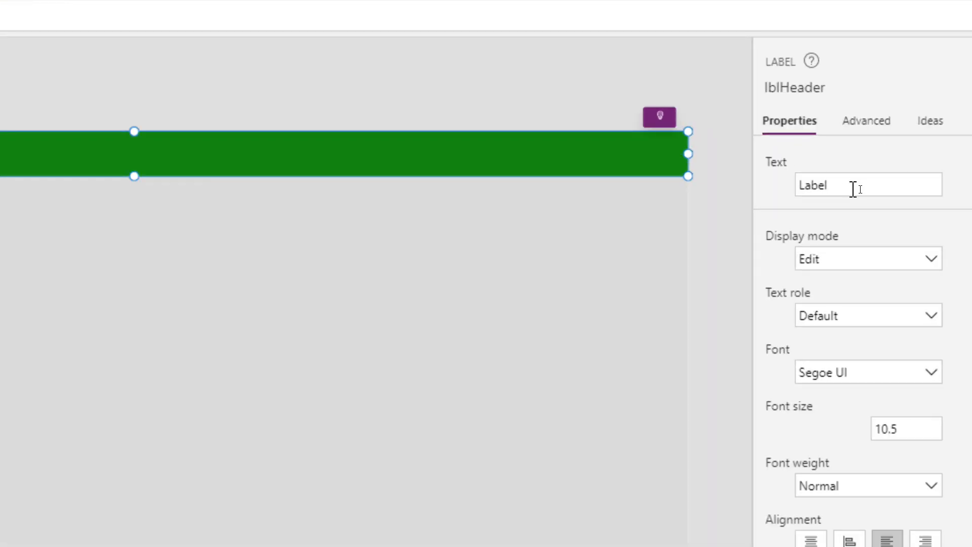
Set the text of lblHeader to "JWJ Student Check In and Out".
double_click(860, 189)
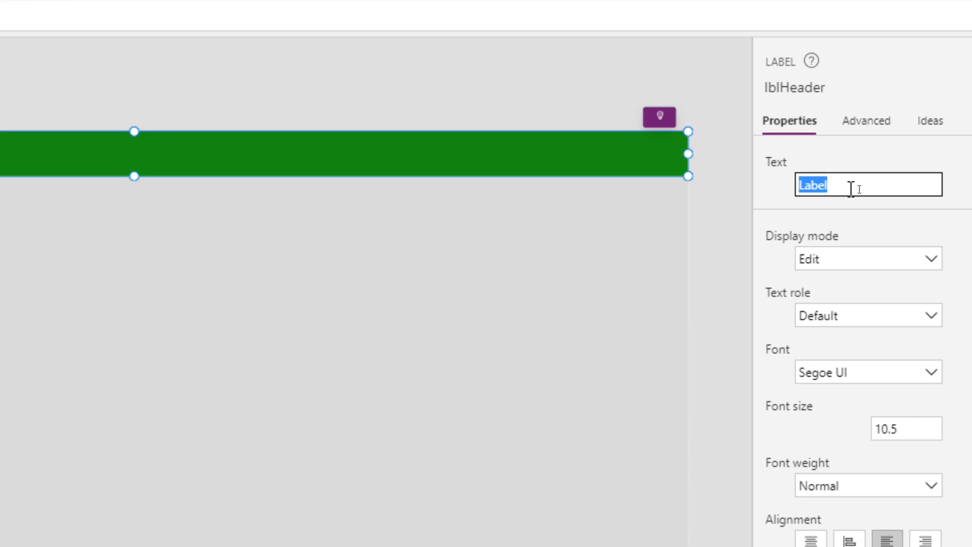
type("JWJ Stud")
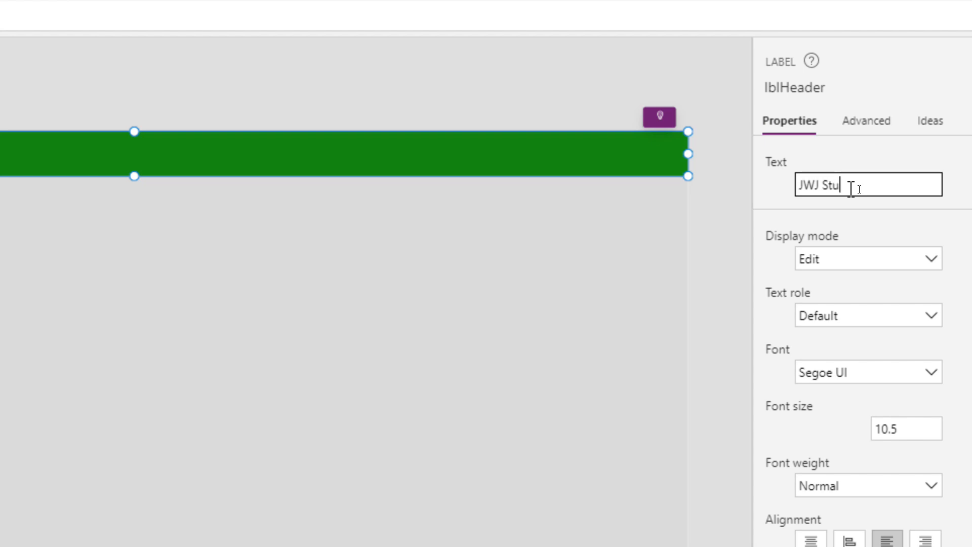
type("ent Check In and Out")
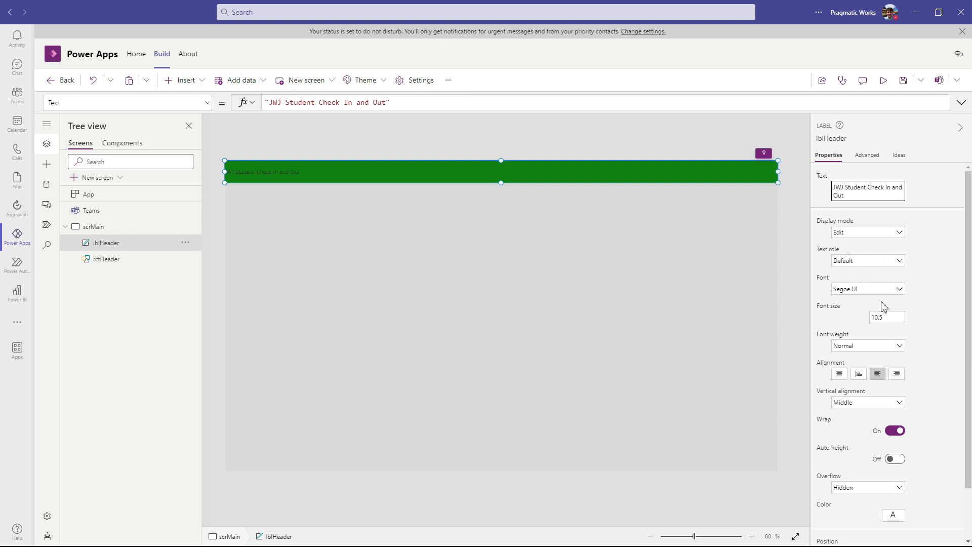
Format the lblHeader text with font size 26, Bold weight and centre alignment.
left_click(890, 317)
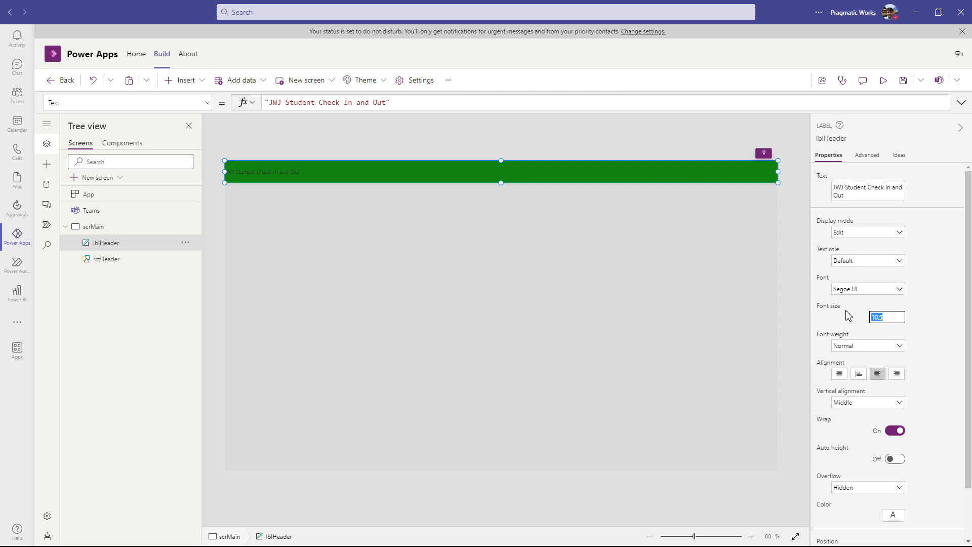
type("26")
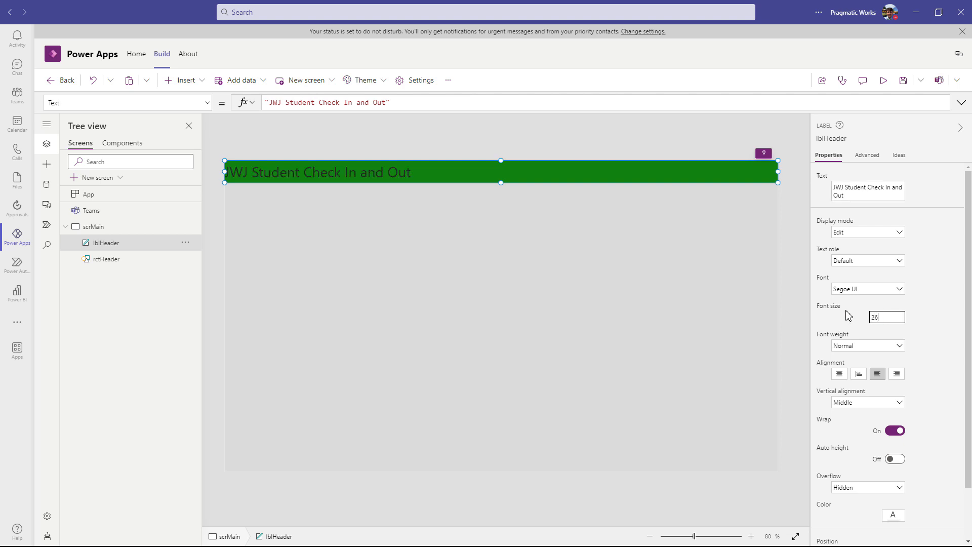
left_click(873, 346)
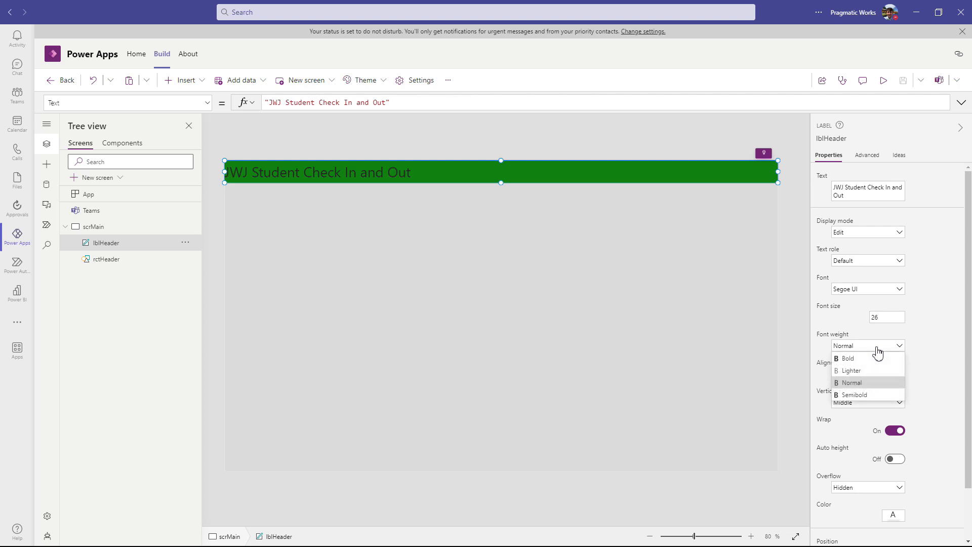
left_click(858, 360)
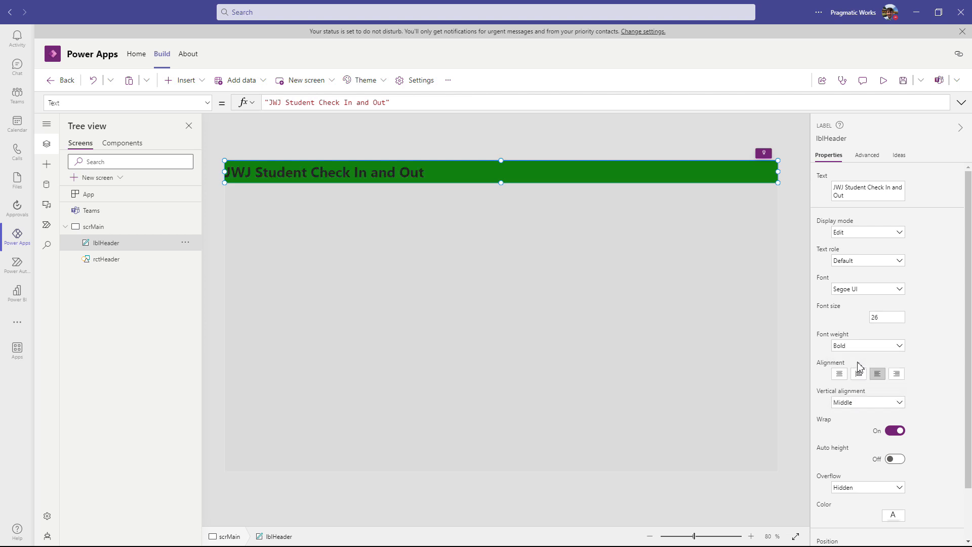
scroll(858, 375, "down", 1)
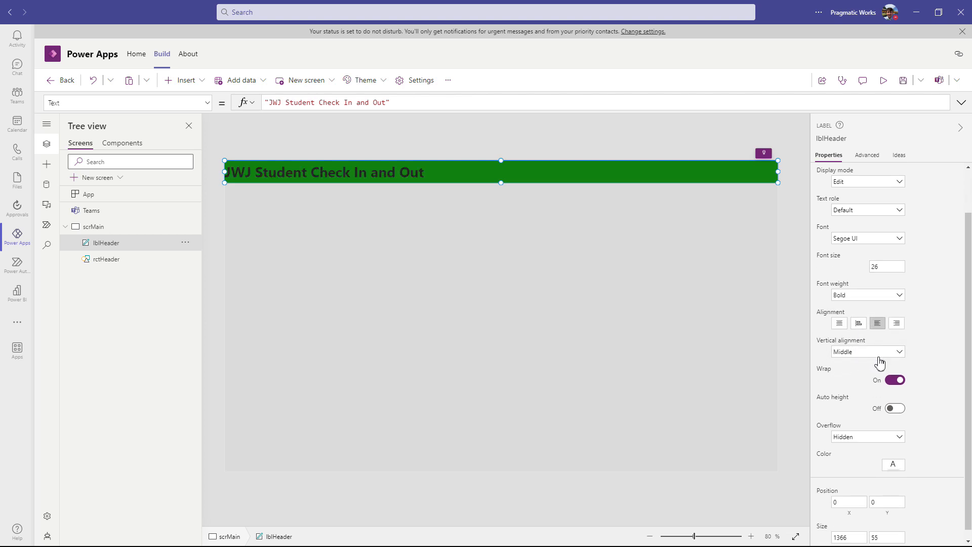
left_click(840, 324)
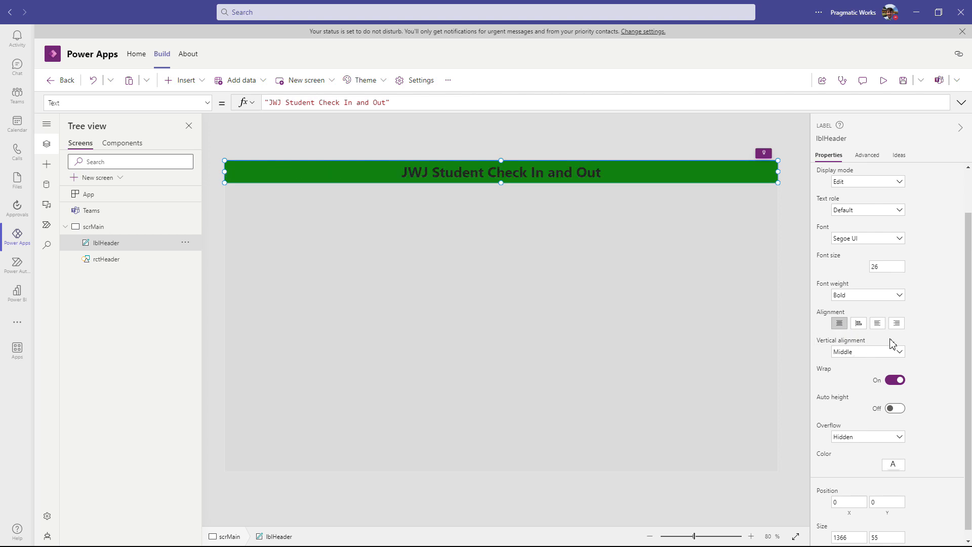
Set the text colour of lblHeader to white.
scroll(892, 348, "down", 1)
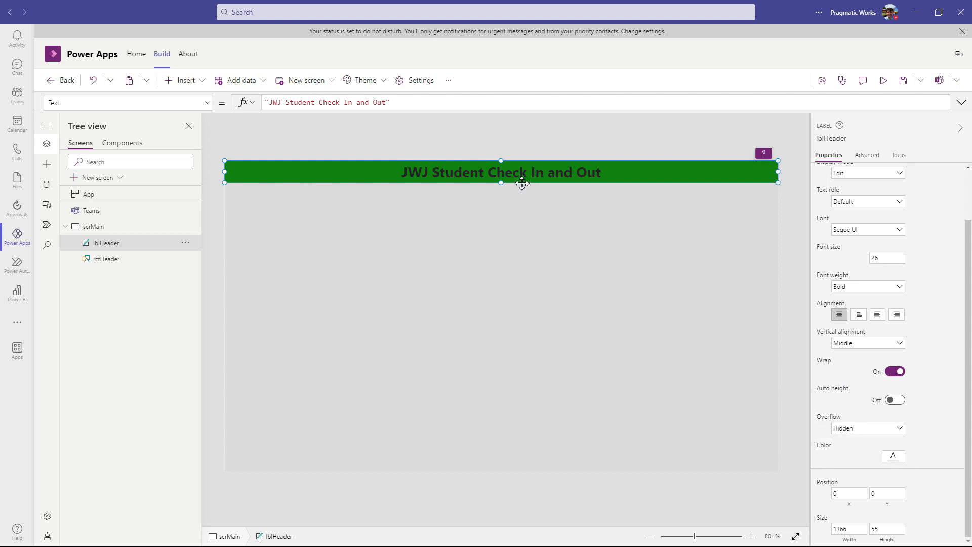
left_click(896, 459)
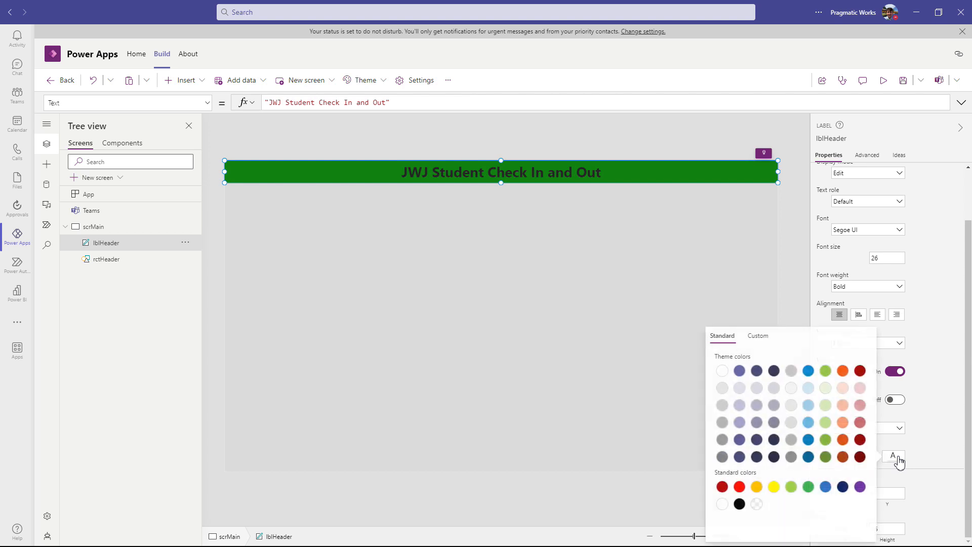
left_click(723, 372)
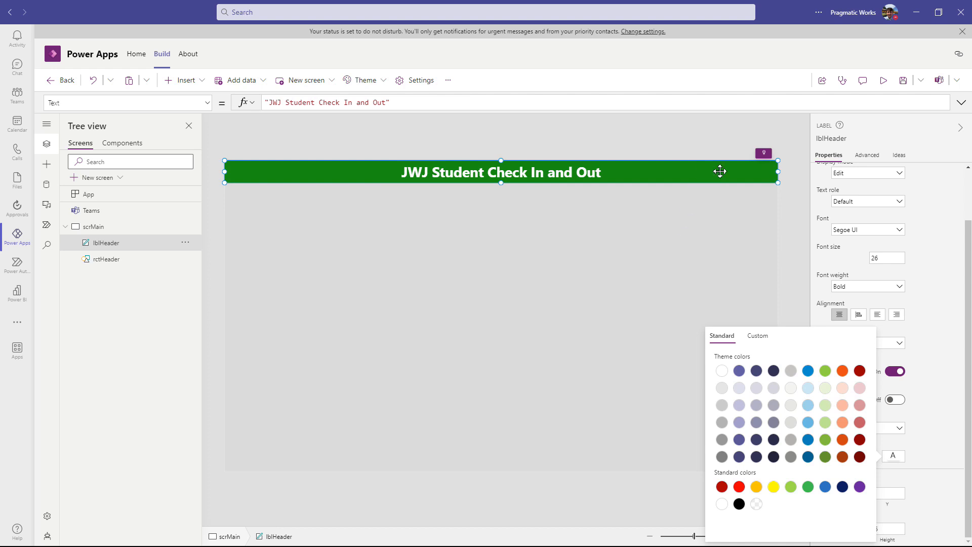
left_click(776, 161)
left_click_drag(776, 160, 435, 160)
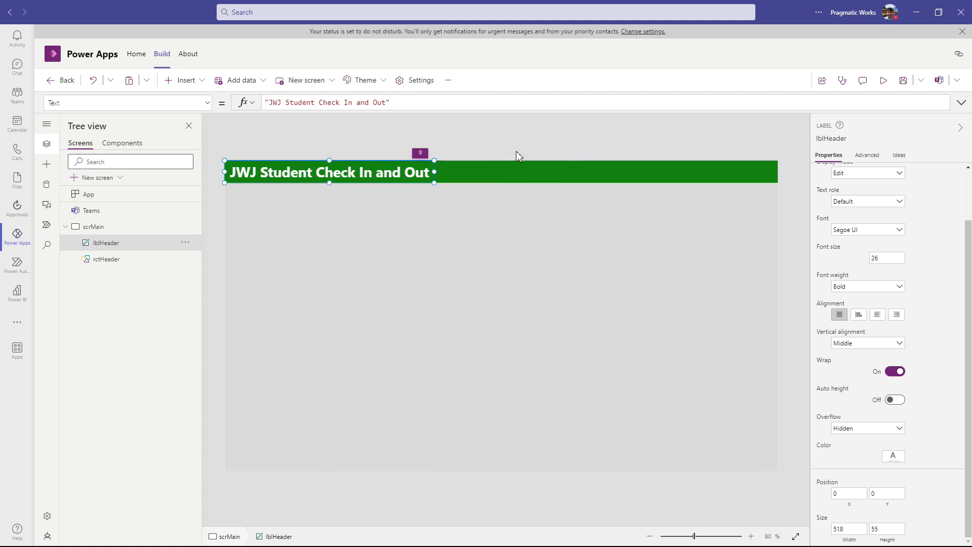
left_click_drag(437, 170, 778, 169)
Save the app, and duplicate lblHeader with the copy placed along the bottom edge of scrMain at position 0, 713.
left_click(904, 81)
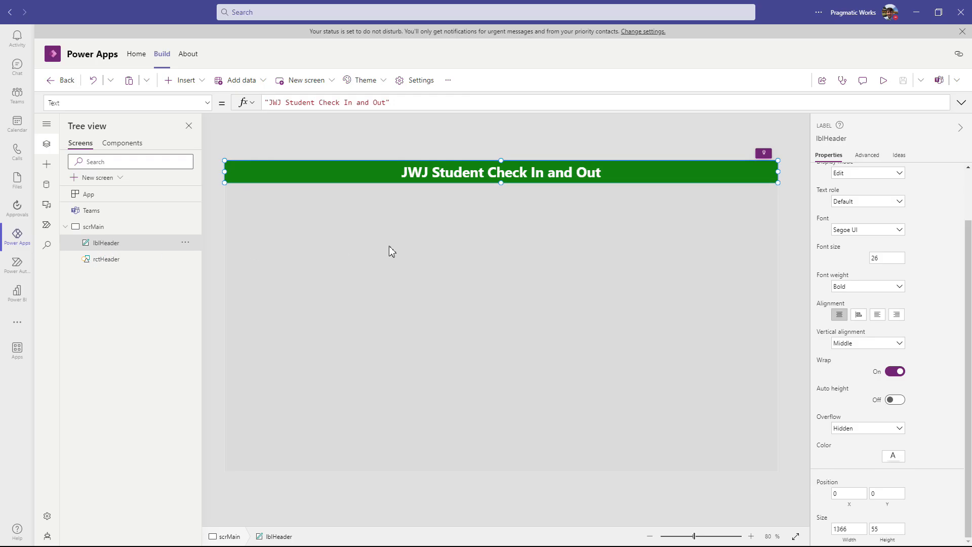
key("ctrl+c")
key("ctrl+v")
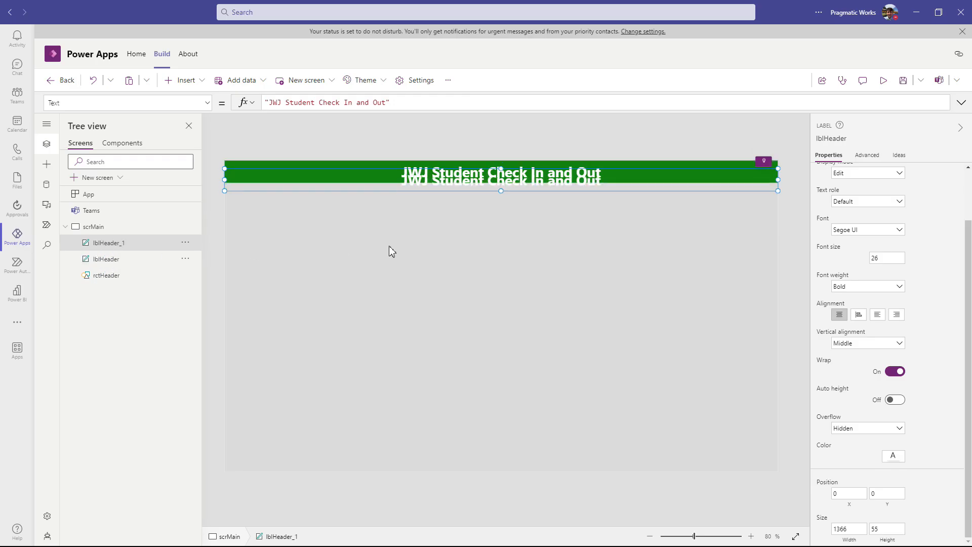
left_click_drag(495, 188, 482, 481)
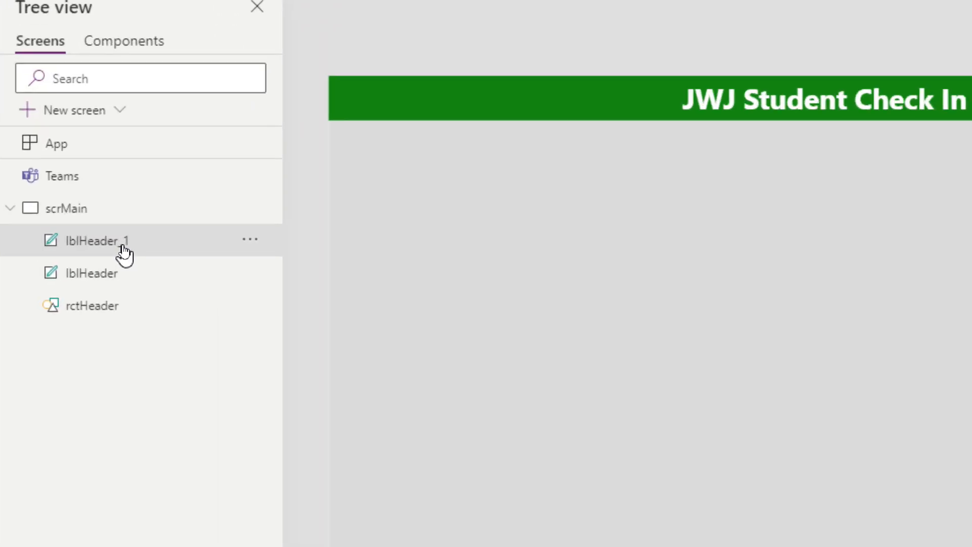
Rename the copied header label lblFooter.
double_click(122, 247)
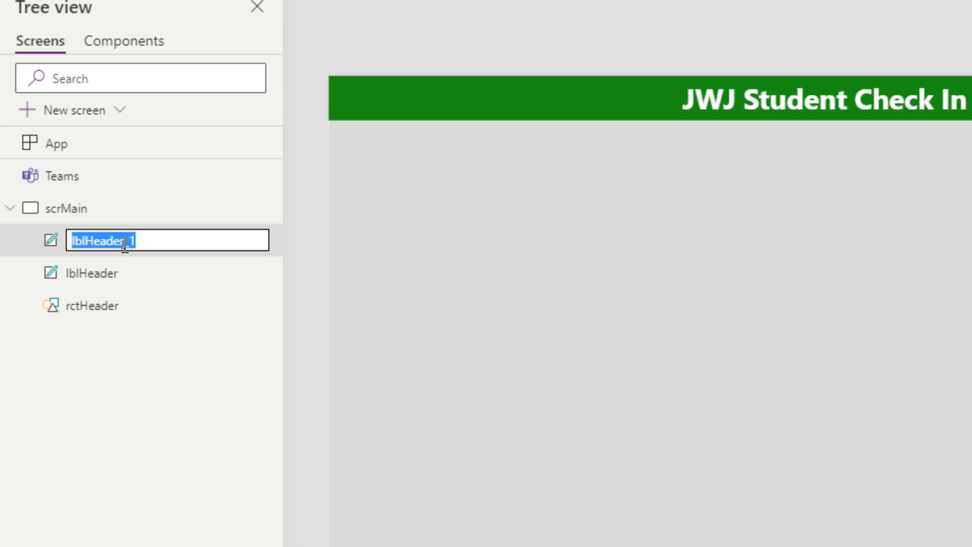
type("lblFooter")
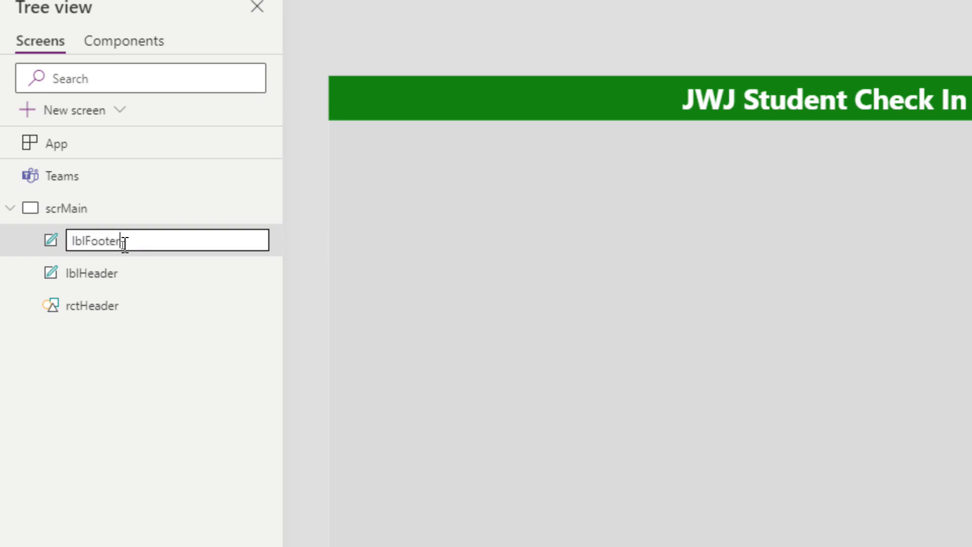
key("Return")
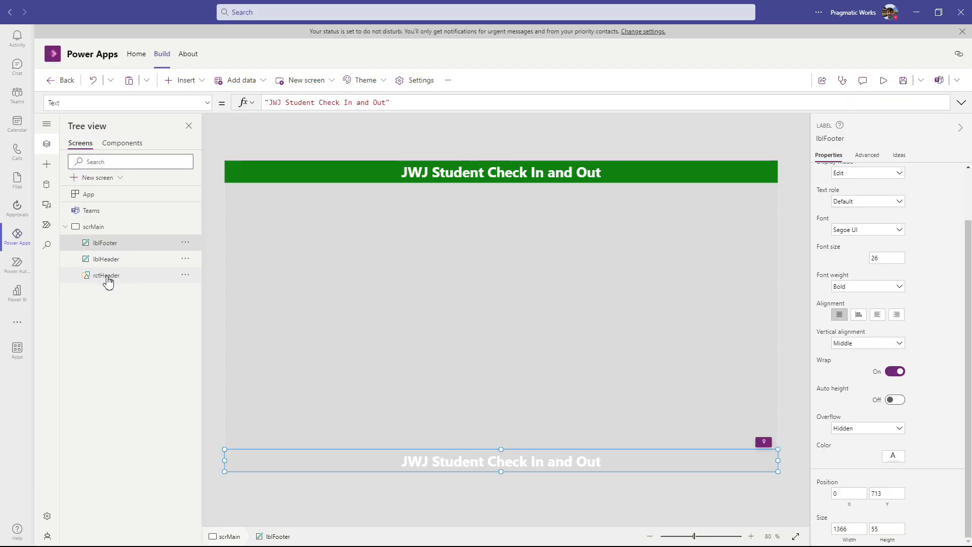
Duplicate the rctHeader rectangle on scrMain.
left_click(186, 278)
left_click(185, 278)
left_click(186, 278)
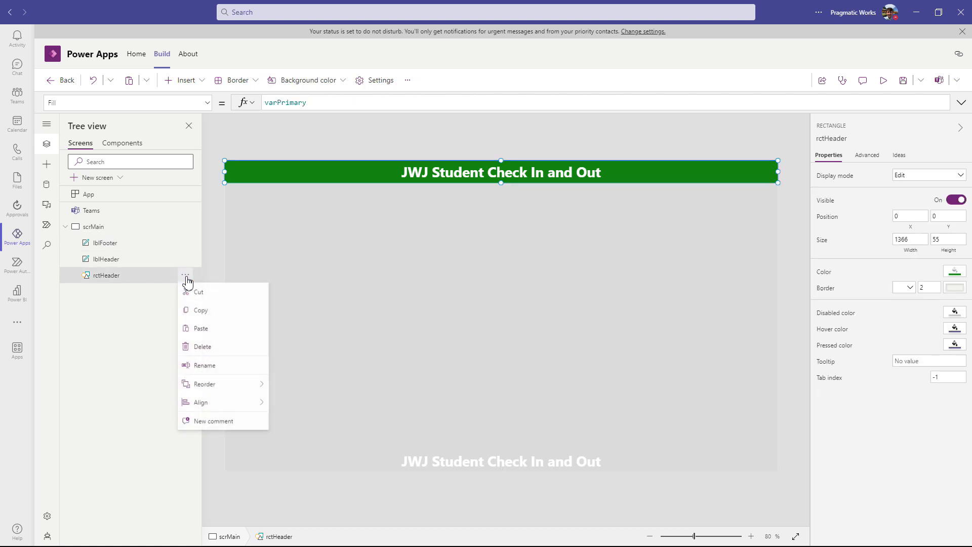
left_click(198, 316)
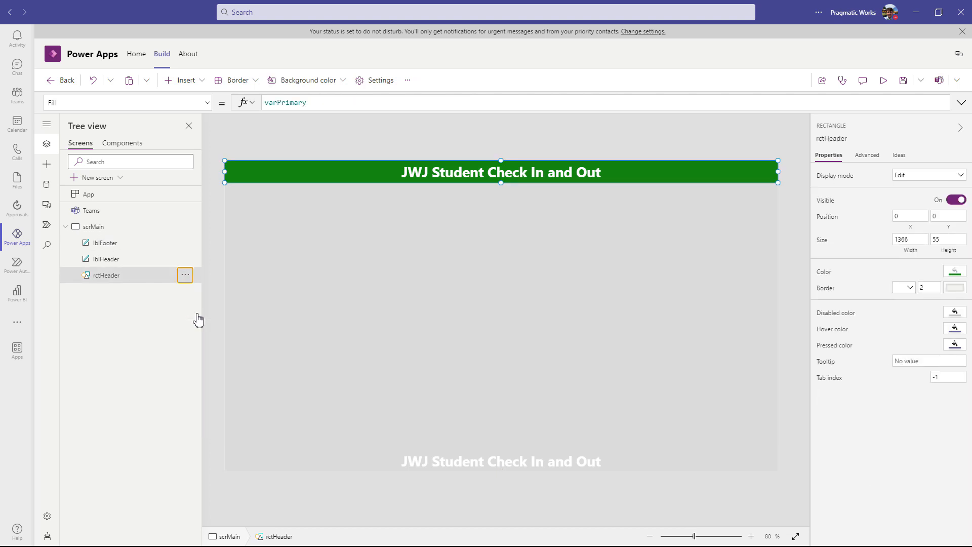
left_click(187, 277)
left_click(203, 329)
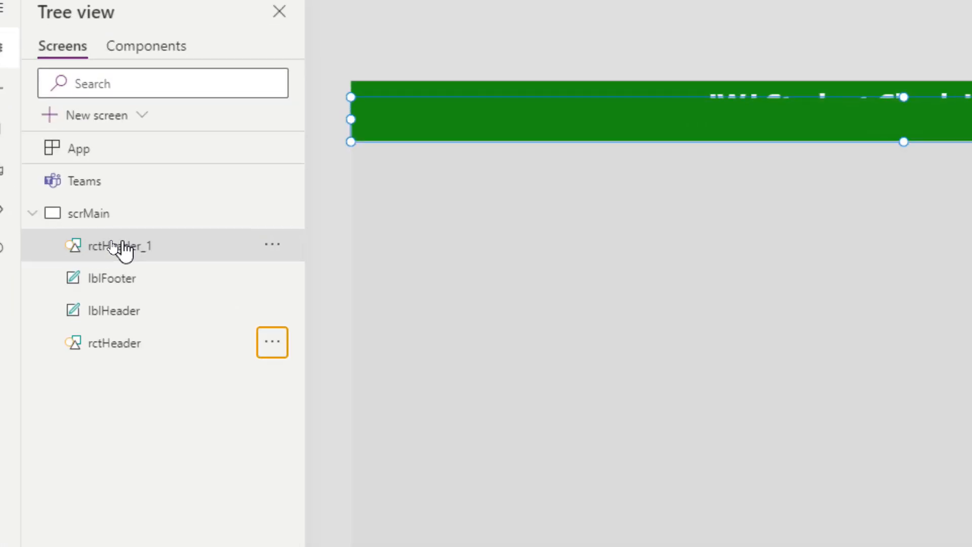
Rename the copied rectangle rctFooter and move it to the bottom edge of scrMain at position 0, 713.
double_click(121, 248)
type("rct")
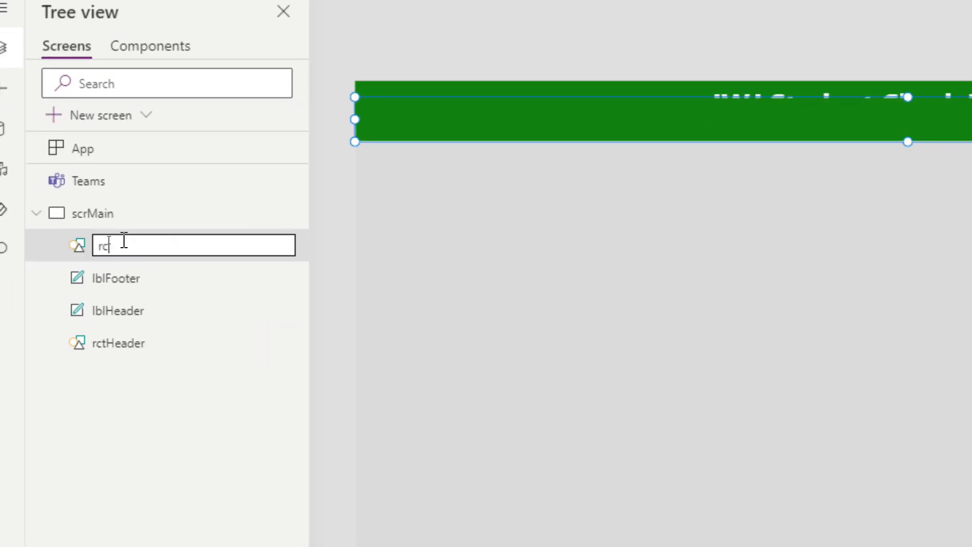
type("Footer")
key("Return")
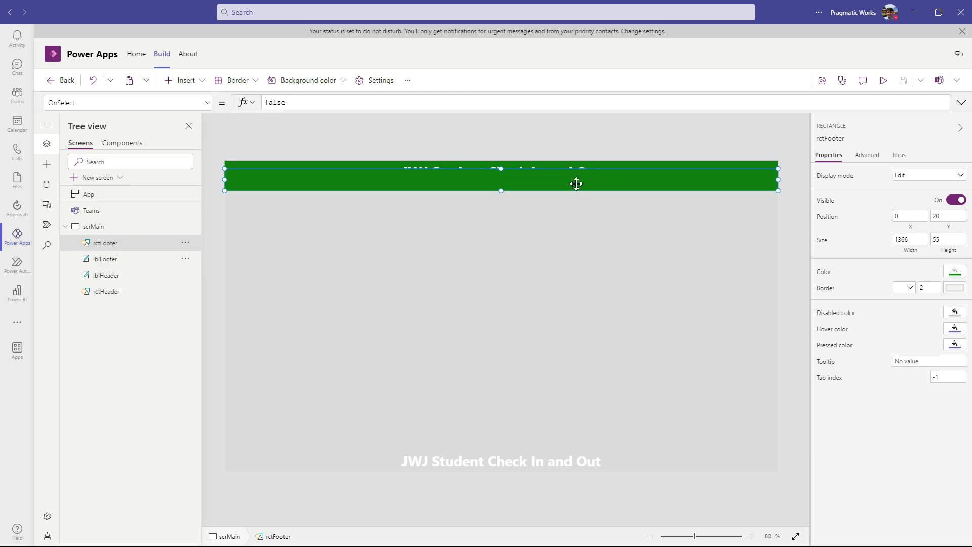
left_click_drag(530, 181, 538, 464)
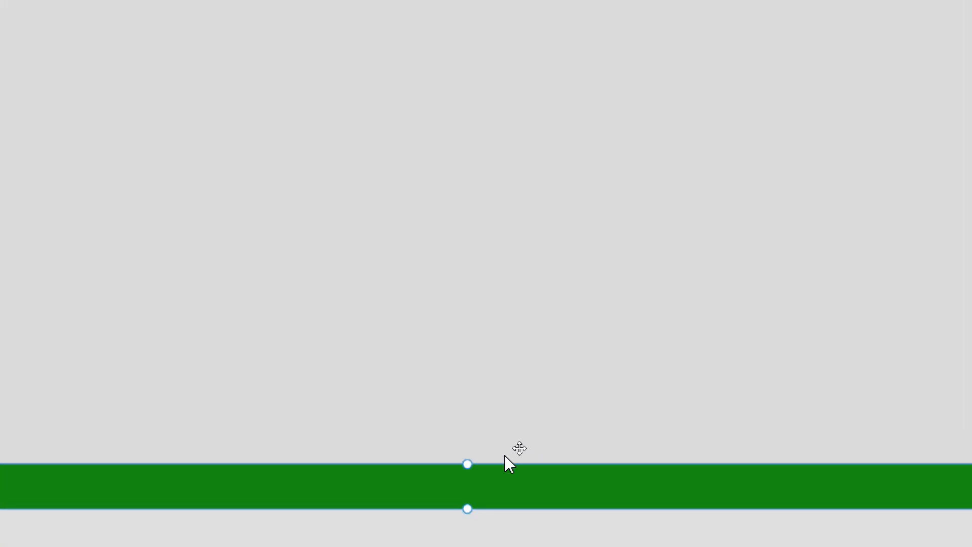
mouse_move(495, 473)
left_mouse_down()
mouse_move(491, 422)
mouse_move(489, 473)
left_mouse_up()
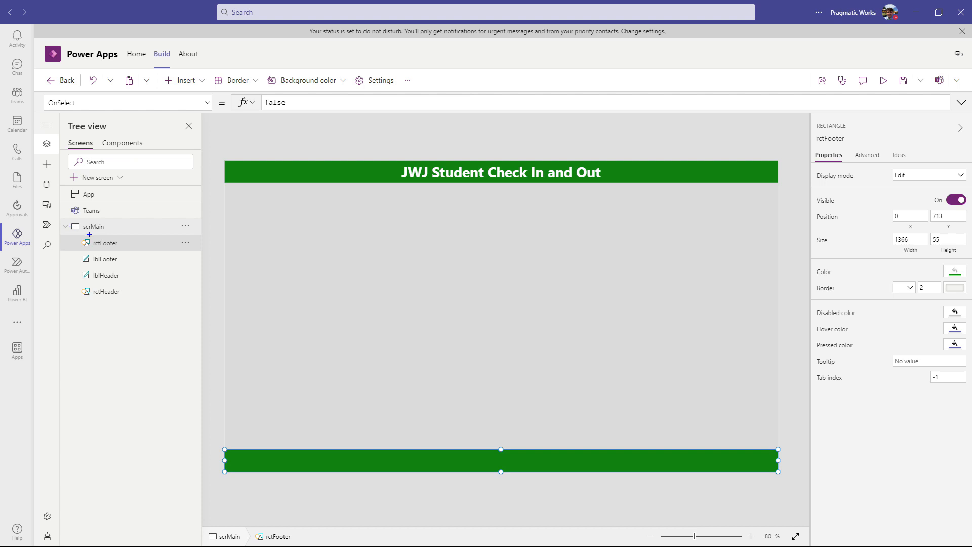
mouse_move(79, 236)
left_mouse_down()
mouse_move(102, 276)
mouse_move(139, 299)
left_mouse_up()
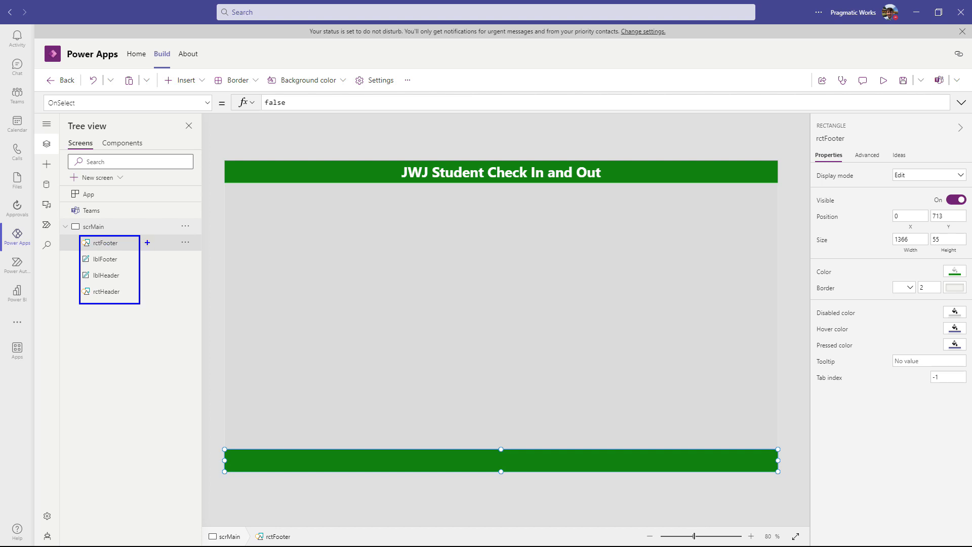
left_click_drag(148, 242, 236, 240)
left_click_drag(147, 258, 225, 258)
left_click_drag(146, 277, 209, 277)
left_click_drag(147, 291, 226, 292)
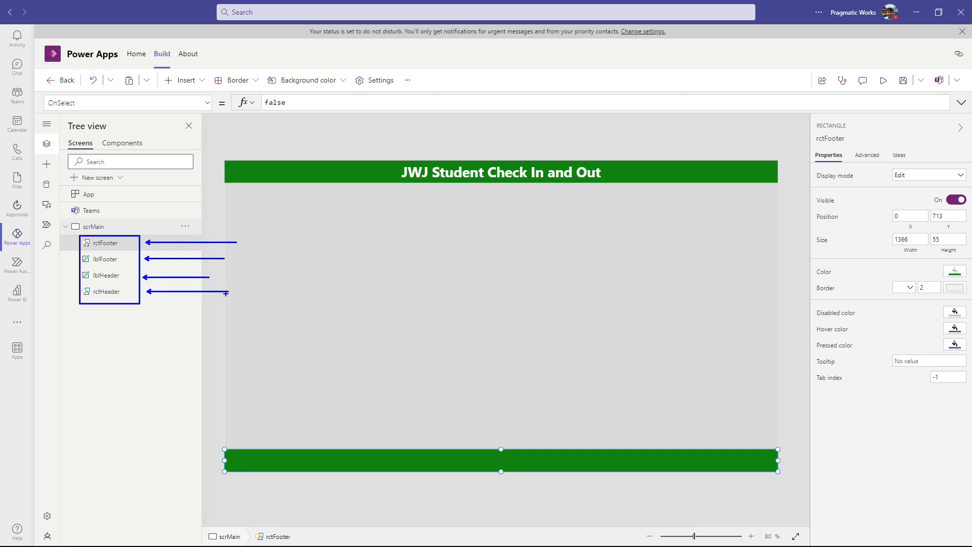
key("Escape")
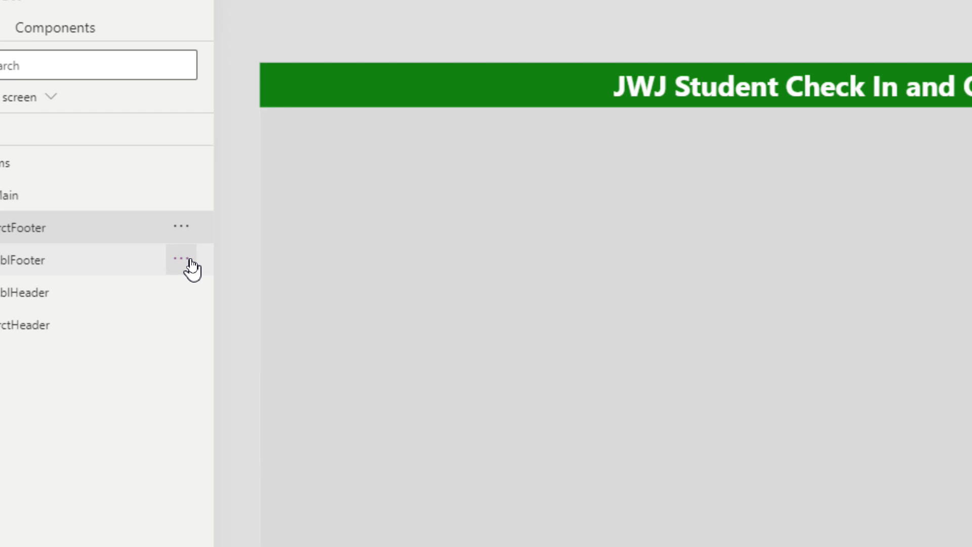
Bring lblFooter forward one level so it sits in front of rctFooter.
left_click(182, 259)
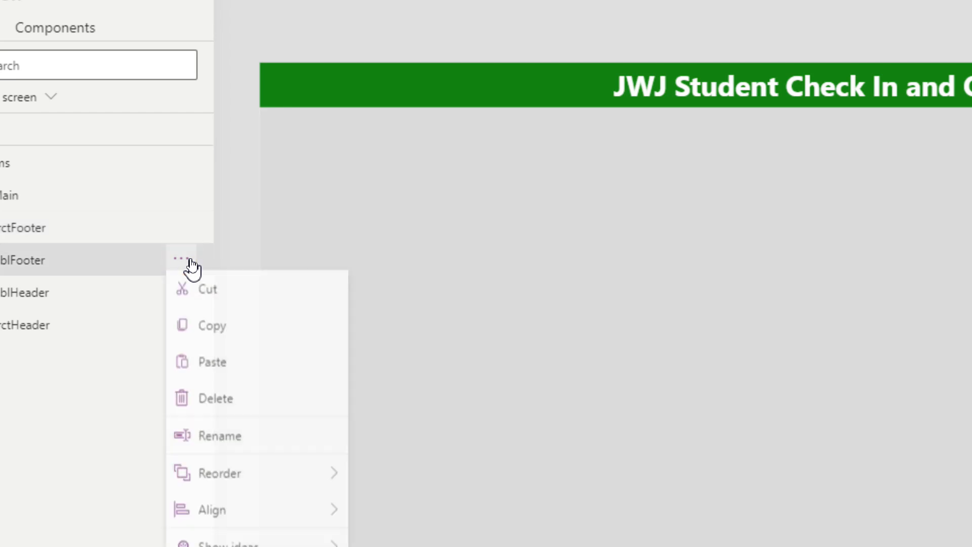
mouse_move(278, 473)
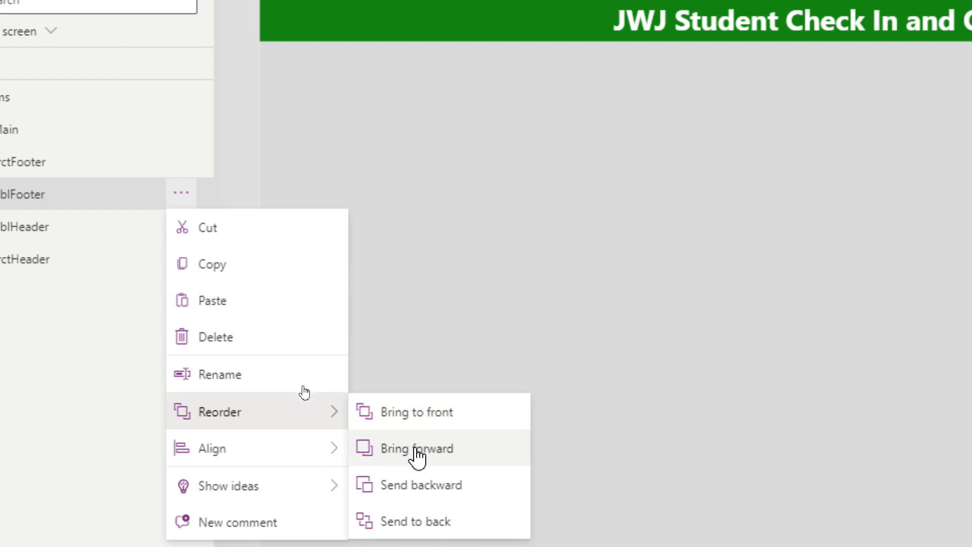
left_click(413, 448)
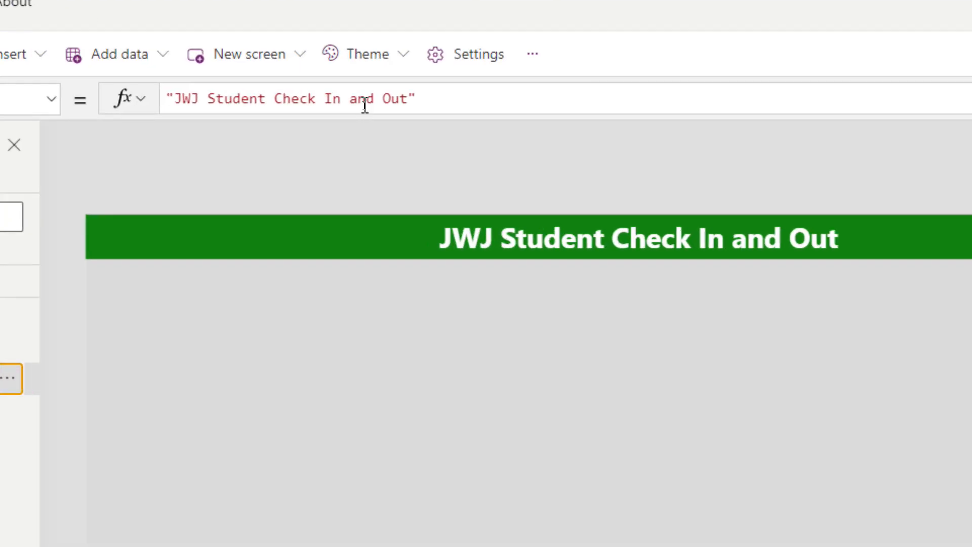
Replace the text formula of lblFooter with the string "Welcome, ".
left_click(401, 100)
key("BackSpace")
key("BackSpace")
key("BackSpace")
key("BackSpace")
key("BackSpace")
key("BackSpace")
key("BackSpace")
key("BackSpace")
key("BackSpace")
key("BackSpace")
key("BackSpace")
key("BackSpace")
key("BackSpace")
key("BackSpace")
key("BackSpace")
key("BackSpace")
key("BackSpace")
key("BackSpace")
key("BackSpace")
key("BackSpace")
key("BackSpace")
key("BackSpace")
key("BackSpace")
key("BackSpace")
key("BackSpace")
key("BackSpace")
key("BackSpace")
type("Welcome,")
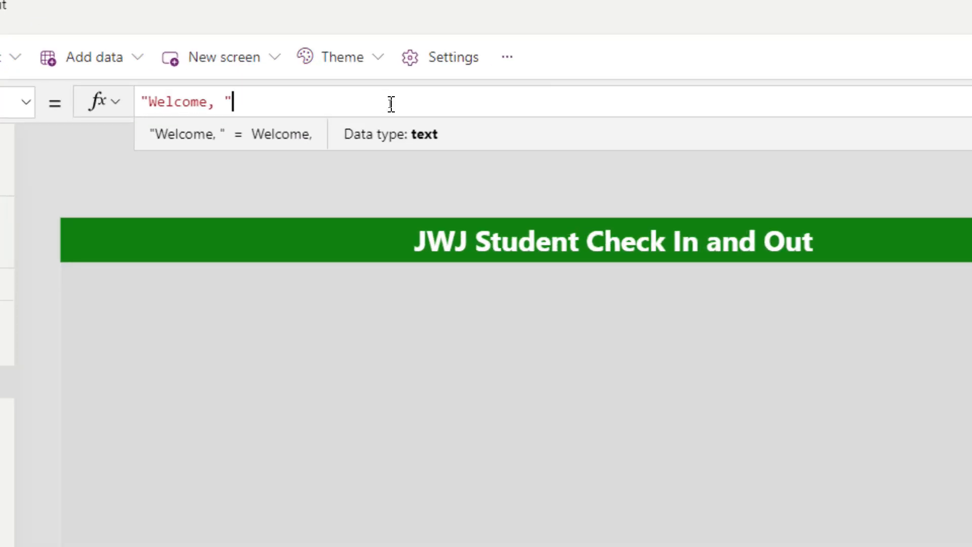
Extend lblFooter's text formula to "Welcome, " & User().FullName.
type("user")
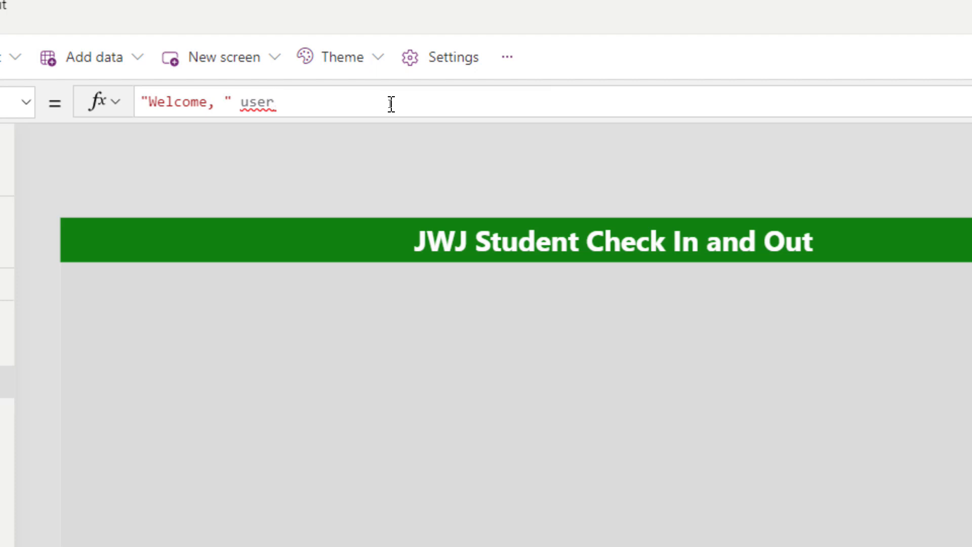
key("BackSpace")
key("BackSpace")
key("BackSpace")
key("BackSpace")
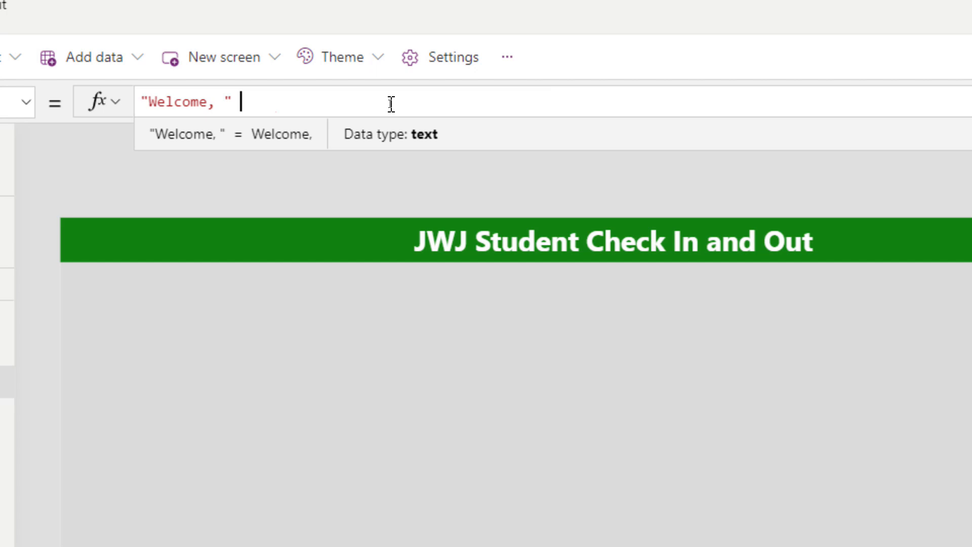
type("&")
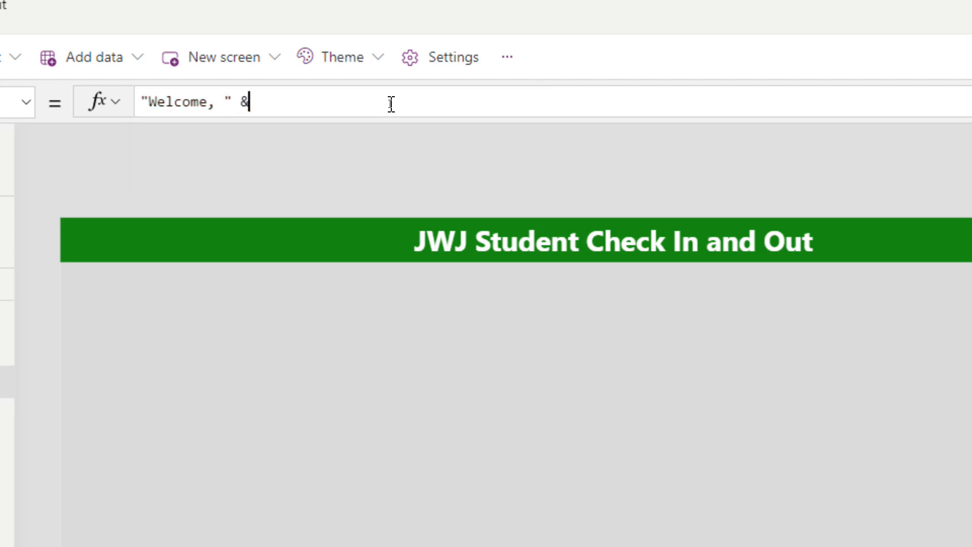
type(" user")
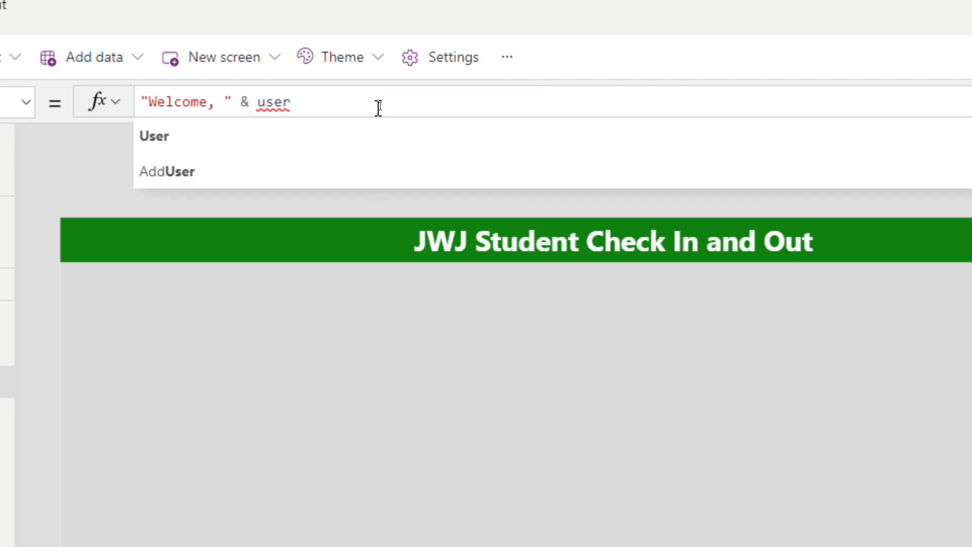
left_click(194, 143)
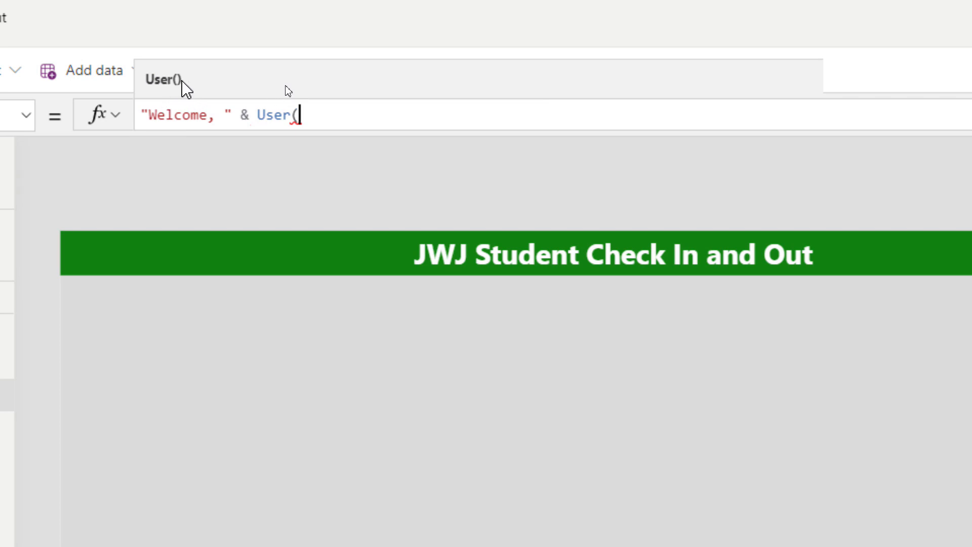
type(")")
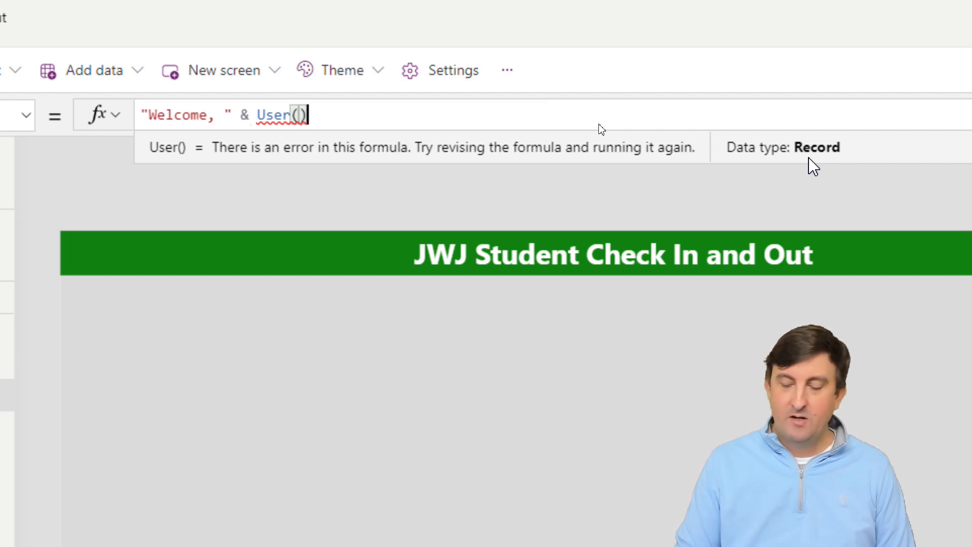
type(".")
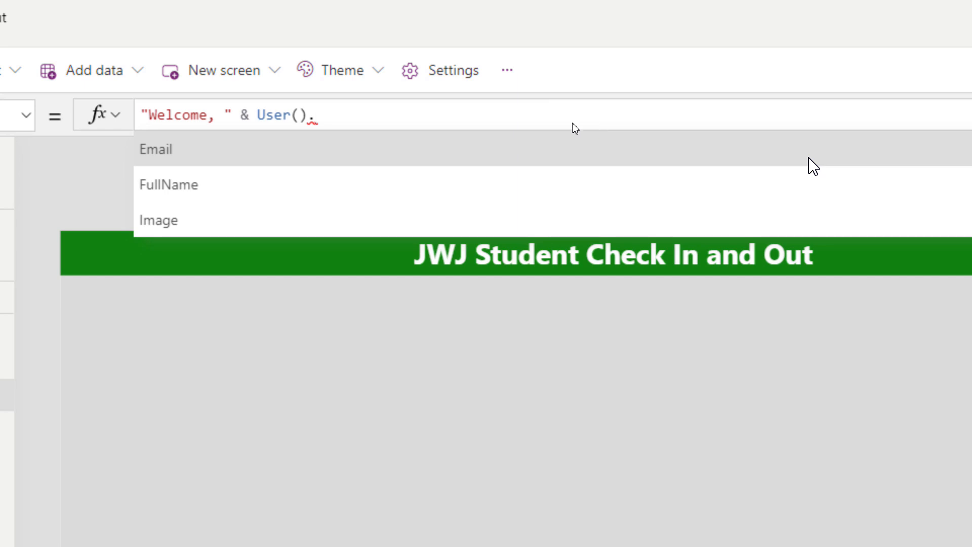
left_click(349, 186)
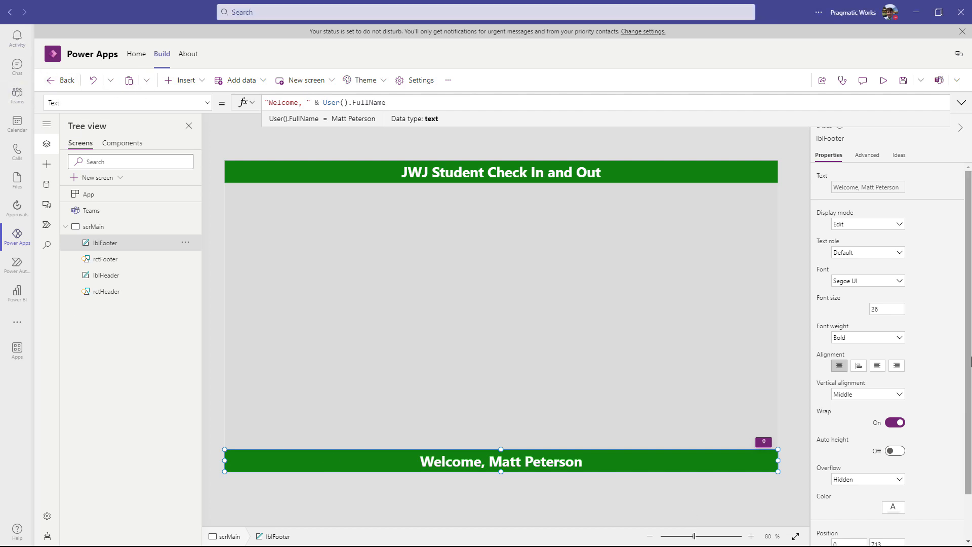
Replace lblFooter's text with a formatted nested If on Hour(Now()): "Good morning, " below 12, "Good afternoon, " below 17, otherwise "Good evening, ", each joined to User().FullName.
left_click(961, 102)
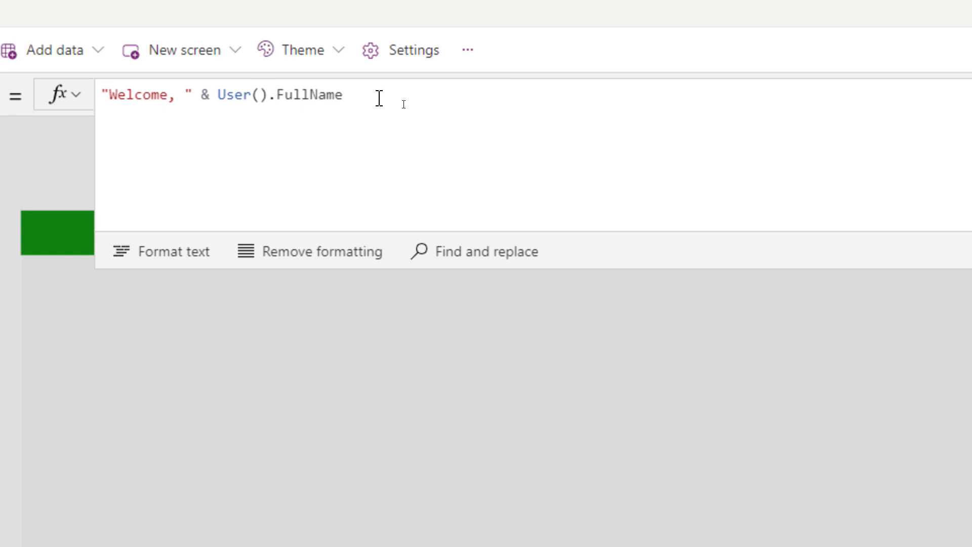
left_click_drag(380, 98, 101, 95)
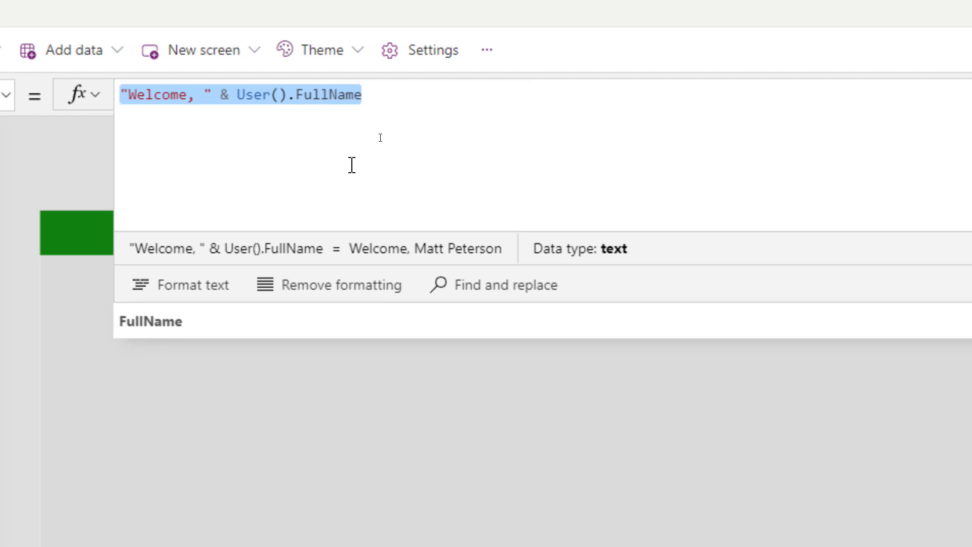
type("If(Hour(Now())<12, \"Good morning, \" & User().FullName,If( Hour(Now())<17, \"Good afternoon, \" & User().FullName, \"Good evening, \" & User().FullName))")
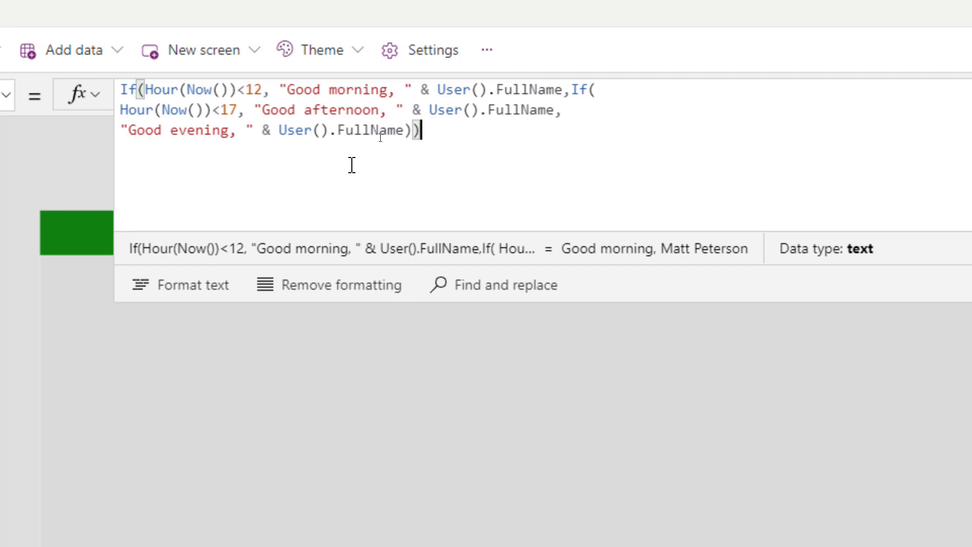
left_click(175, 289)
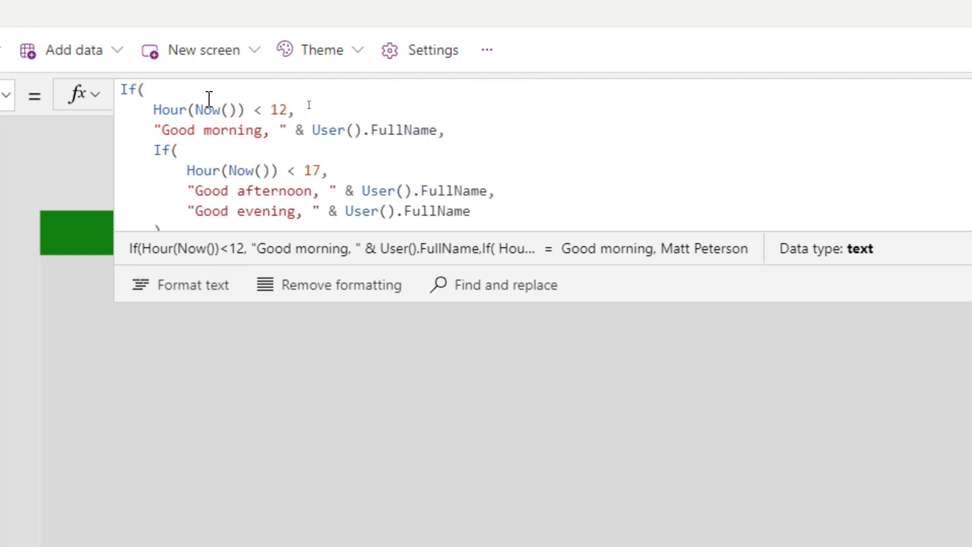
left_click_drag(526, 305, 525, 357)
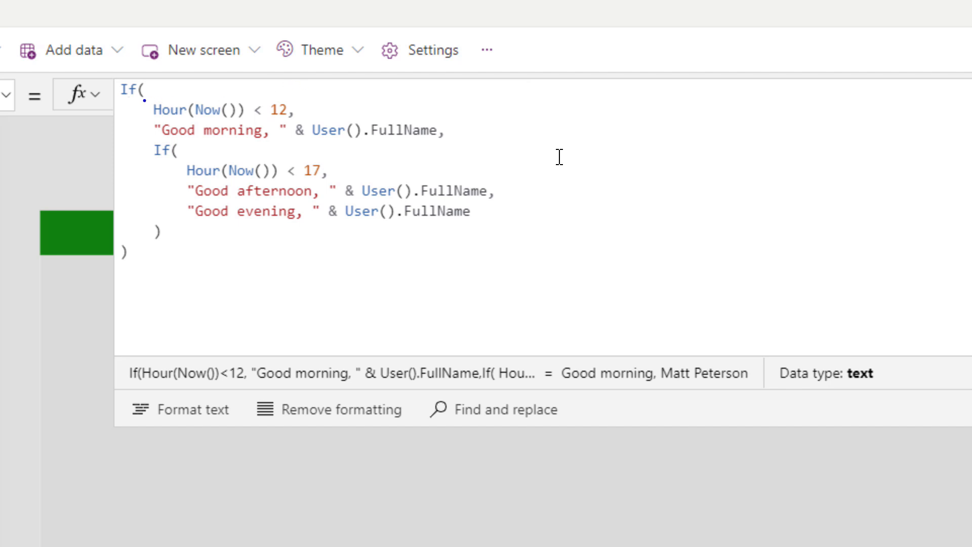
left_click_drag(129, 97, 95, 119)
left_click_drag(197, 118, 235, 117)
left_click_drag(152, 116, 186, 117)
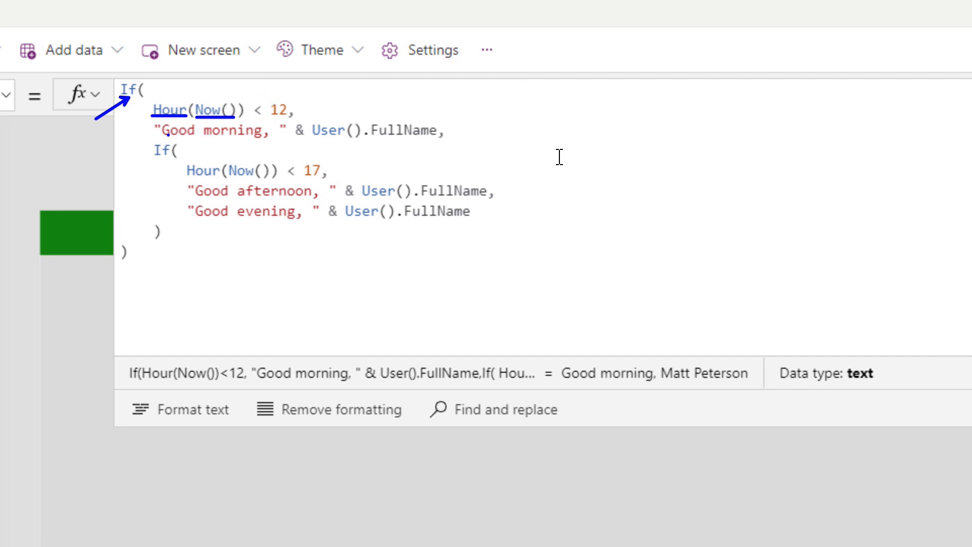
left_click_drag(162, 136, 432, 136)
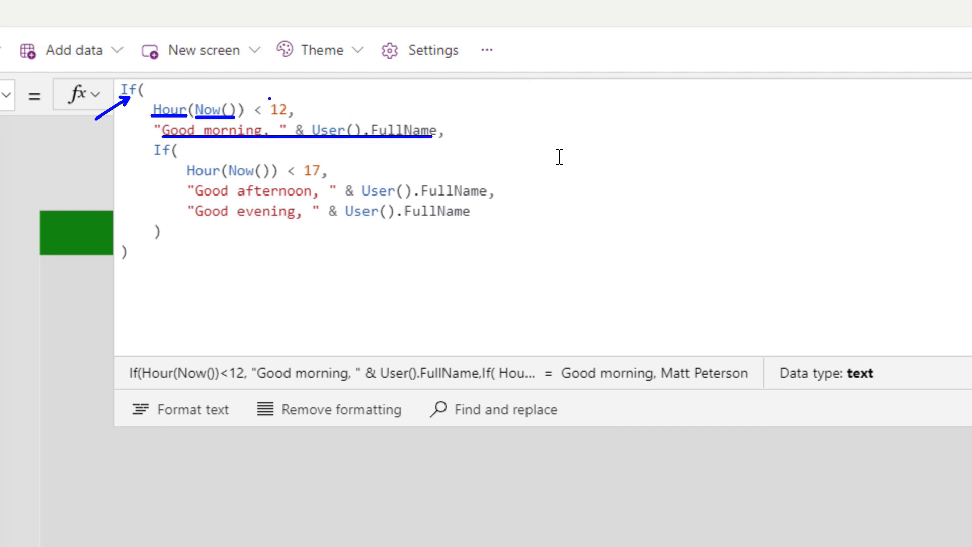
mouse_move(162, 100)
left_mouse_down()
mouse_move(150, 111)
mouse_move(263, 119)
mouse_move(236, 95)
mouse_move(165, 96)
left_mouse_up()
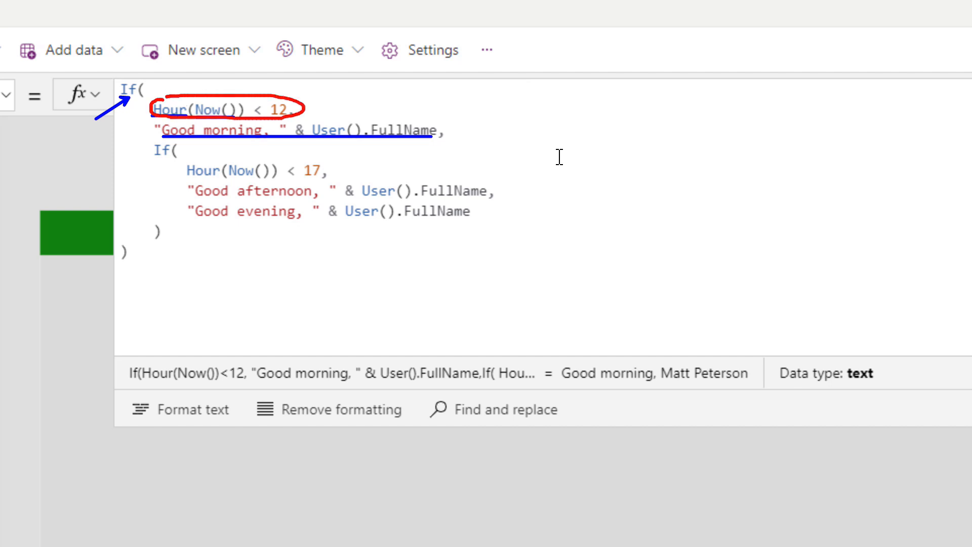
mouse_move(126, 148)
left_mouse_down()
mouse_move(154, 148)
mouse_move(102, 148)
left_mouse_up()
left_click_drag(230, 177, 267, 176)
left_click_drag(183, 179, 222, 178)
left_click(270, 172)
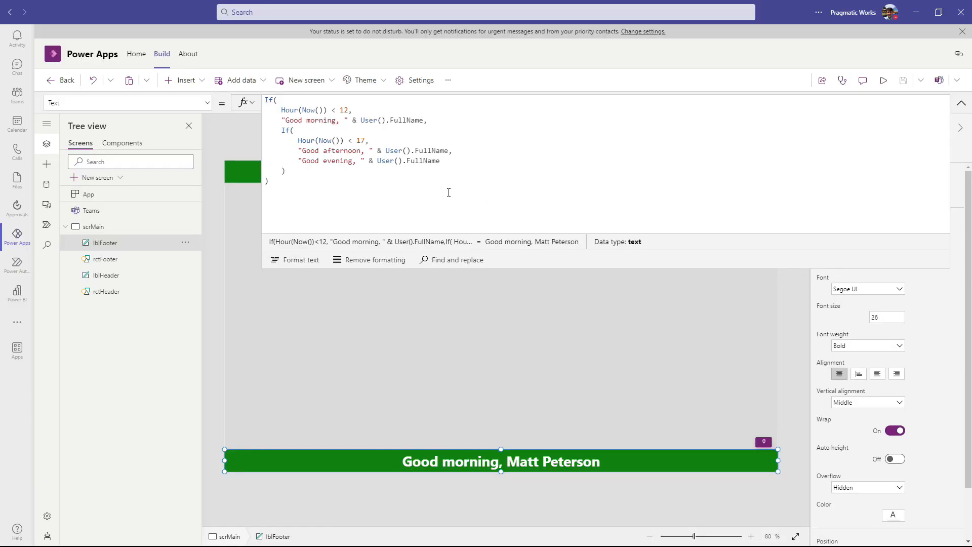
Collapse the expanded formula editor and right-align the text of lblFooter.
left_click(960, 106)
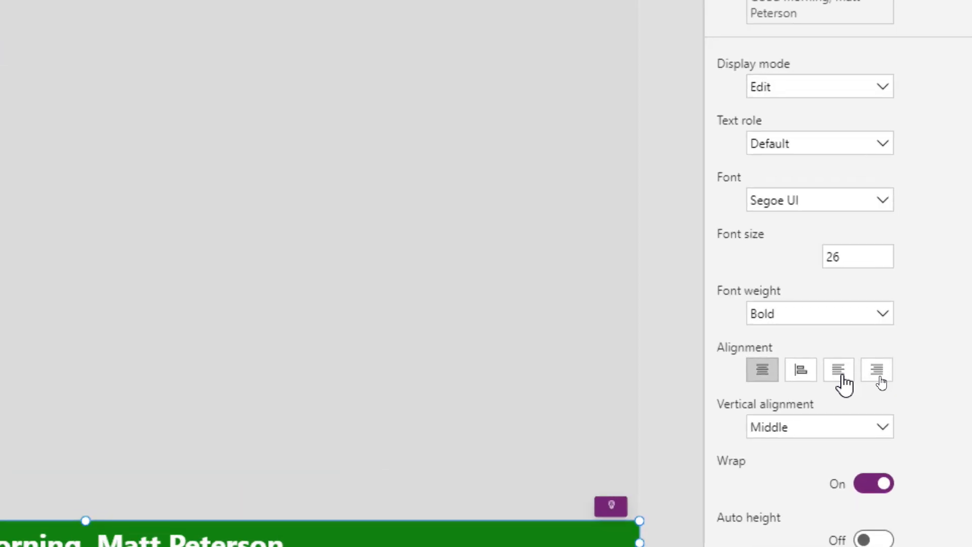
left_click(839, 374)
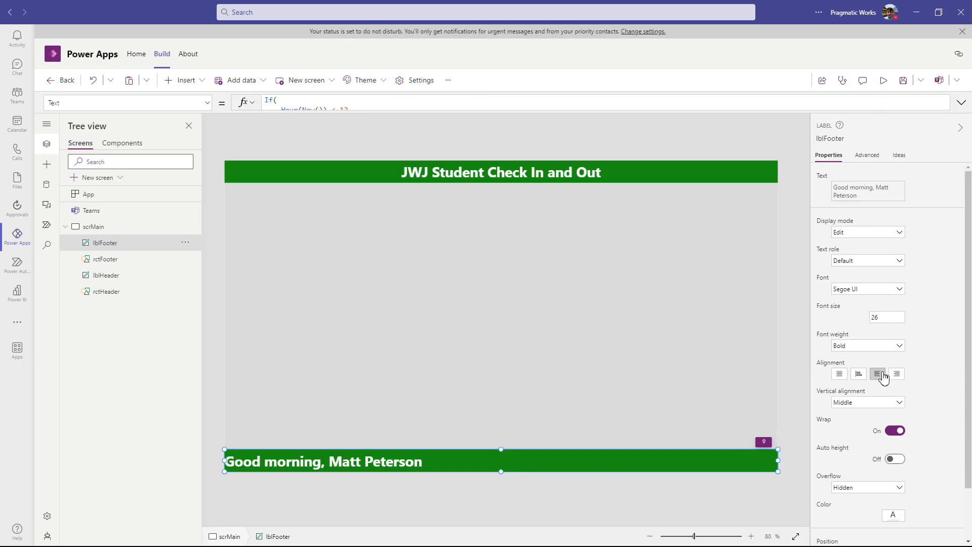
left_click(901, 375)
scroll(900, 391, "down", 1)
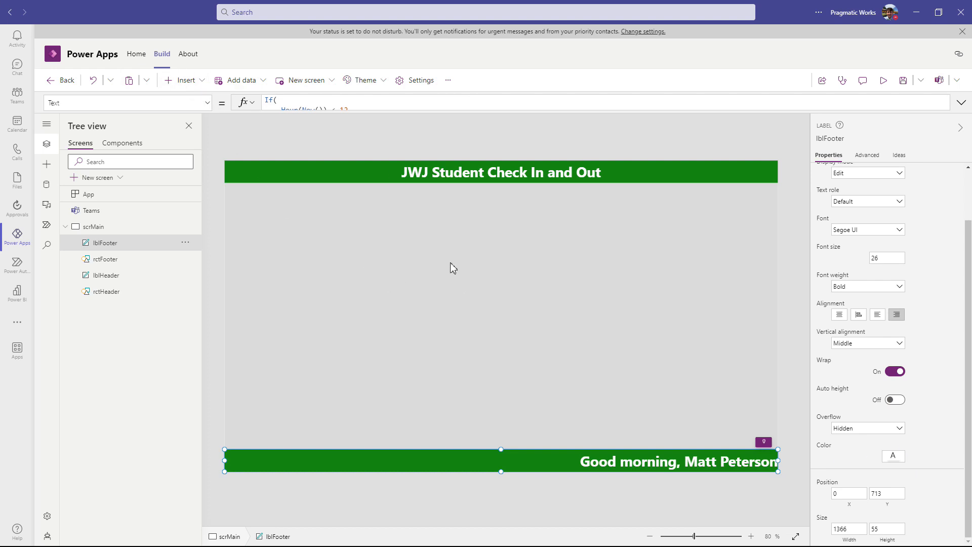
Set the PaddingEnd property of lblFooter to 15 and save the app.
left_click(208, 102)
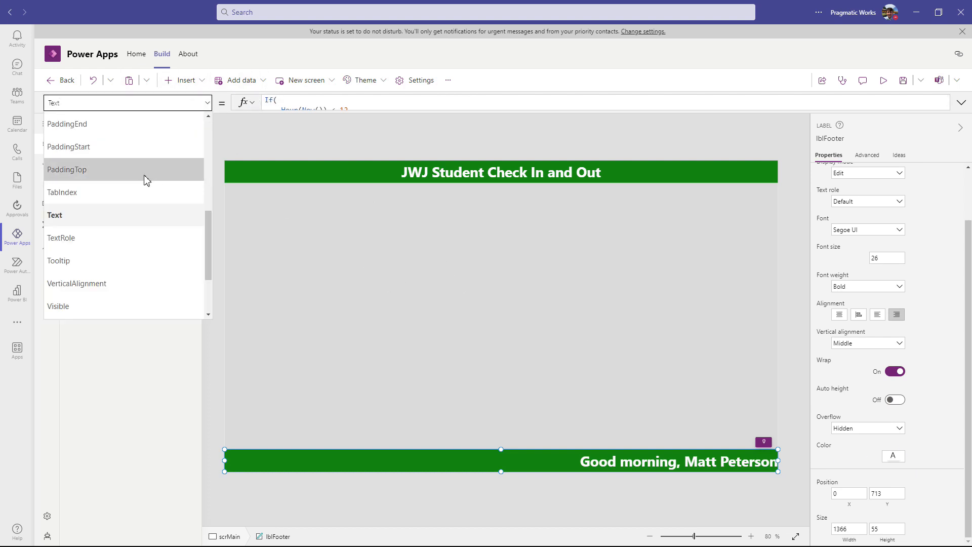
scroll(103, 147, "up", 2)
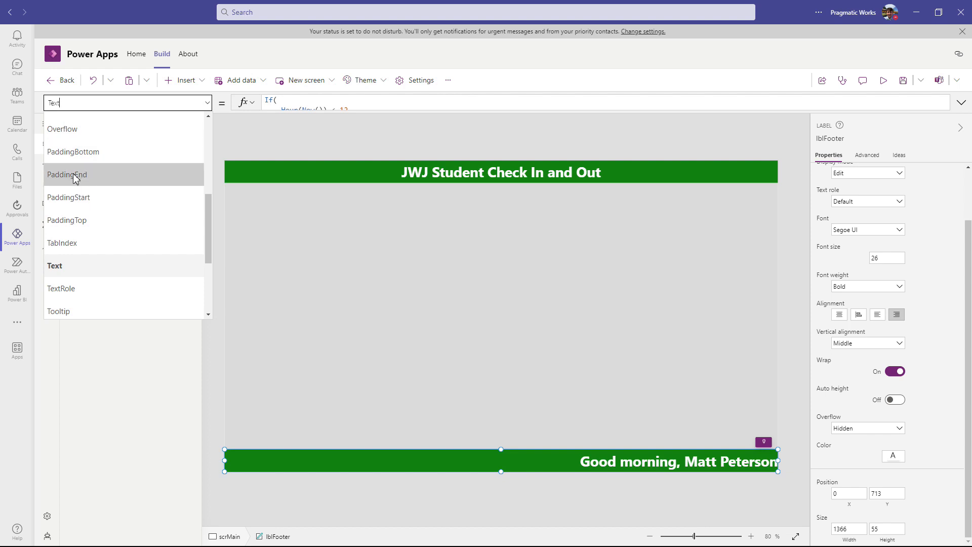
left_click(80, 177)
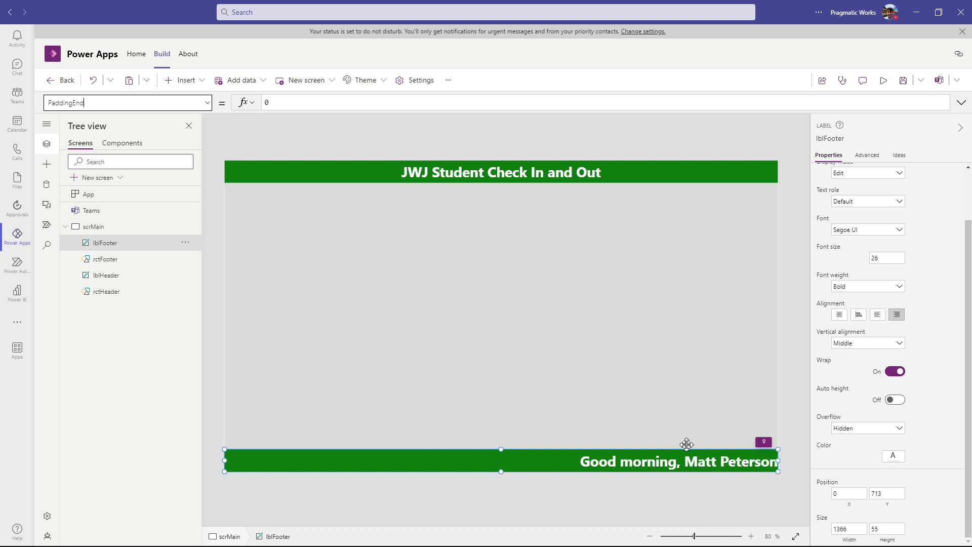
double_click(277, 102)
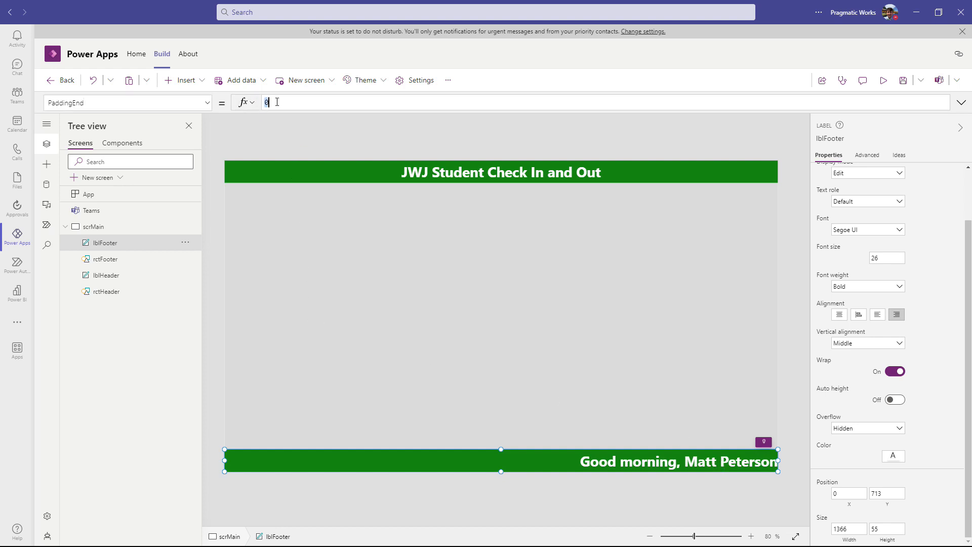
type("15")
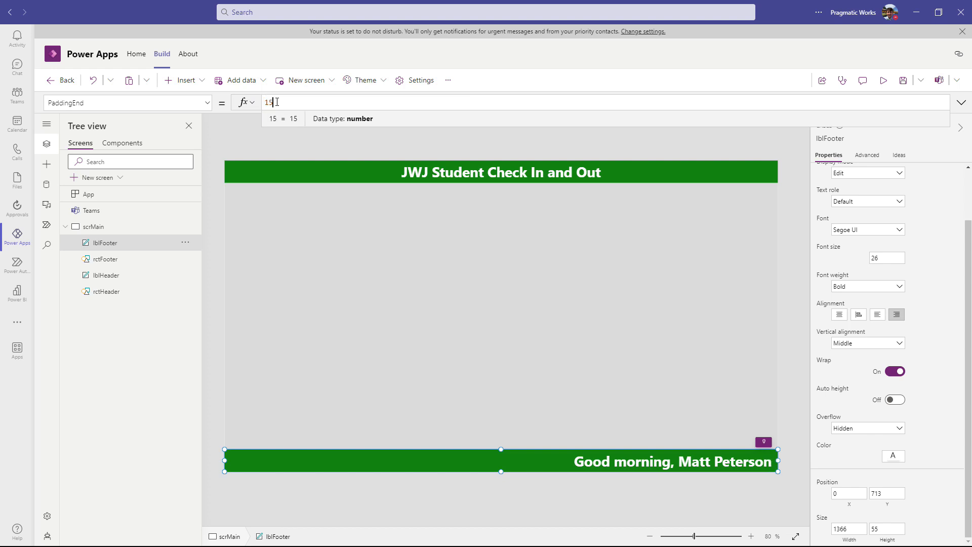
left_click(903, 81)
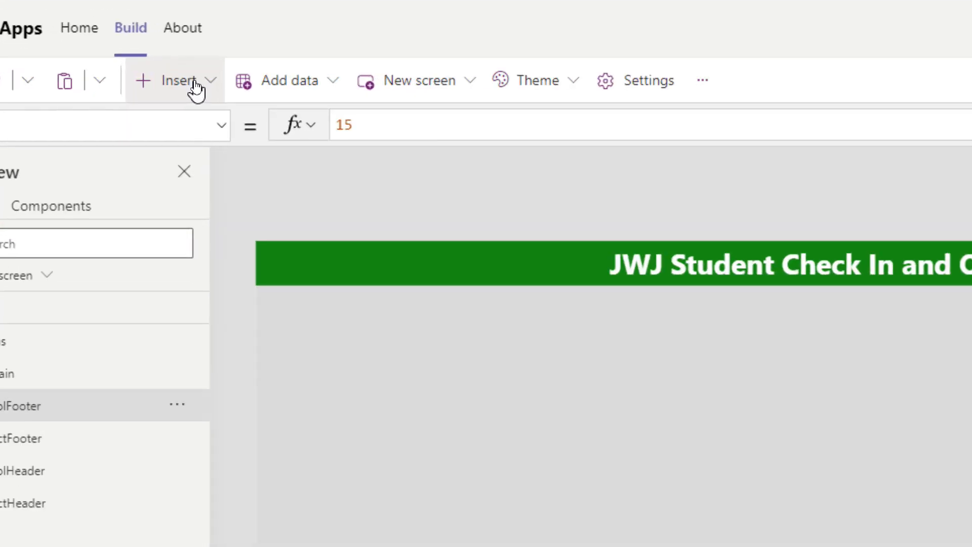
Insert an Image control on scrMain and move it just below the header at about position 72, 80.
left_click(195, 86)
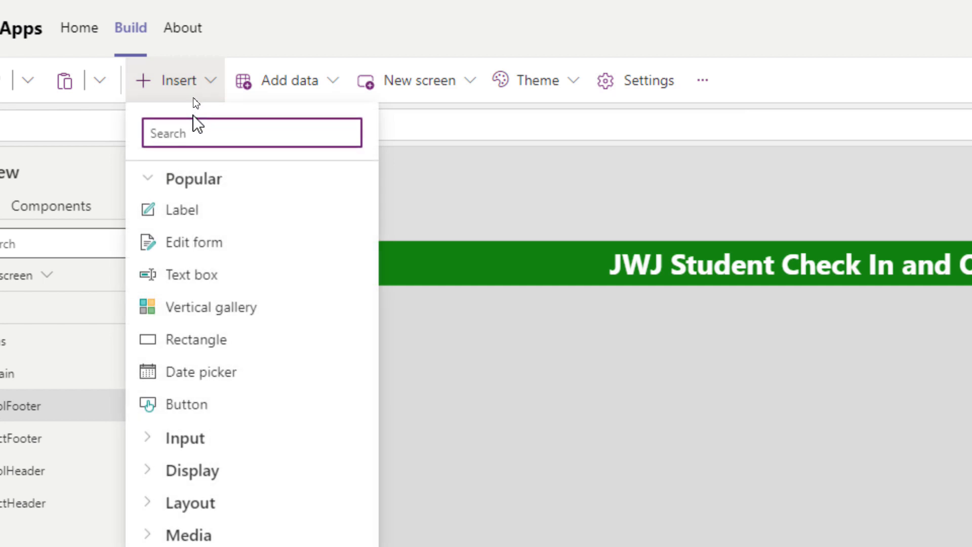
type("image")
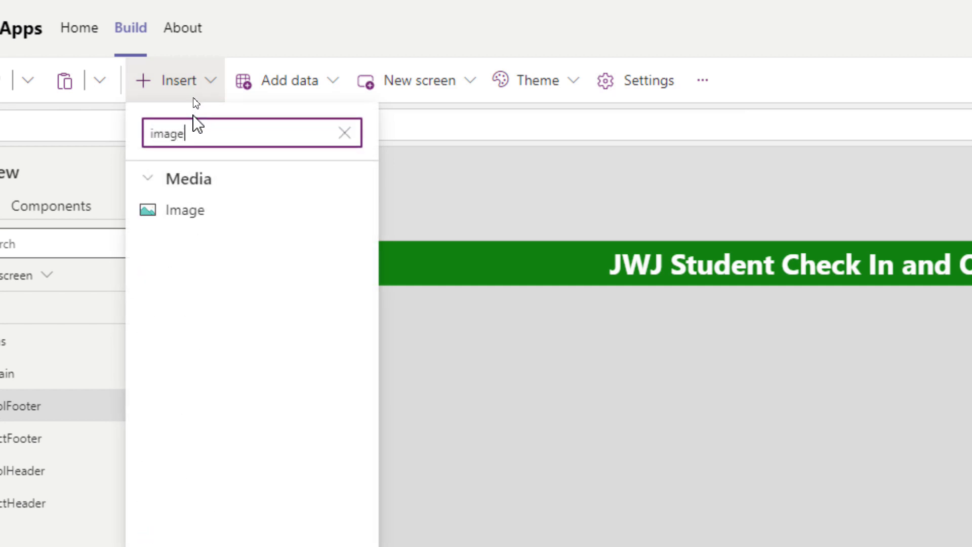
left_click(184, 213)
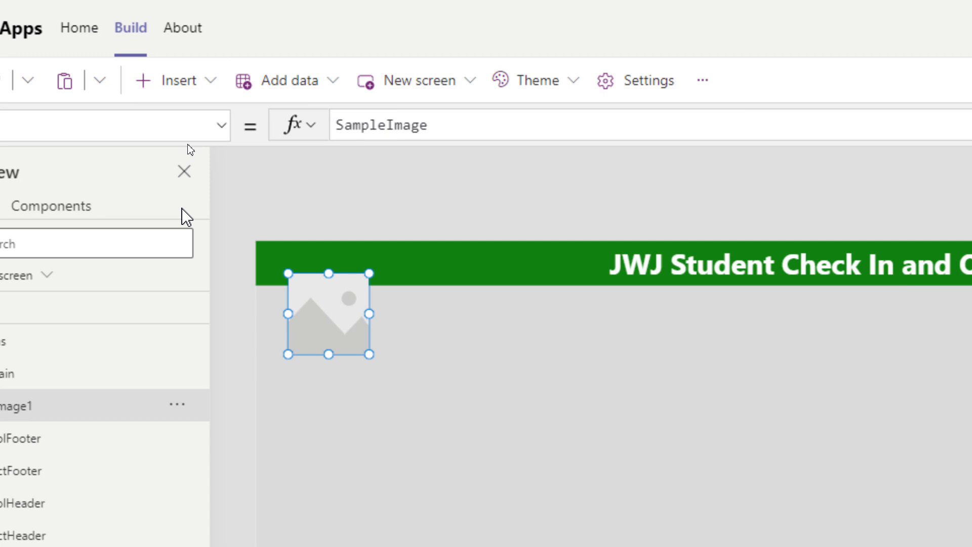
left_click_drag(322, 324, 349, 358)
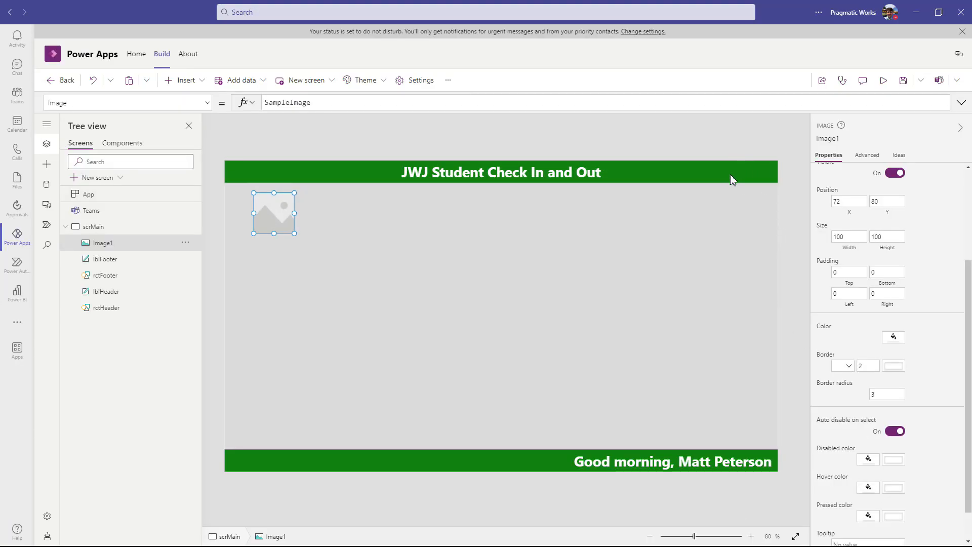
Set the new image control's Image property to User().Image in place of SampleImage.
double_click(288, 102)
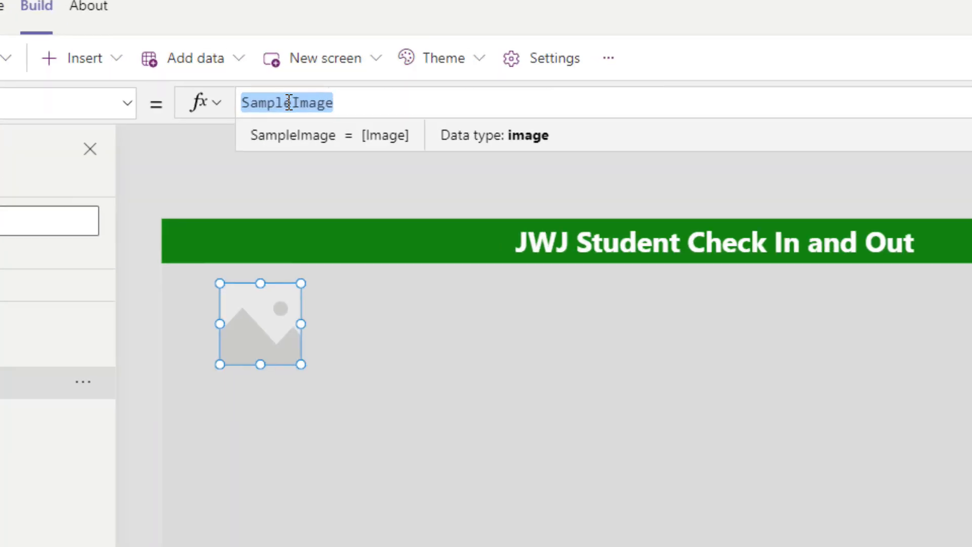
type("user(")
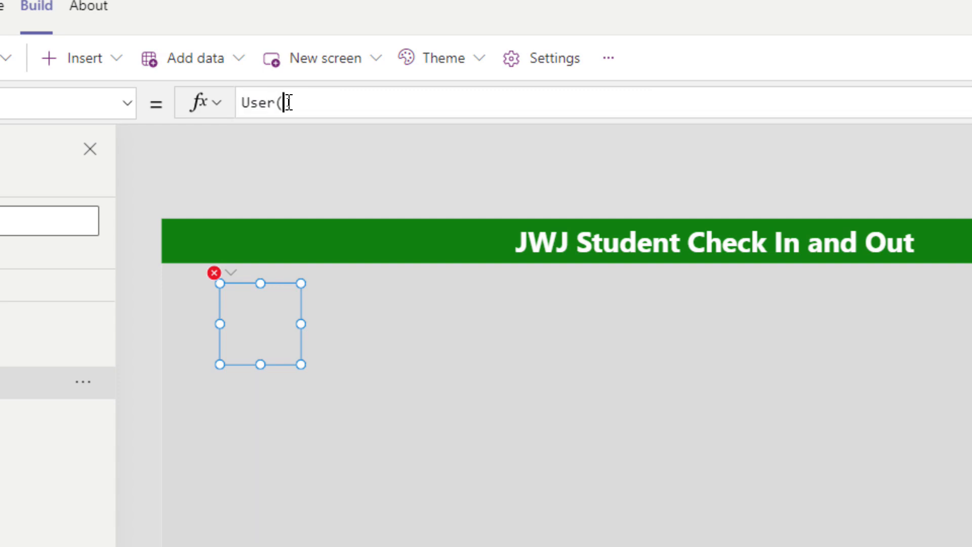
type(").im")
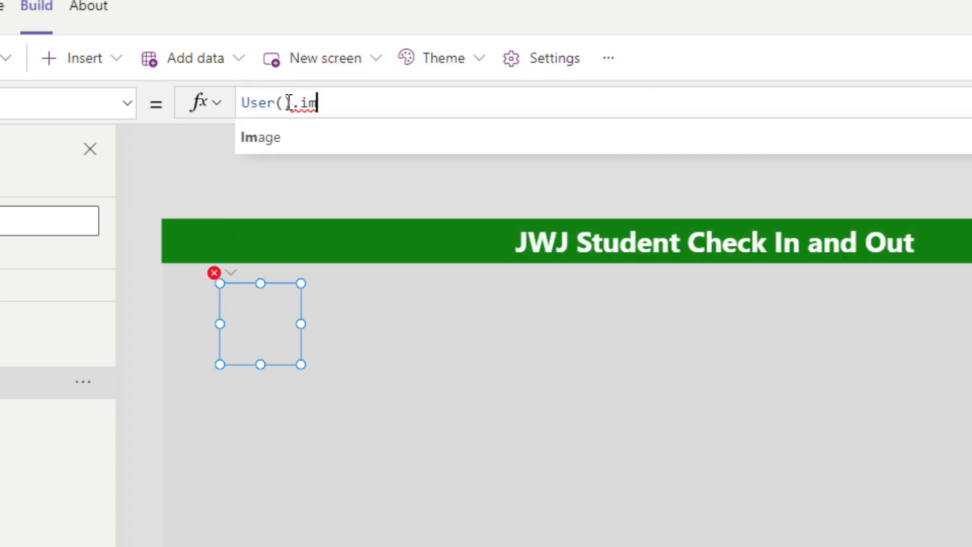
key("Tab")
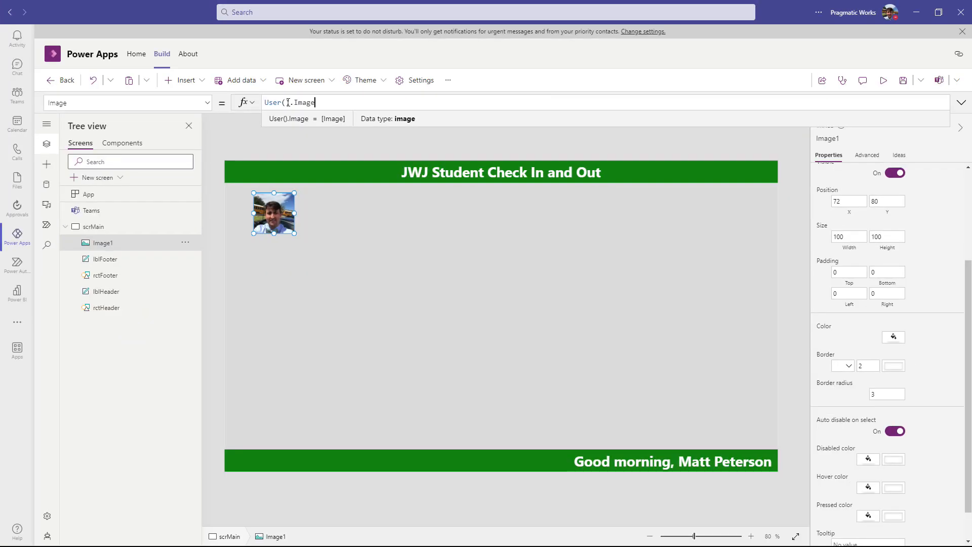
Enlarge the user image to about 286 by 223 and give it the Fill image position with a border radius of 60.
left_click_drag(294, 234, 369, 283)
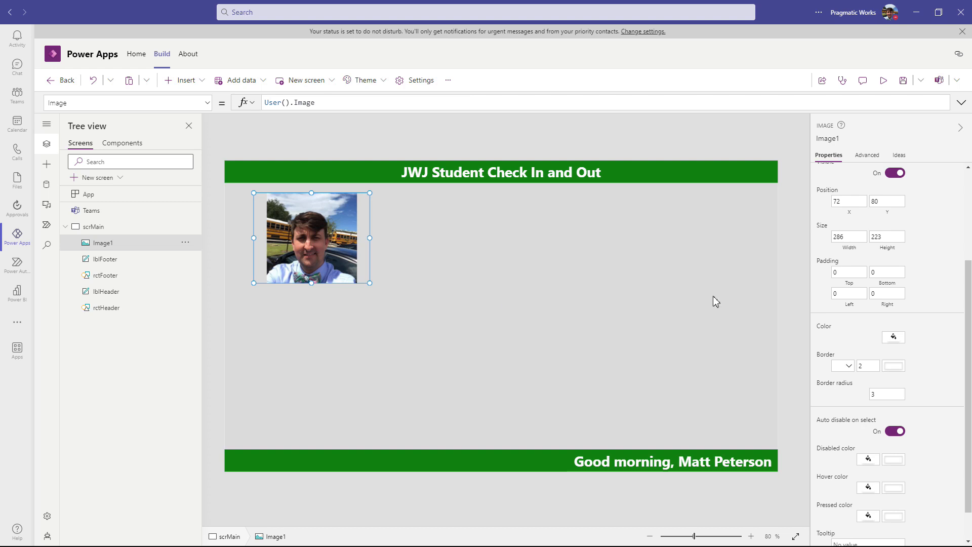
scroll(919, 279, "up", 3)
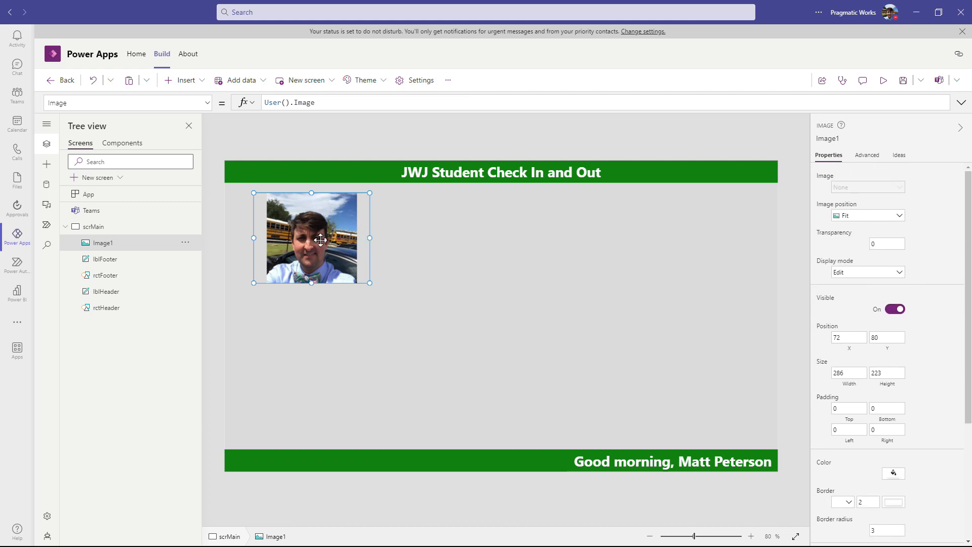
left_click(869, 221)
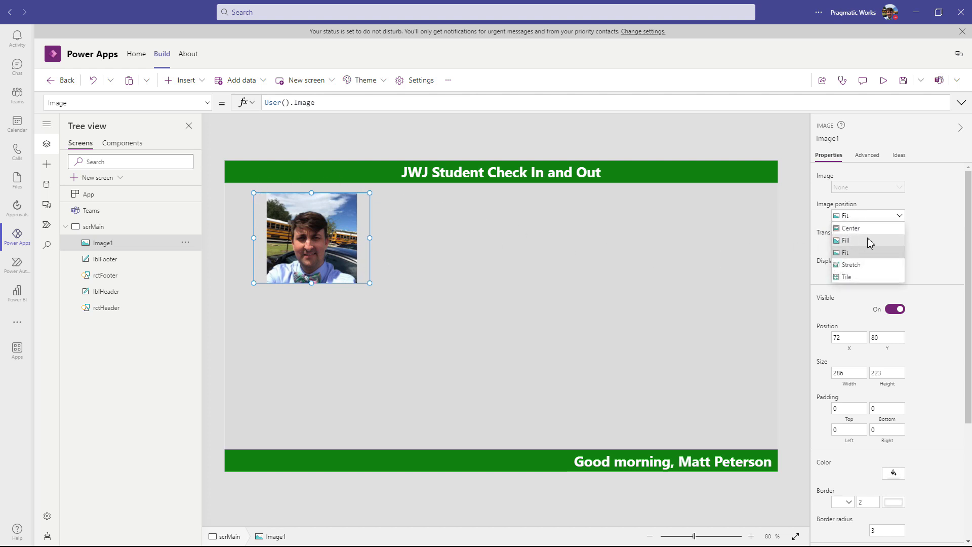
left_click(858, 241)
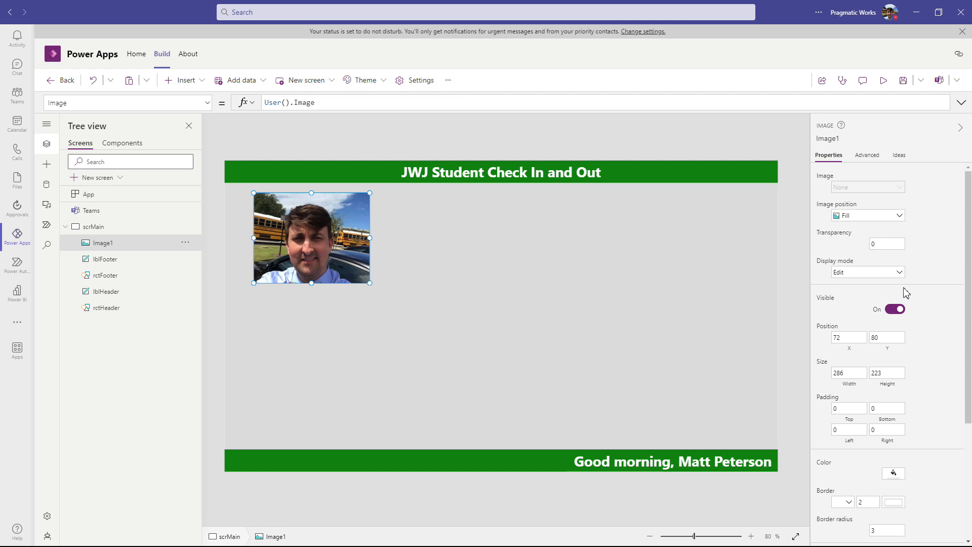
scroll(850, 327, "down", 2)
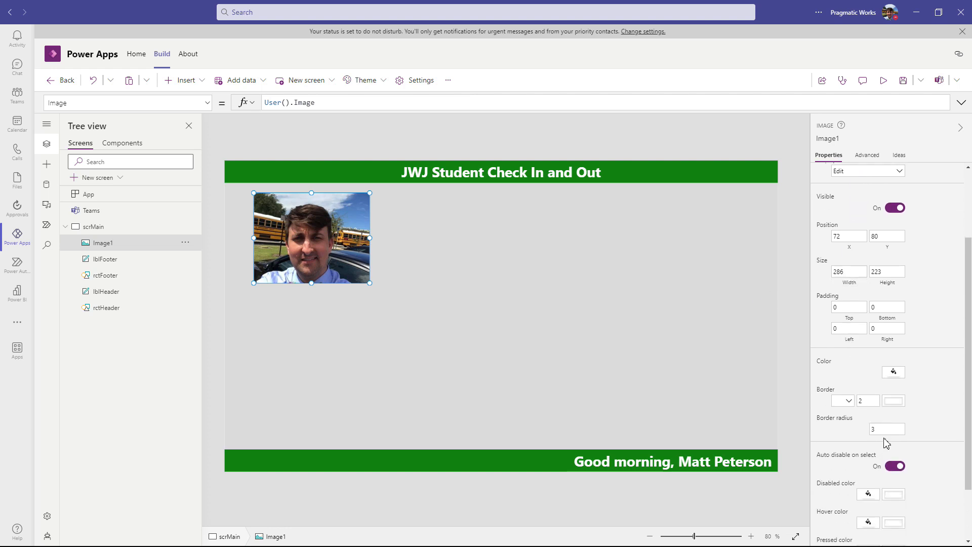
left_click(888, 429)
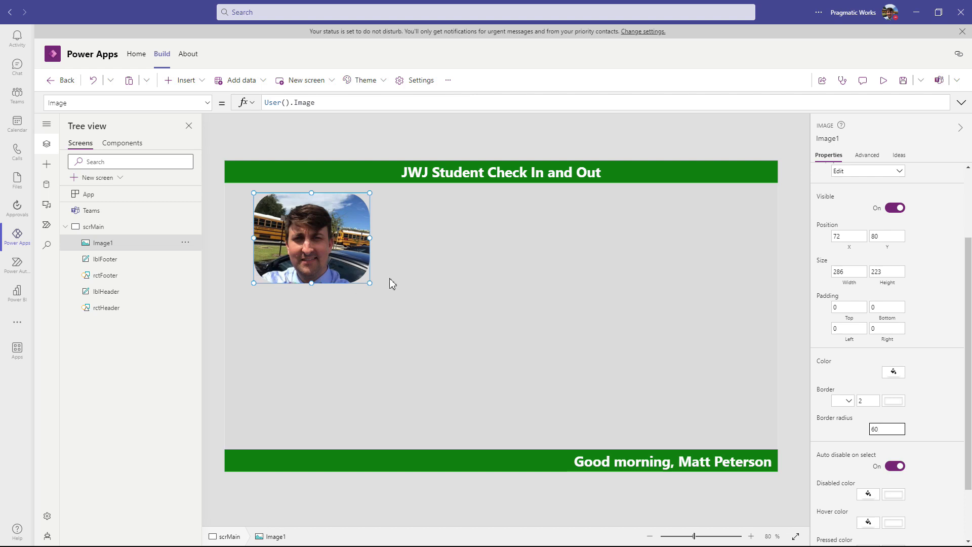
Shrink the user image to about 55 by 55 and place it at the right end of the header bar.
left_click_drag(370, 284, 285, 222)
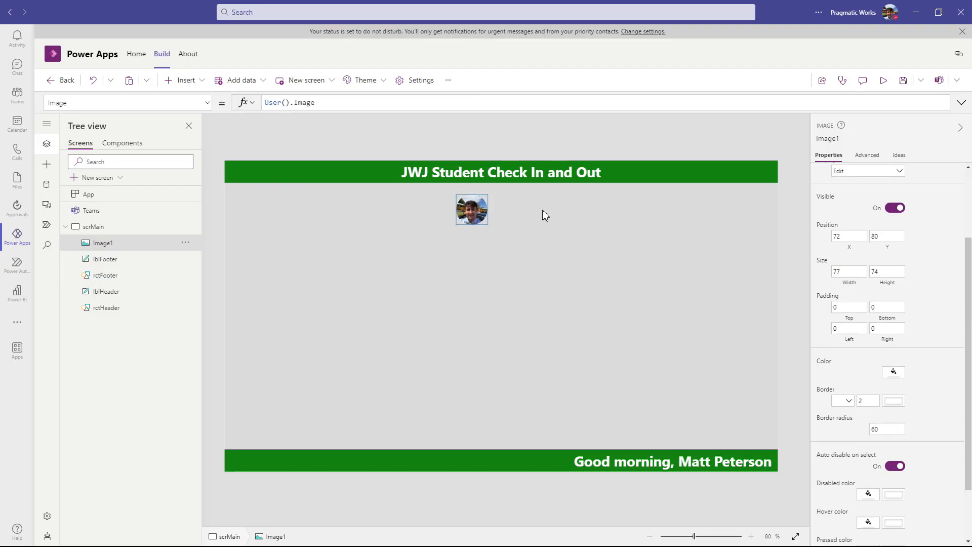
left_click_drag(473, 210, 770, 177)
left_click(664, 229)
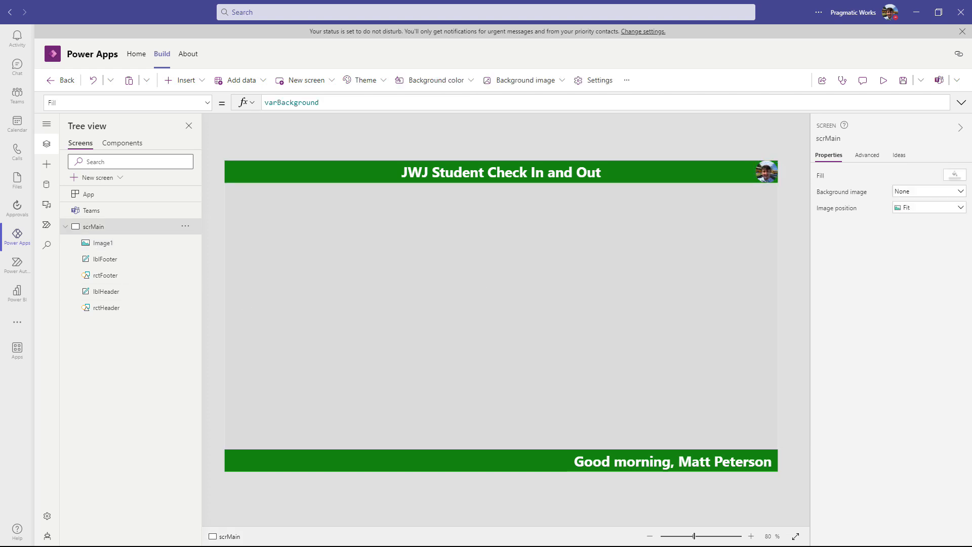
Rename the user image control as imgUser.
double_click(104, 243)
type("imgUser")
key("Return")
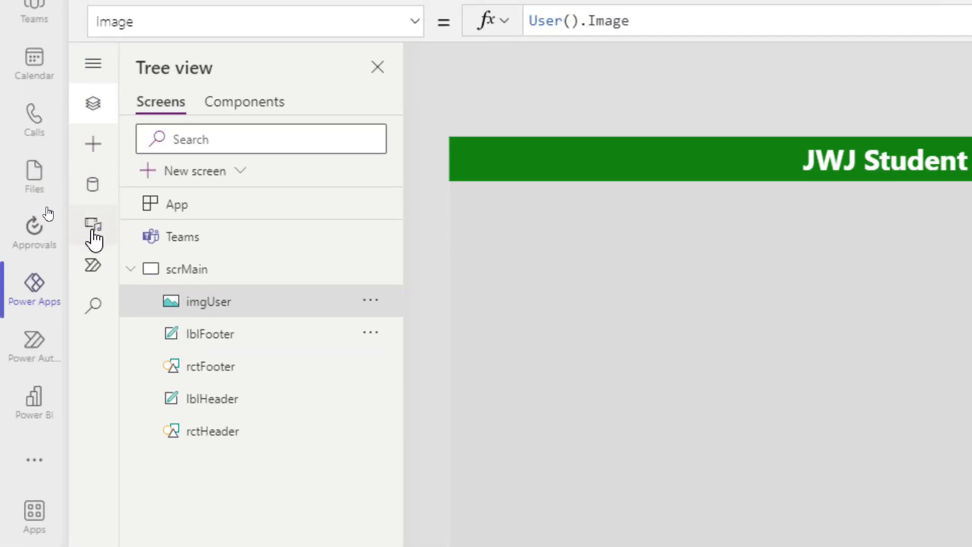
Upload Trojan Head.png and JWJ The Prep.jpg from the Downloads folder to the app's media.
left_click(94, 234)
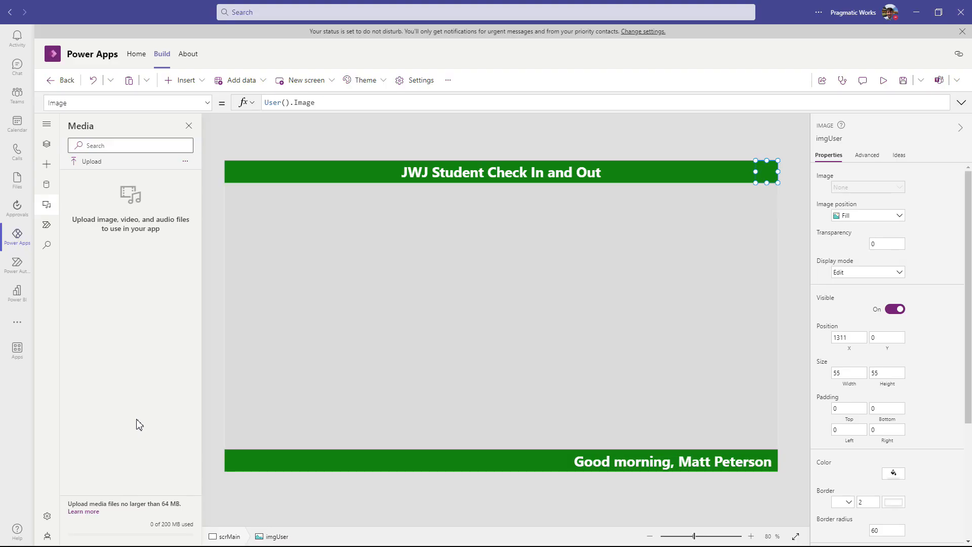
left_click(89, 167)
left_click_drag(88, 166, 163, 286)
left_click(87, 165)
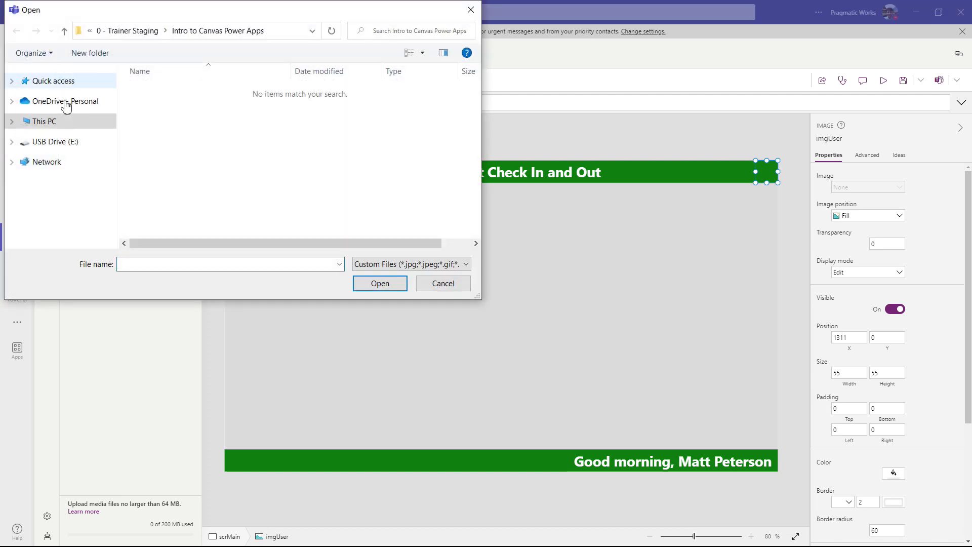
left_click(49, 124)
scroll(192, 134, "up", 2)
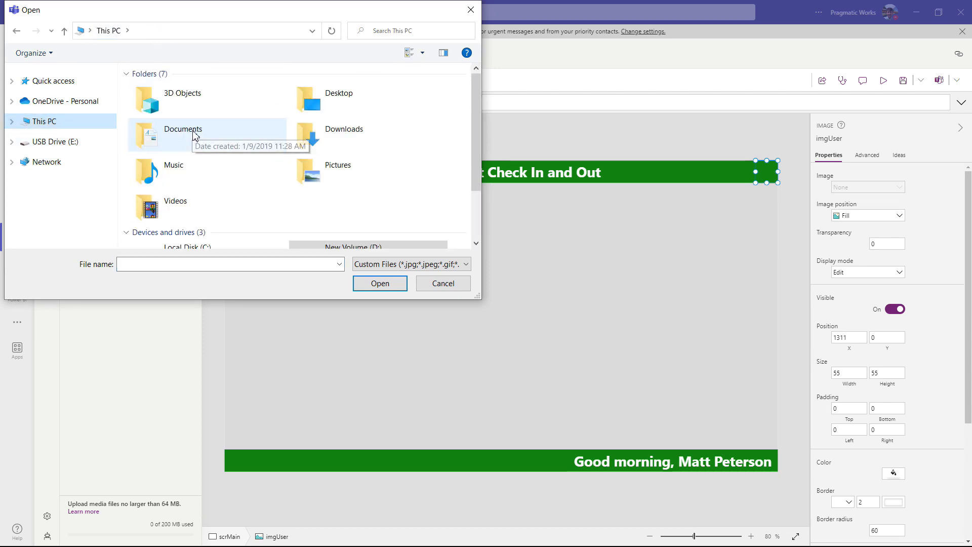
double_click(325, 130)
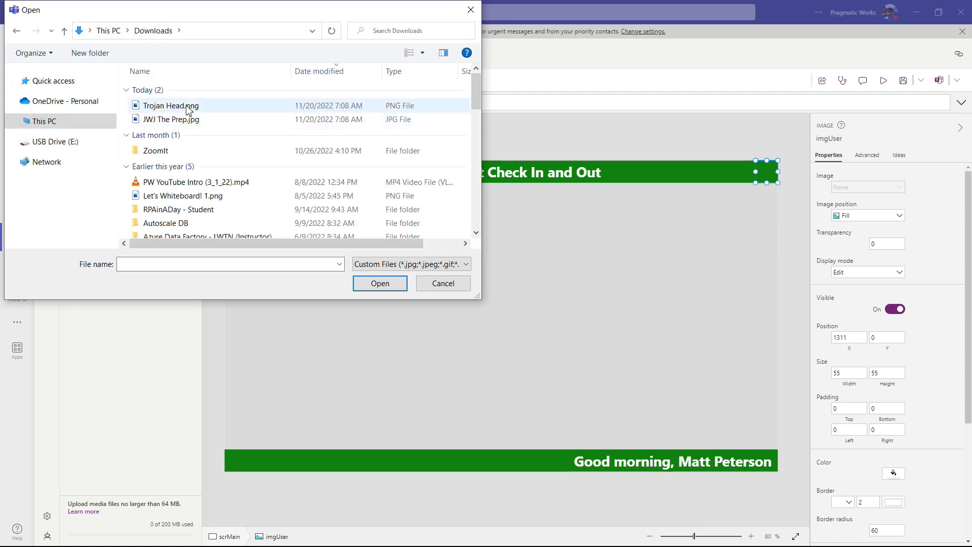
left_click(191, 107)
left_click(182, 124, "ctrl")
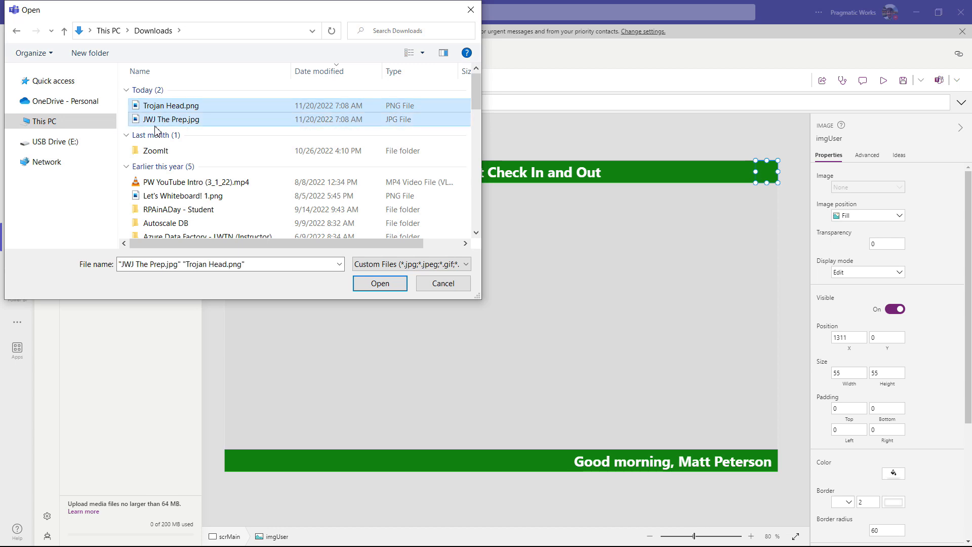
left_click(383, 287)
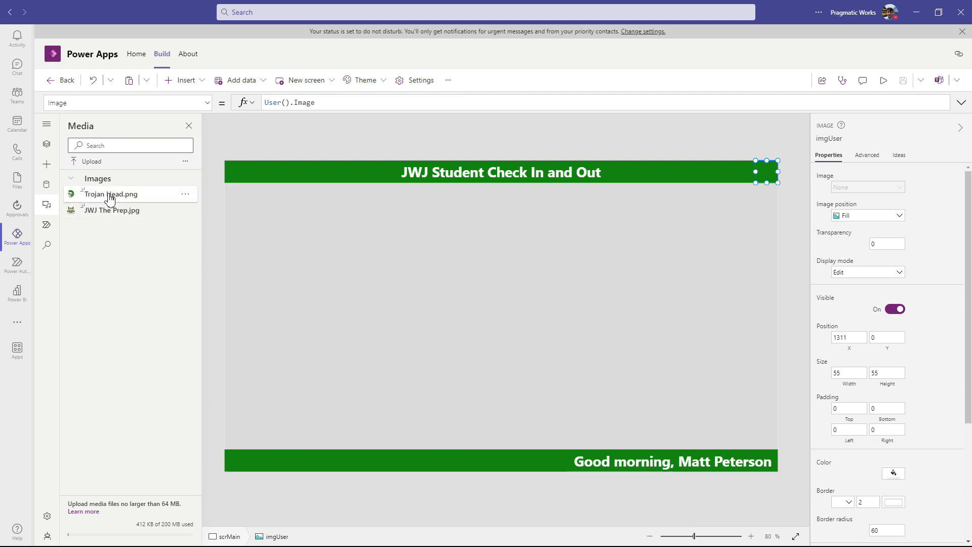
Insert the Trojan Head image on scrMain and move it just below the header's left end, at about position 0, 71.
left_click_drag(105, 197, 342, 279)
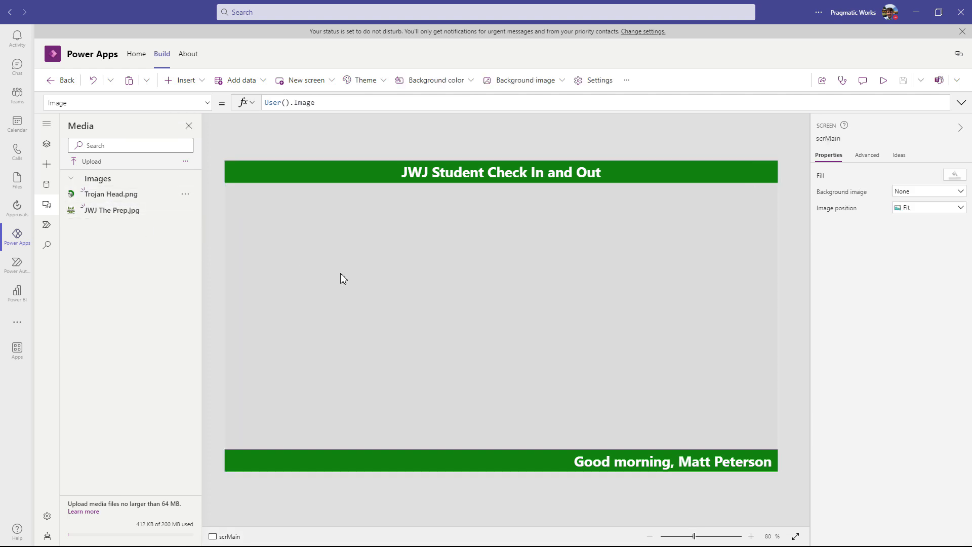
left_click_drag(380, 314, 487, 371)
left_click_drag(427, 324, 315, 240)
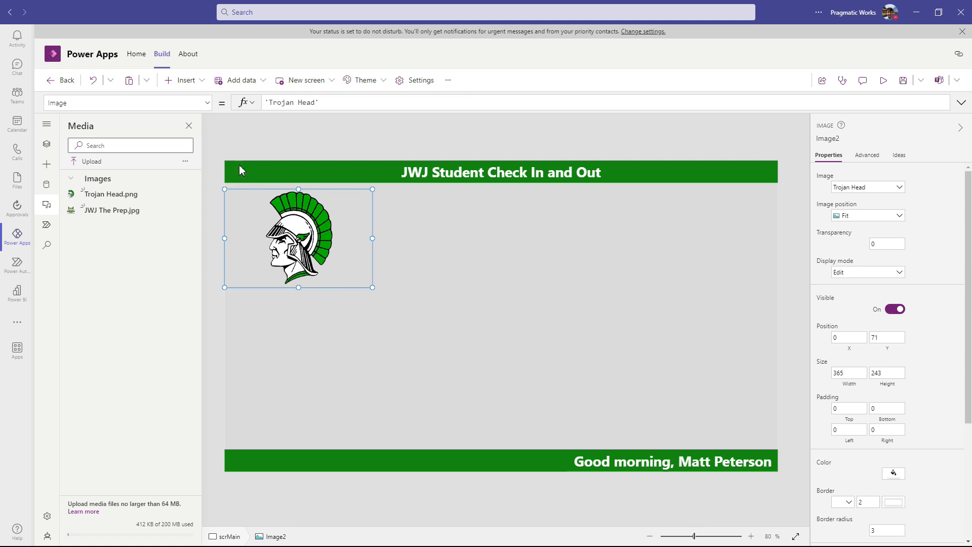
left_click(208, 103)
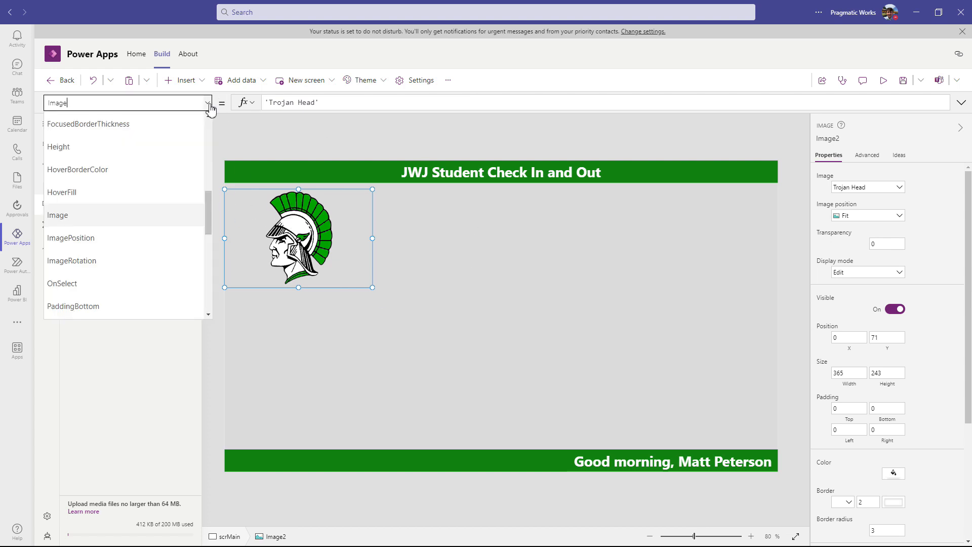
scroll(152, 212, "down", 5)
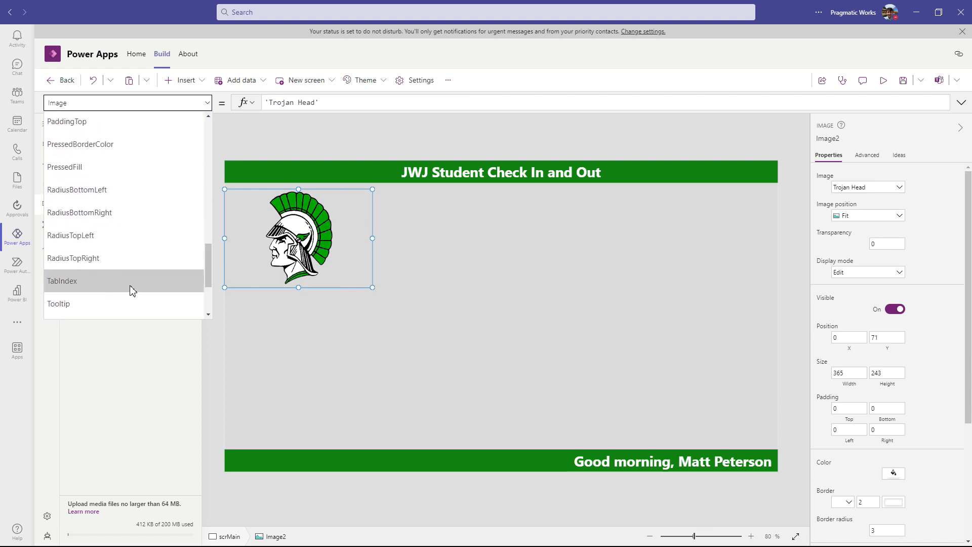
scroll(133, 289, "up", 3)
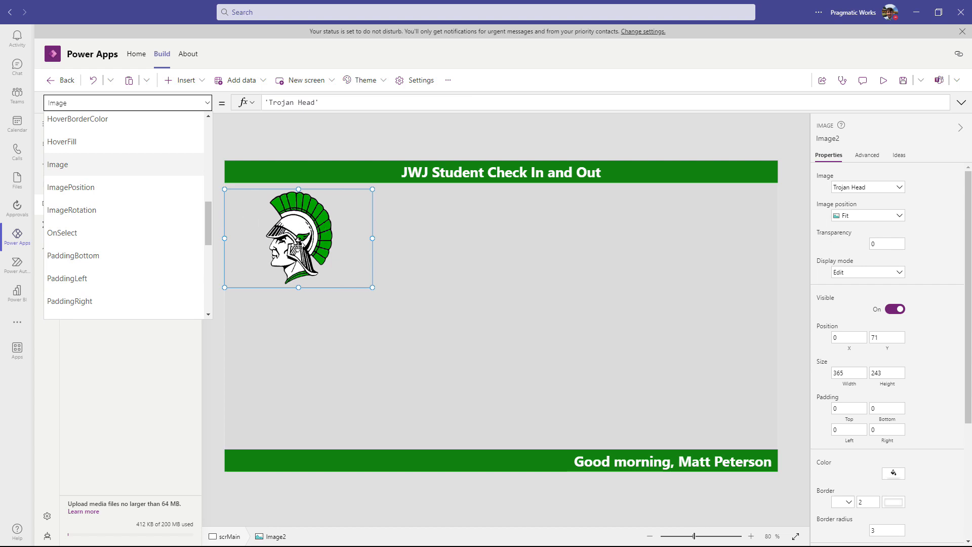
left_click(208, 105)
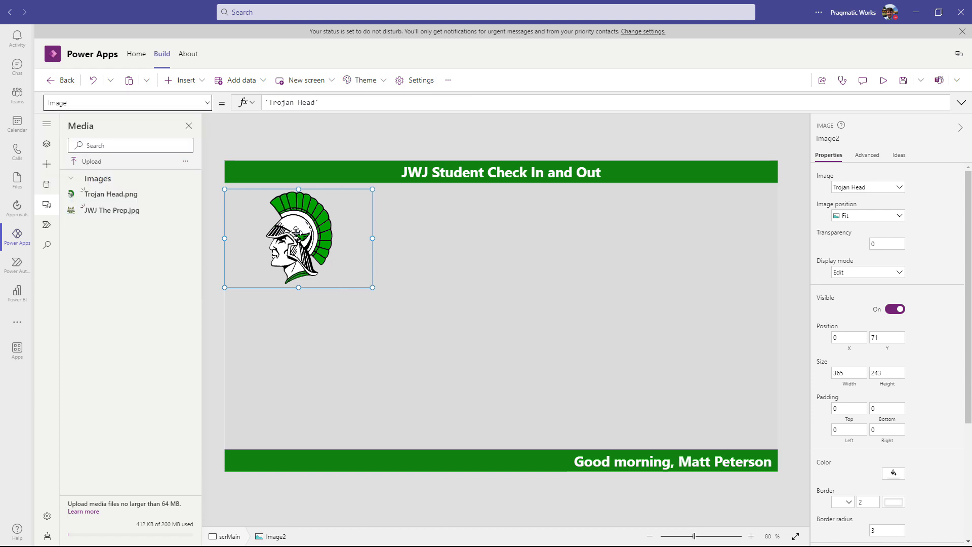
Shrink the Trojan Head image to a small logo just below the header's left end.
left_click_drag(371, 287, 258, 218)
left_click(406, 262)
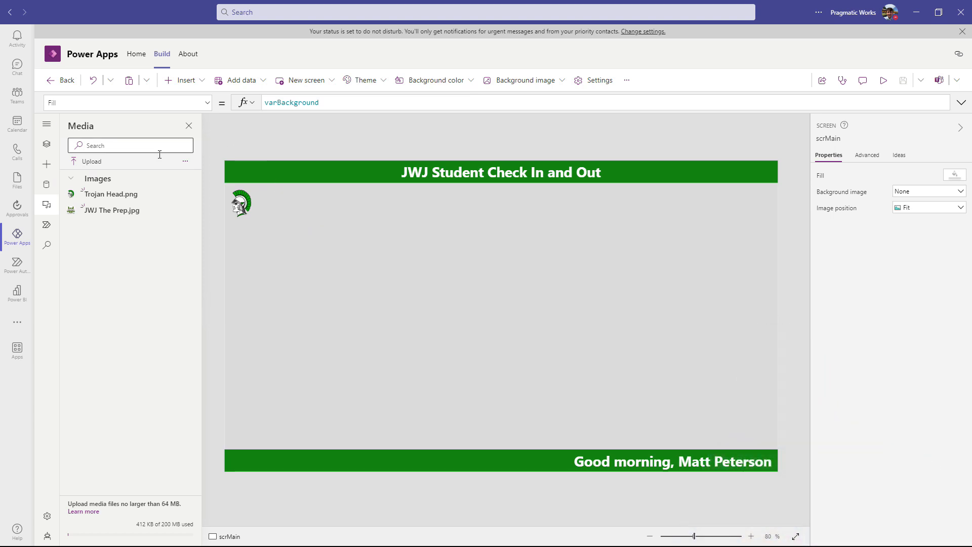
Insert a vertical gallery on scrMain.
left_click(47, 145)
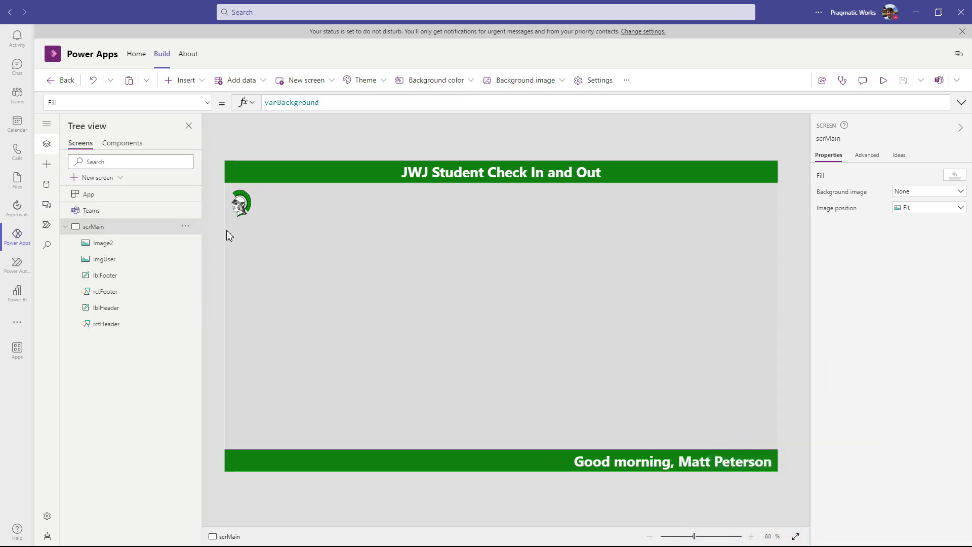
left_click(201, 84)
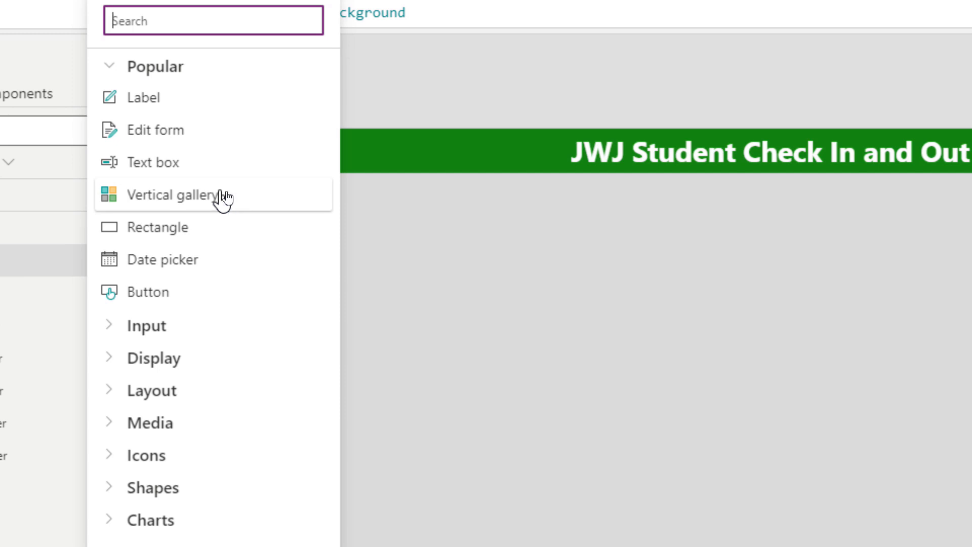
left_click(223, 196)
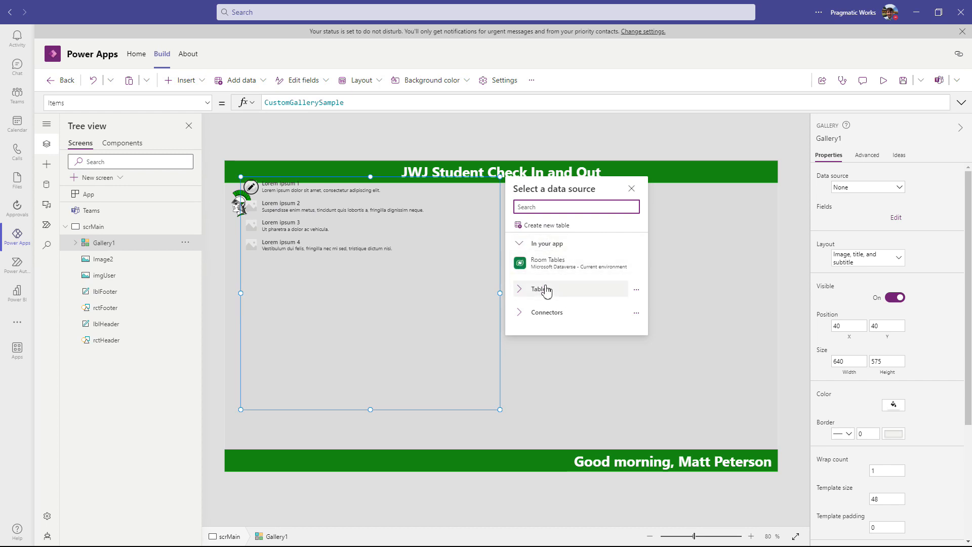
Search the available data sources for student and add the Students Dataverse table to the app.
mouse_move(539, 266)
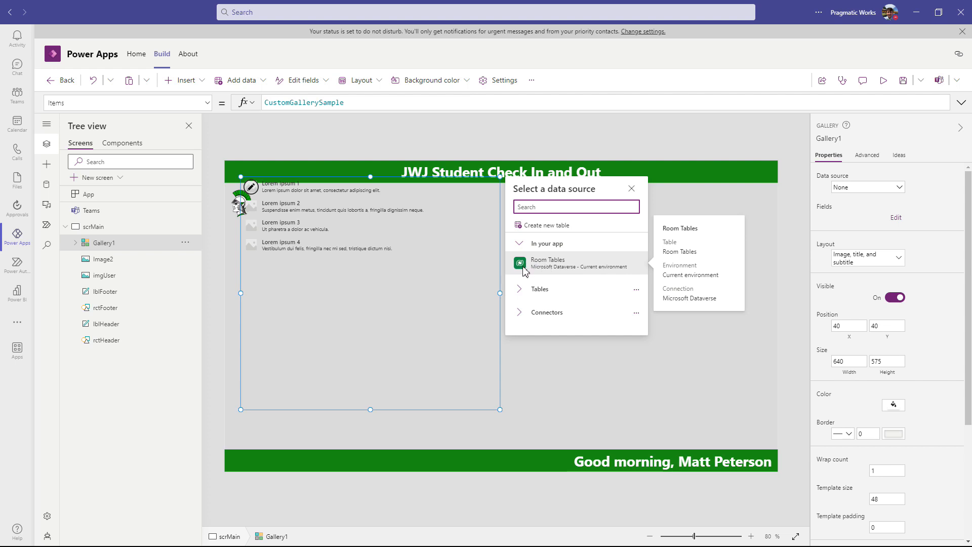
left_click(48, 187)
mouse_move(112, 191)
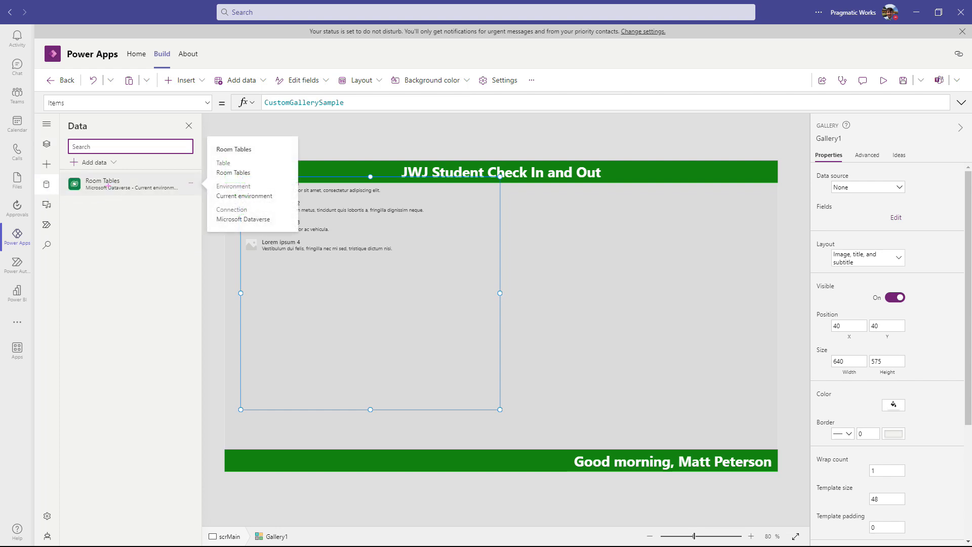
left_click_drag(66, 173, 199, 197)
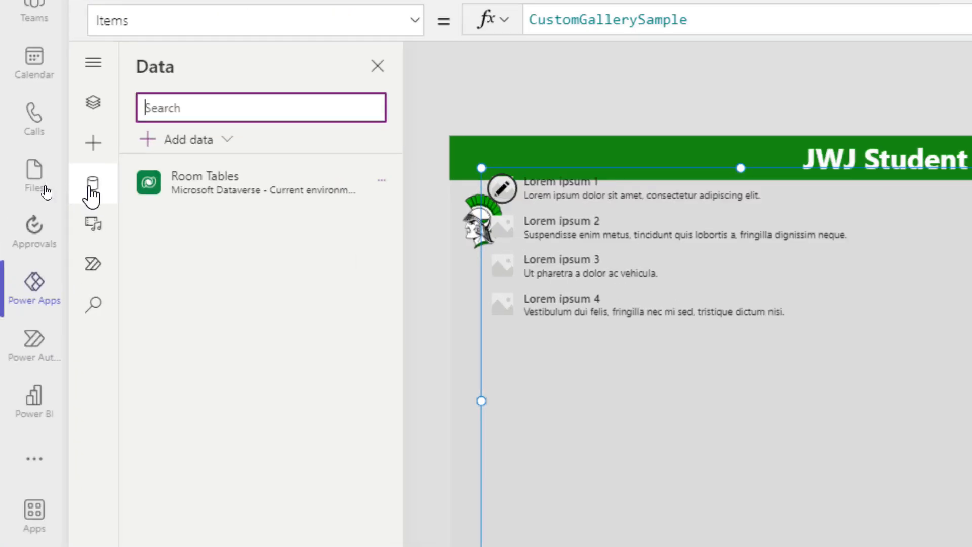
left_click(181, 143)
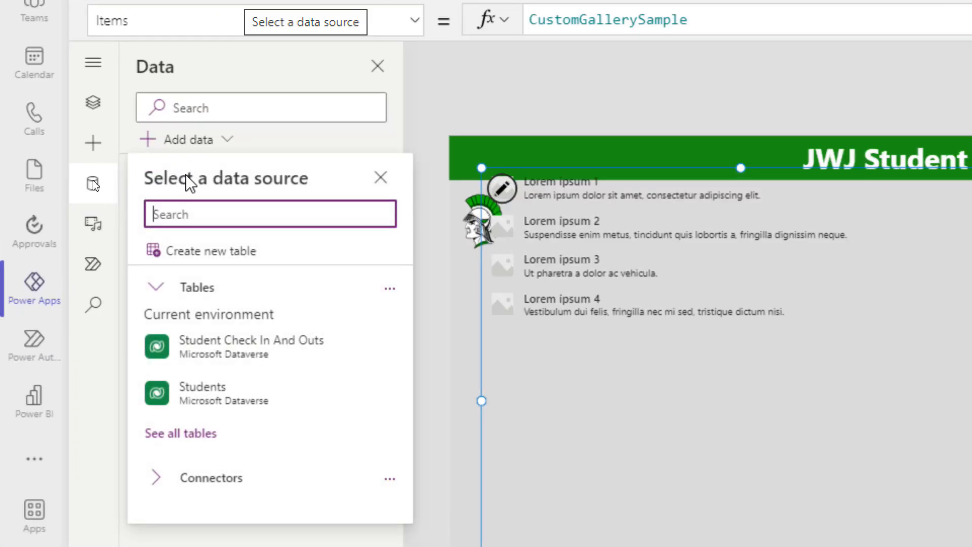
mouse_move(215, 405)
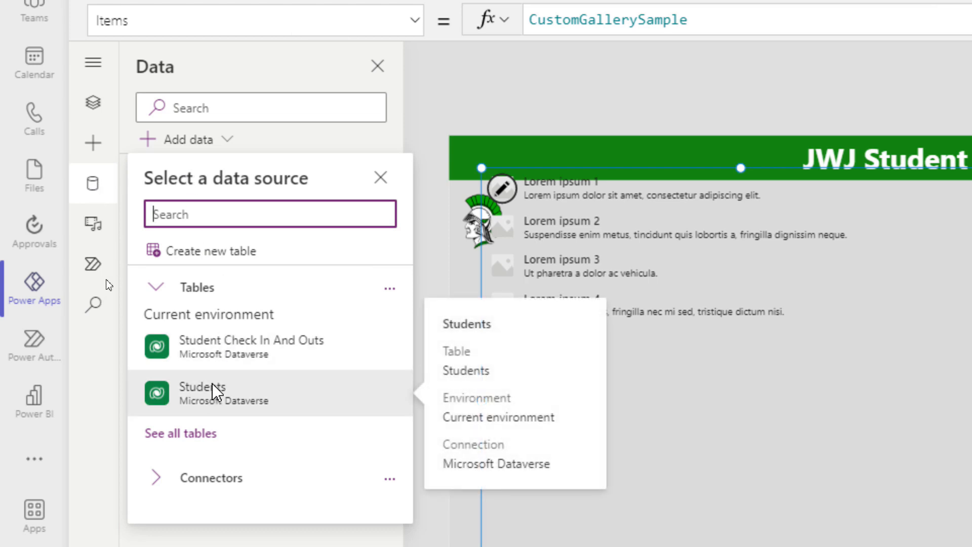
type("student")
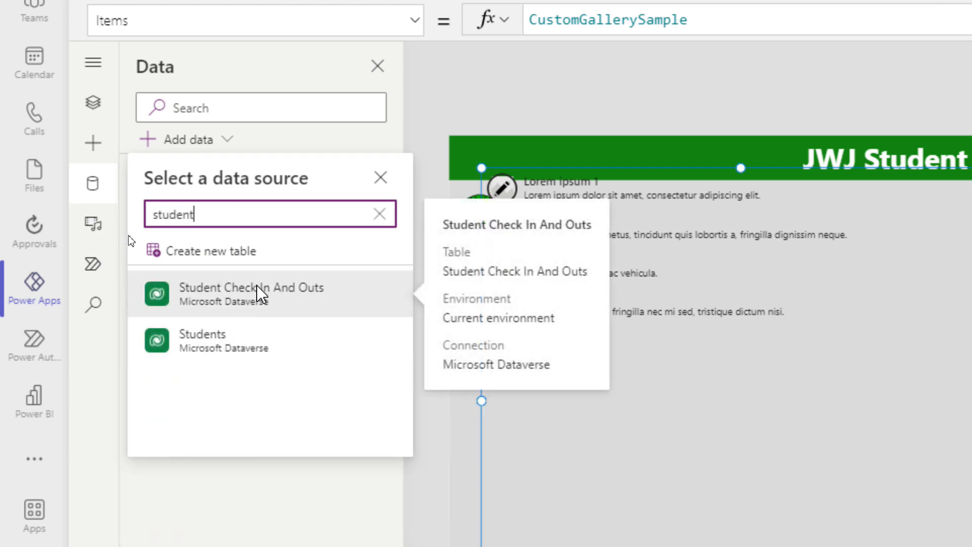
left_click(196, 355)
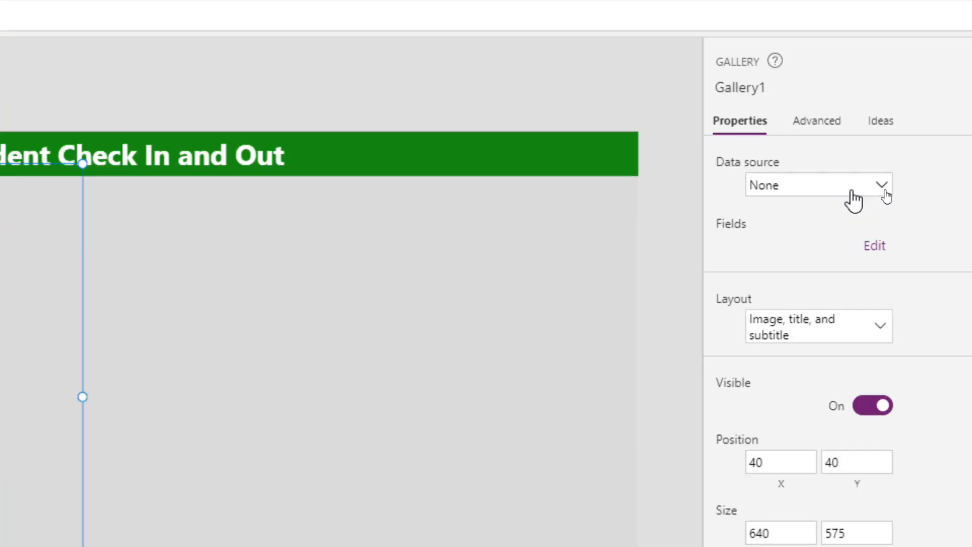
Set the gallery's data source to Students and resize the gallery to about 622 by 414 at position 112, 200.
left_click(852, 192)
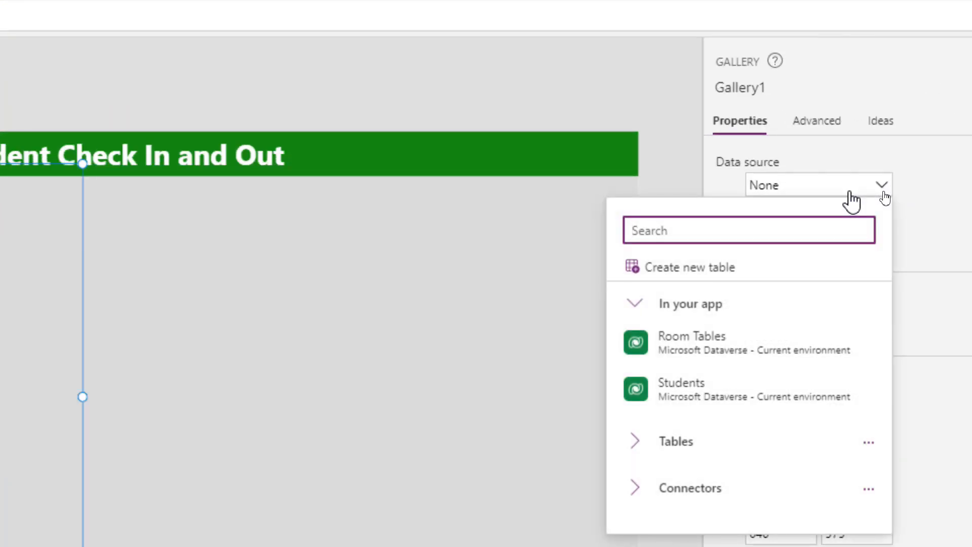
left_click(725, 394)
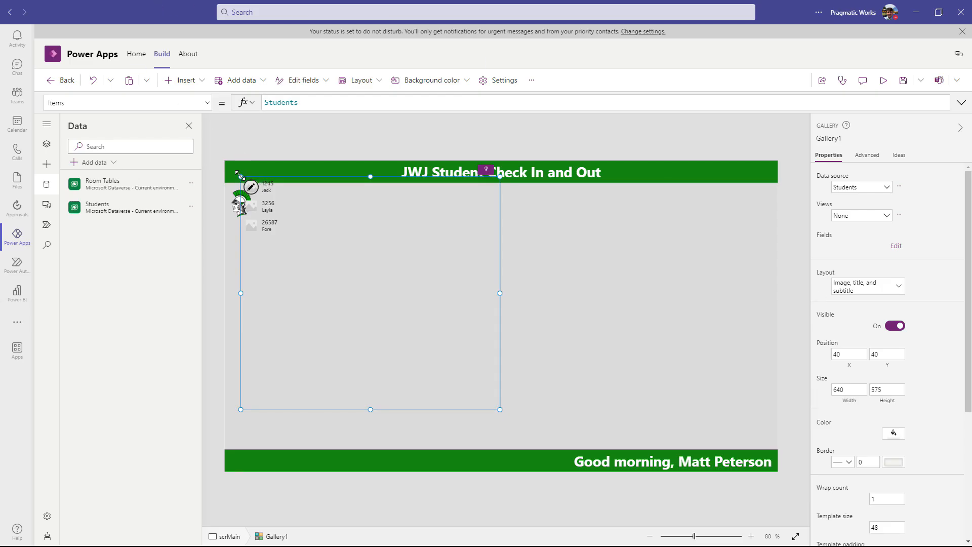
left_click_drag(240, 177, 270, 198)
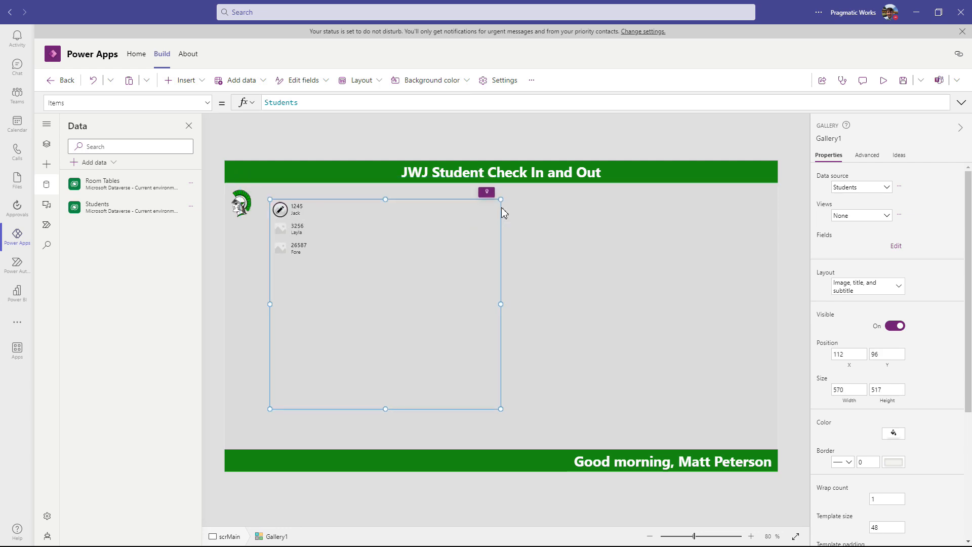
left_click_drag(501, 199, 522, 241)
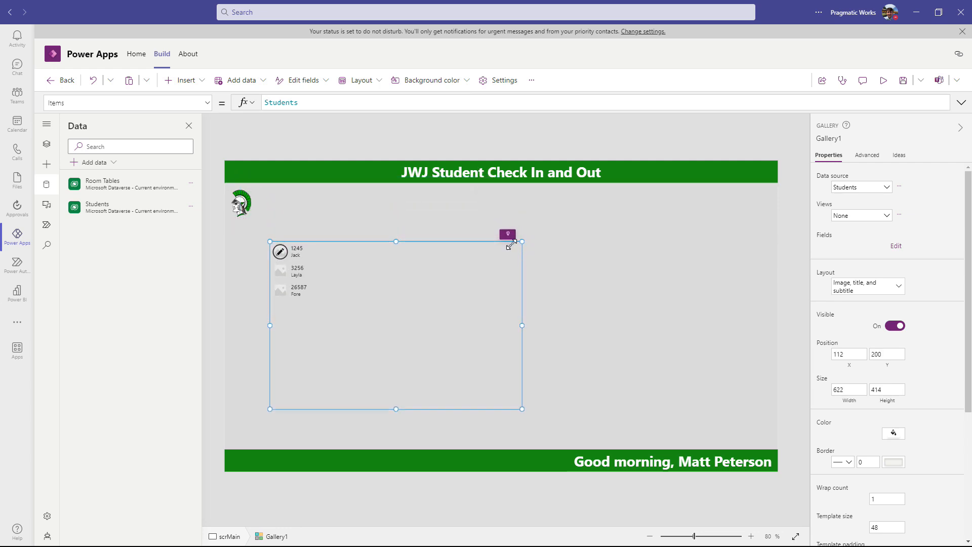